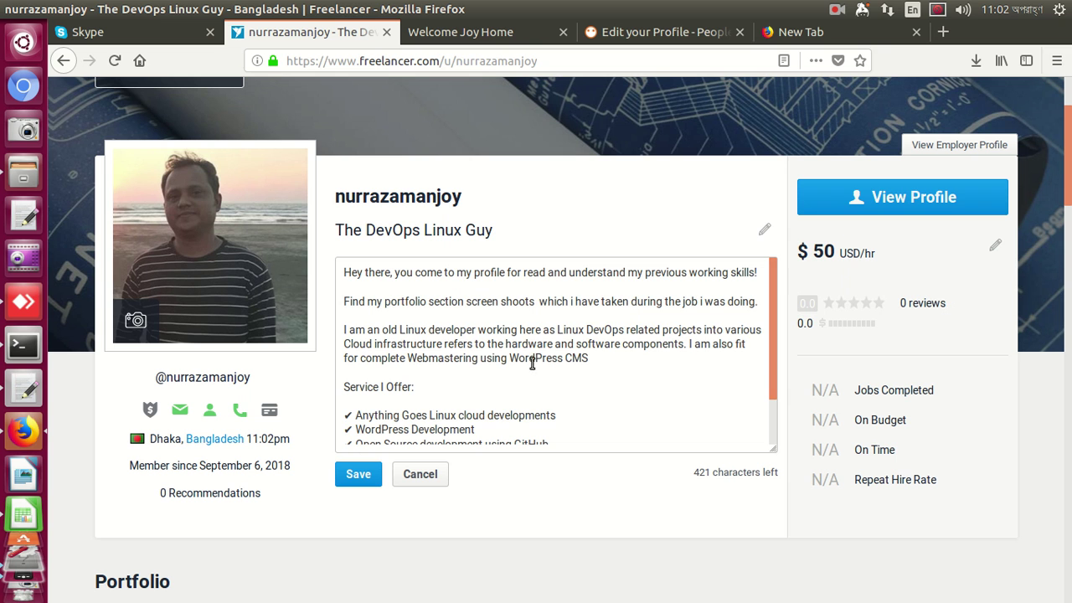
Copy the old-Linux-developer paragraph from the Freelancer.com profile description
left_click_drag(589, 359, 339, 327)
key("ctrl+c")
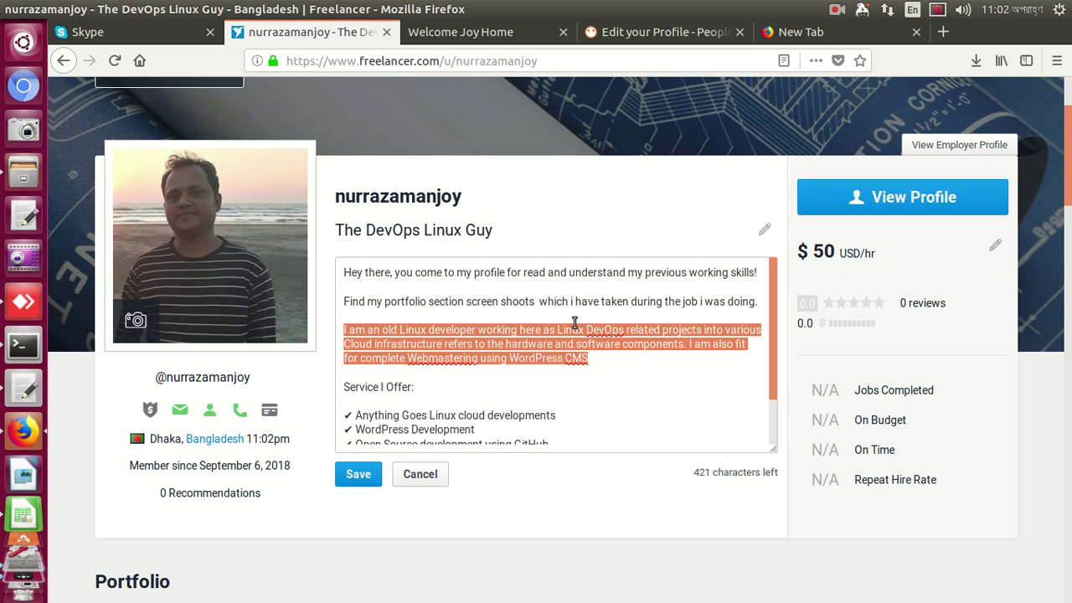
left_click(633, 35)
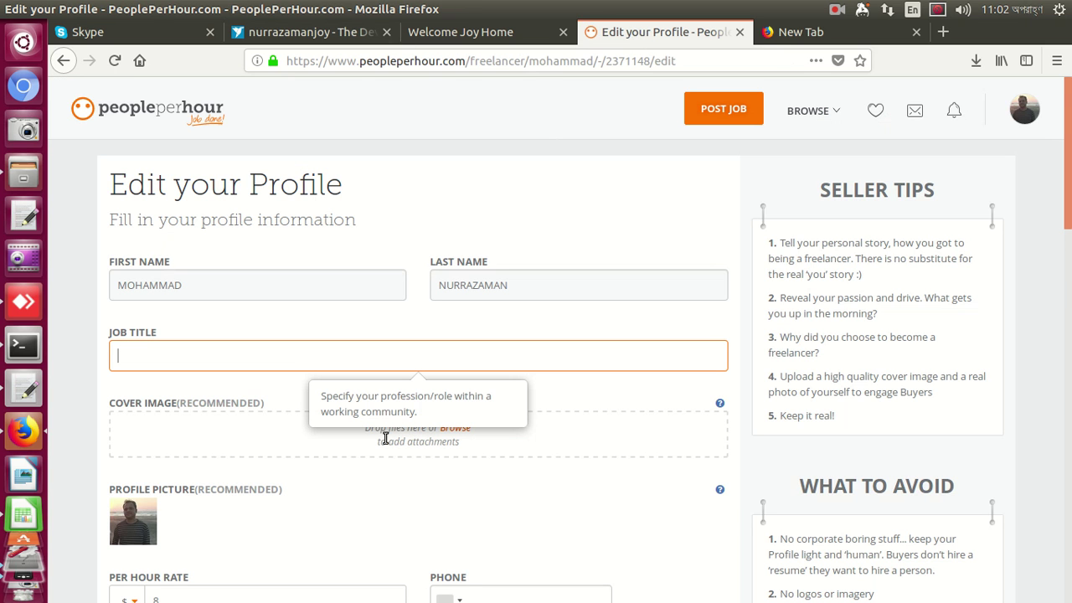
Paste the Linux developer paragraph into the PeoplePerHour About You box
scroll(387, 439, "down", 5)
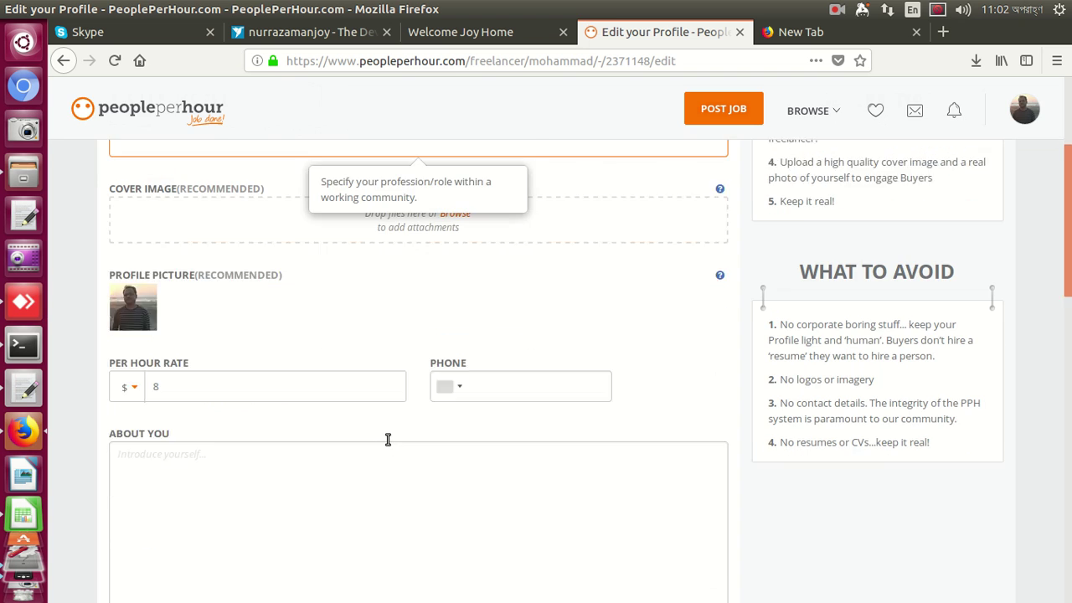
left_click(396, 444)
key("ctrl+v")
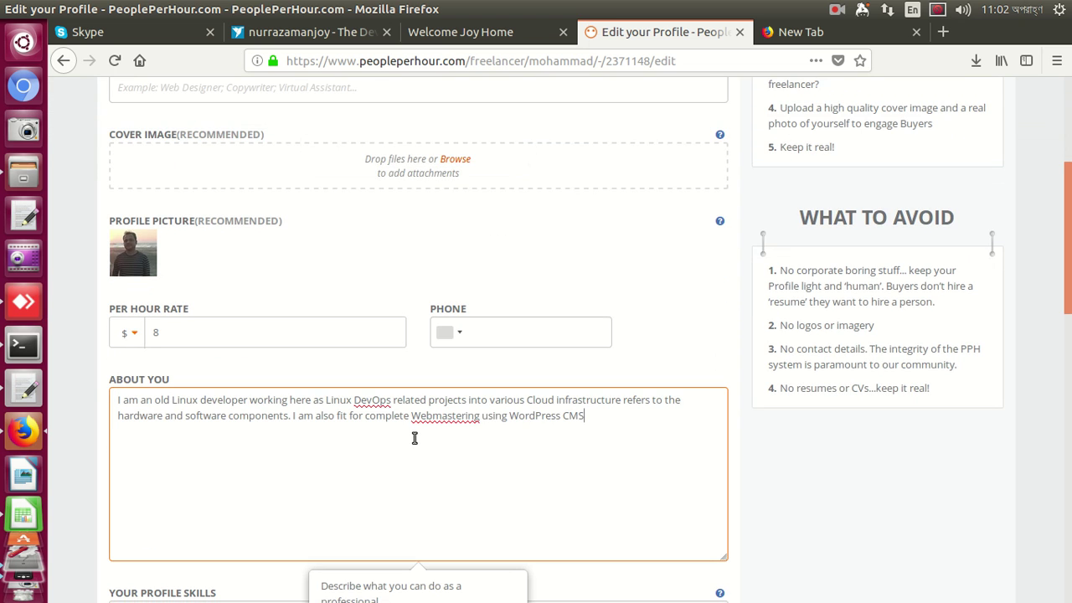
scroll(496, 286, "up", 3)
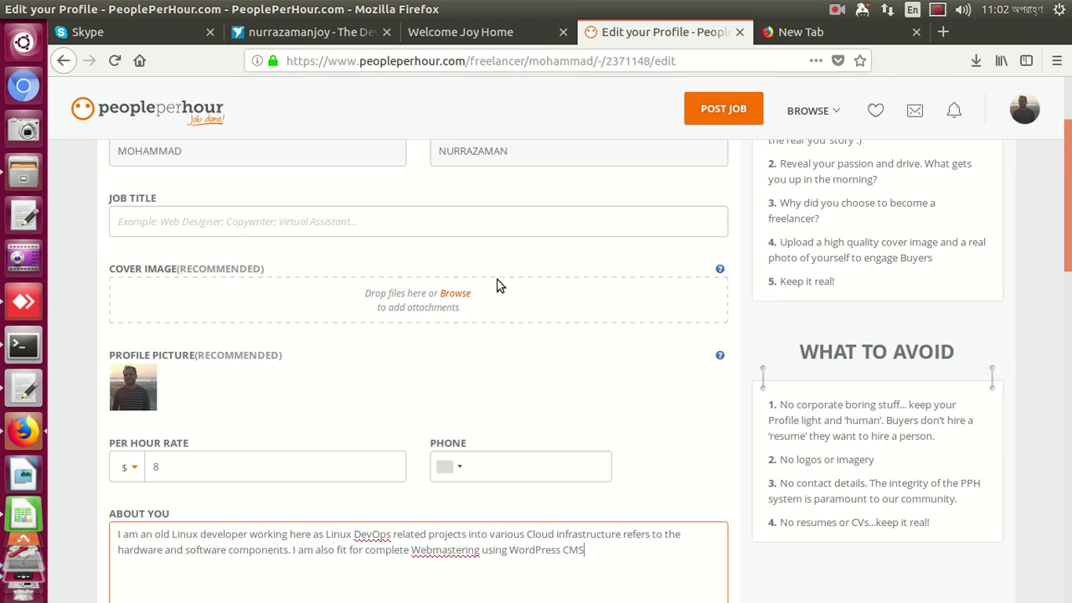
left_click(463, 33)
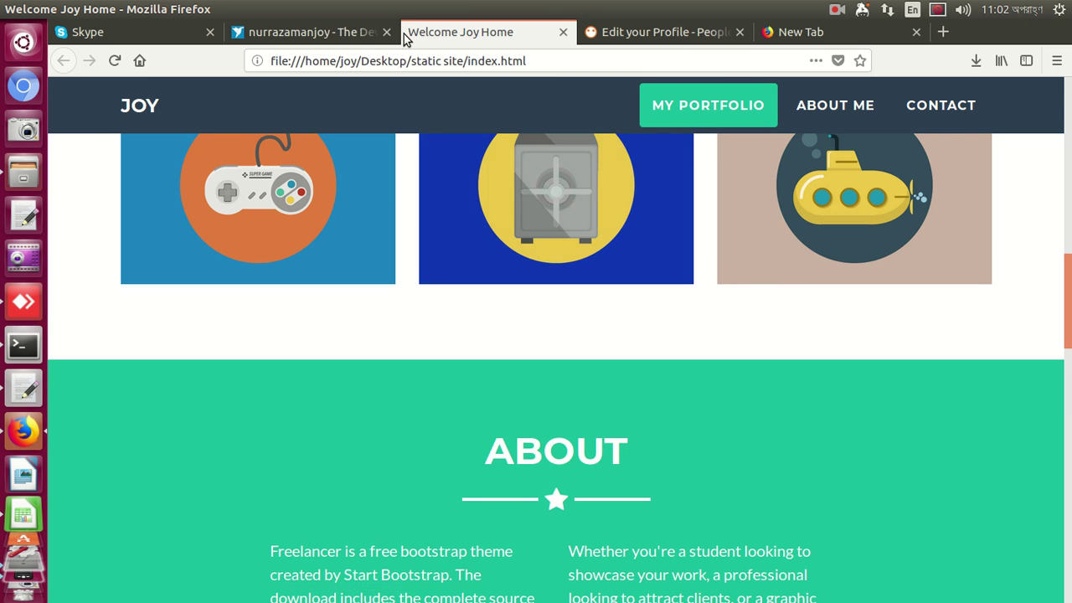
Copy the Freelancer headline 'The DevOps Linux Guy' unchanged and paste it as the PeoplePerHour Job Title
left_click(357, 38)
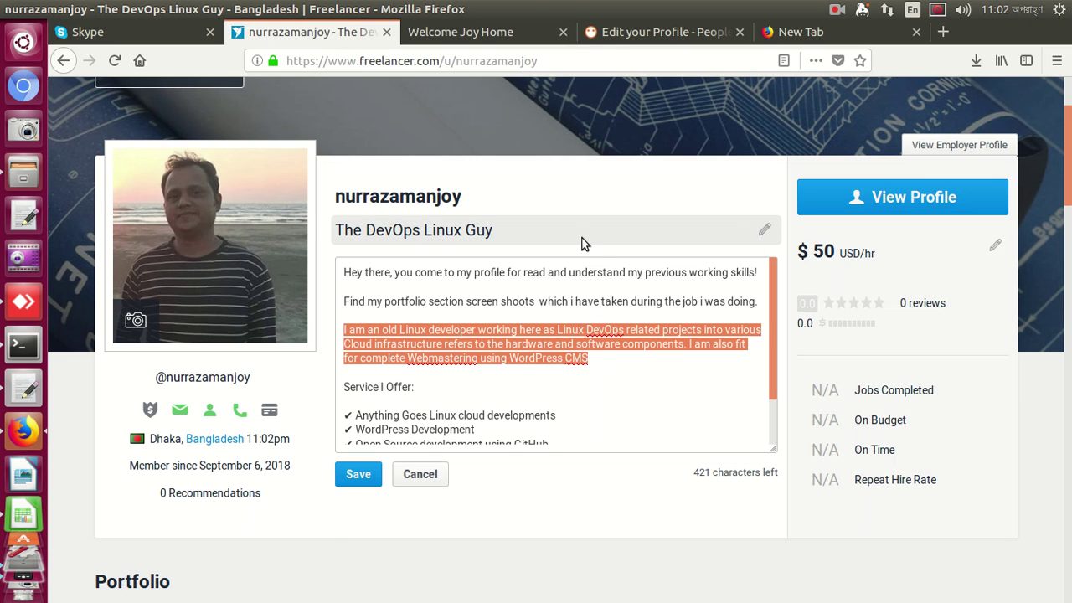
left_click(764, 230)
left_click(547, 237)
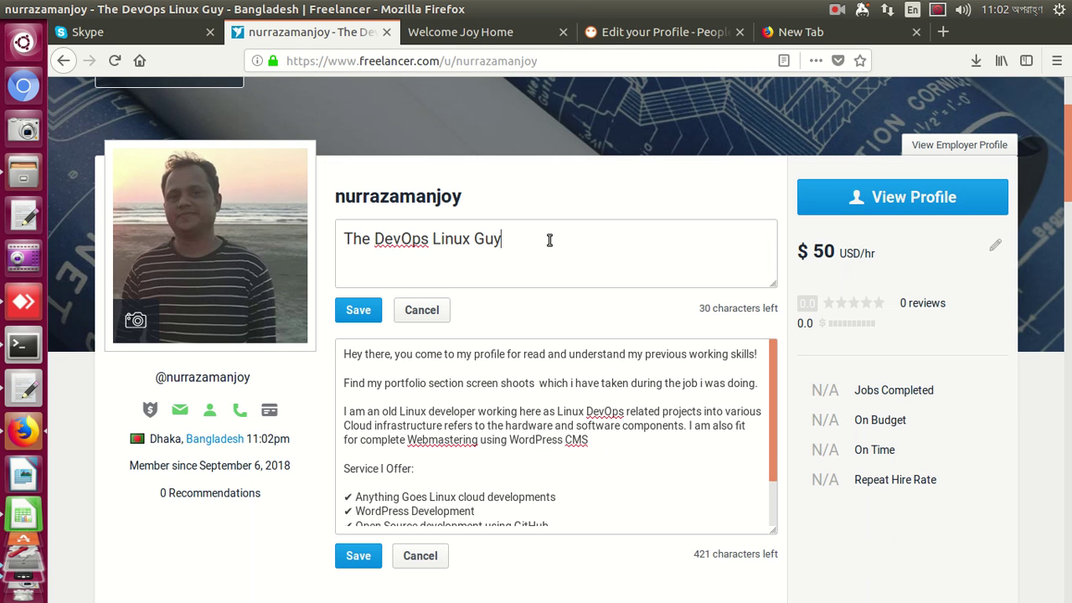
key("ctrl+shift+Left")
key("ctrl+shift+Left")
key("ctrl+shift+Left")
key("ctrl+shift+Left")
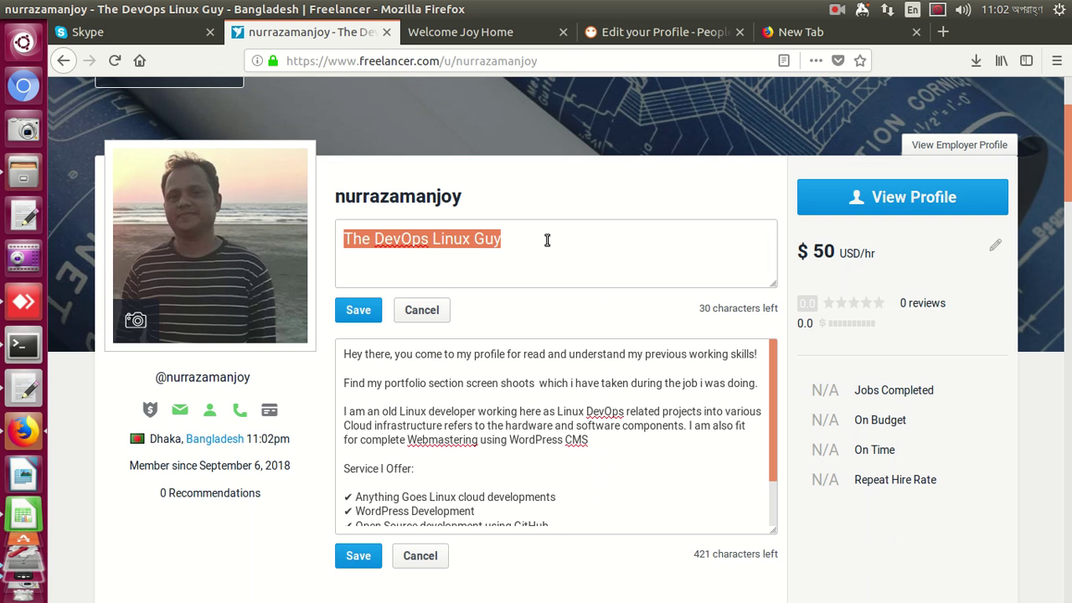
right_click(499, 243)
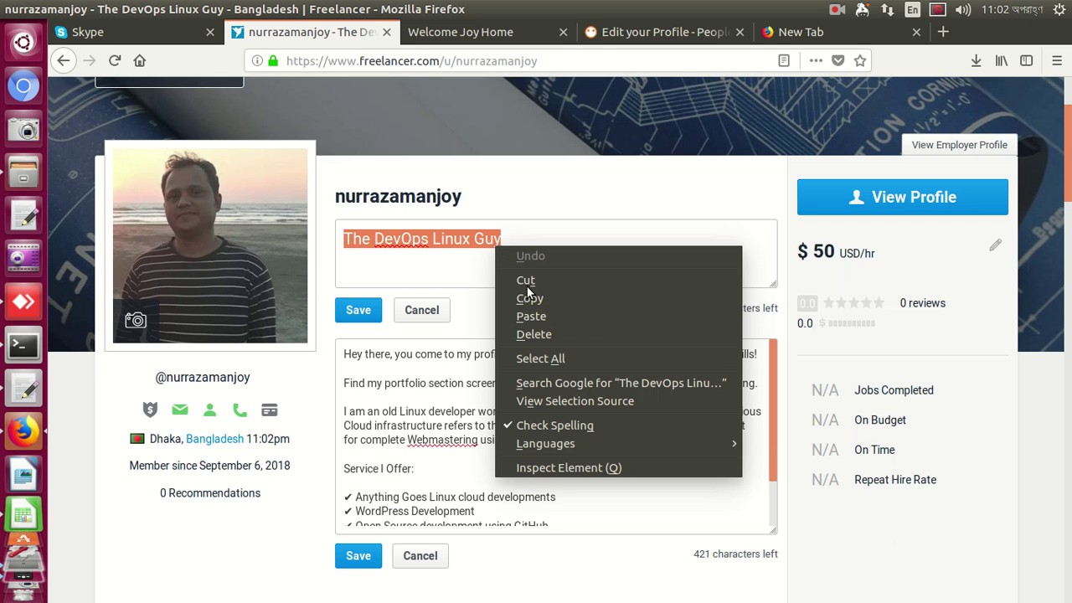
left_click(529, 298)
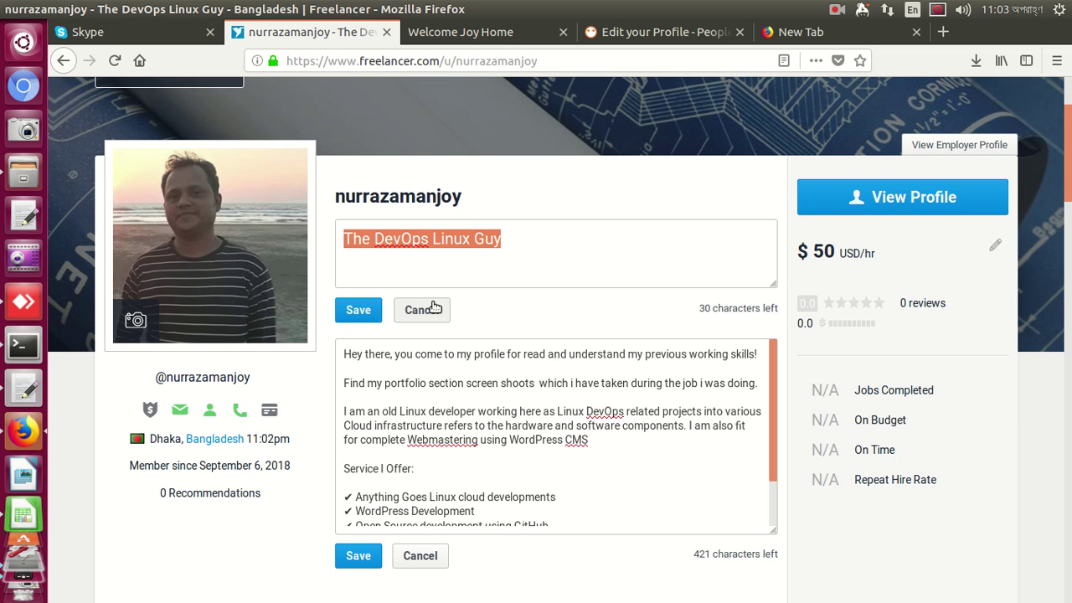
left_click(434, 308)
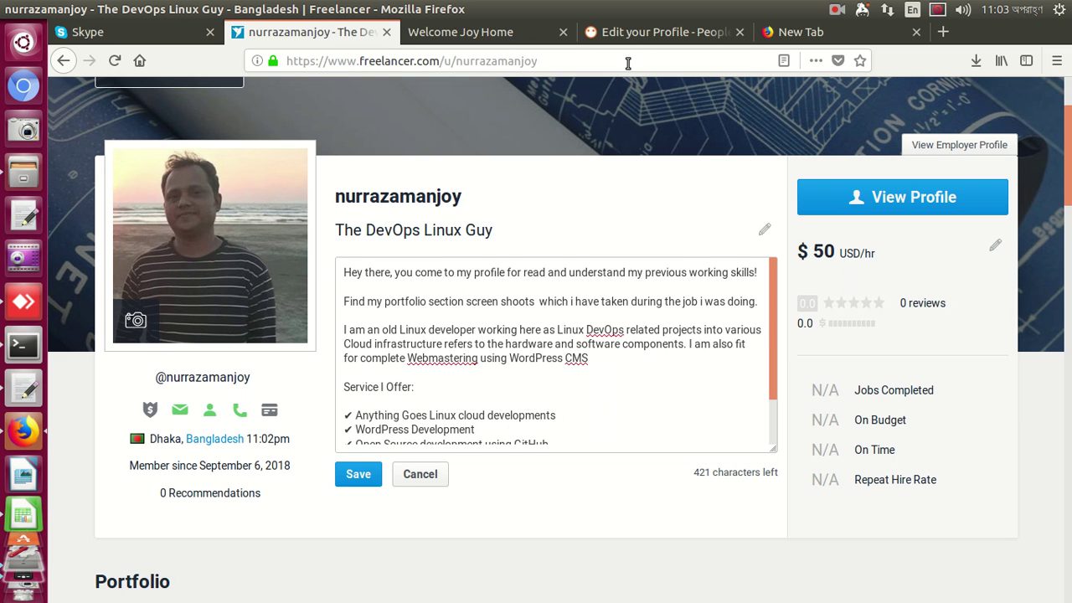
left_click(644, 34)
left_click(354, 223)
key("ctrl+v")
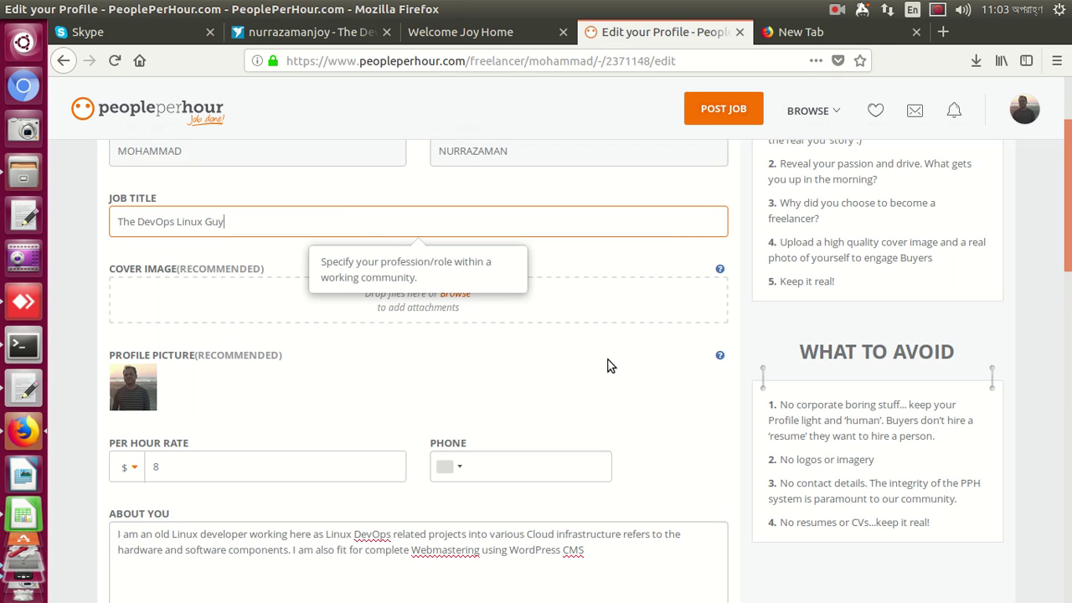
Change the per-hour rate from 8 to 15
scroll(607, 364, "down", 2)
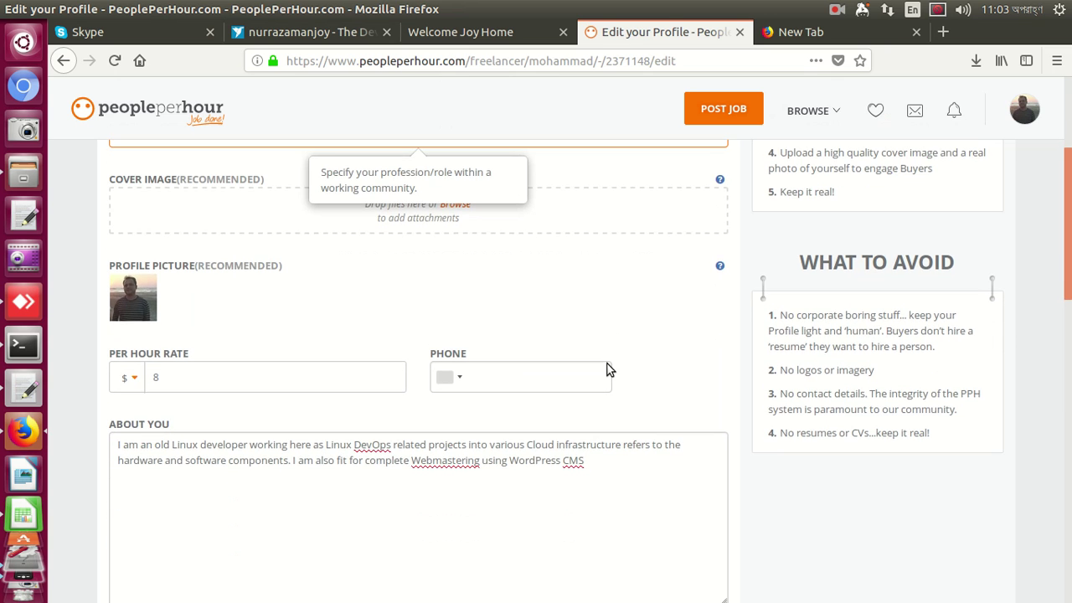
left_click(373, 384)
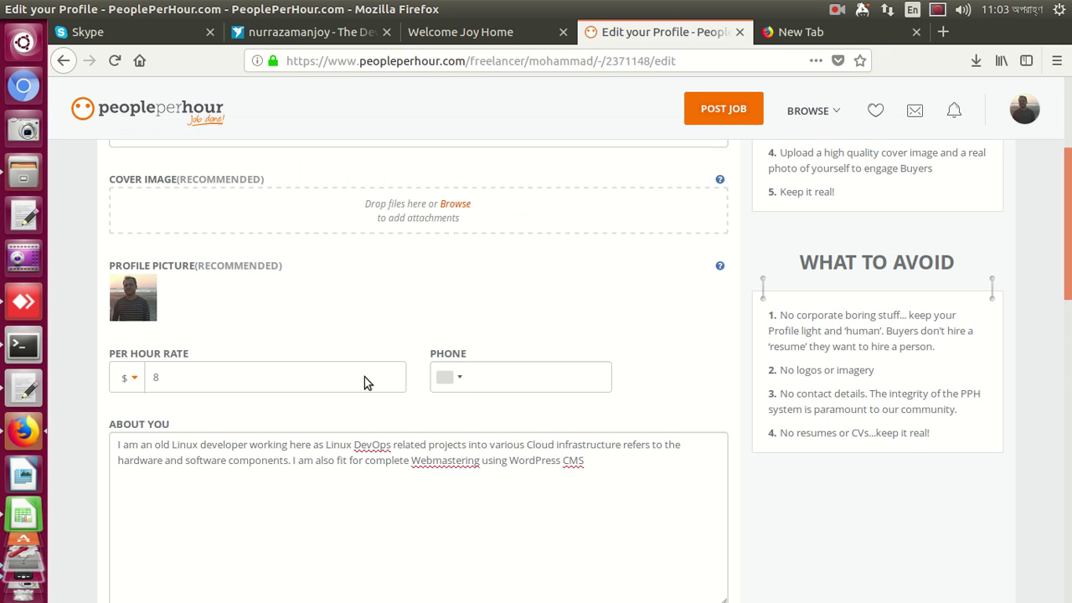
left_click(181, 377)
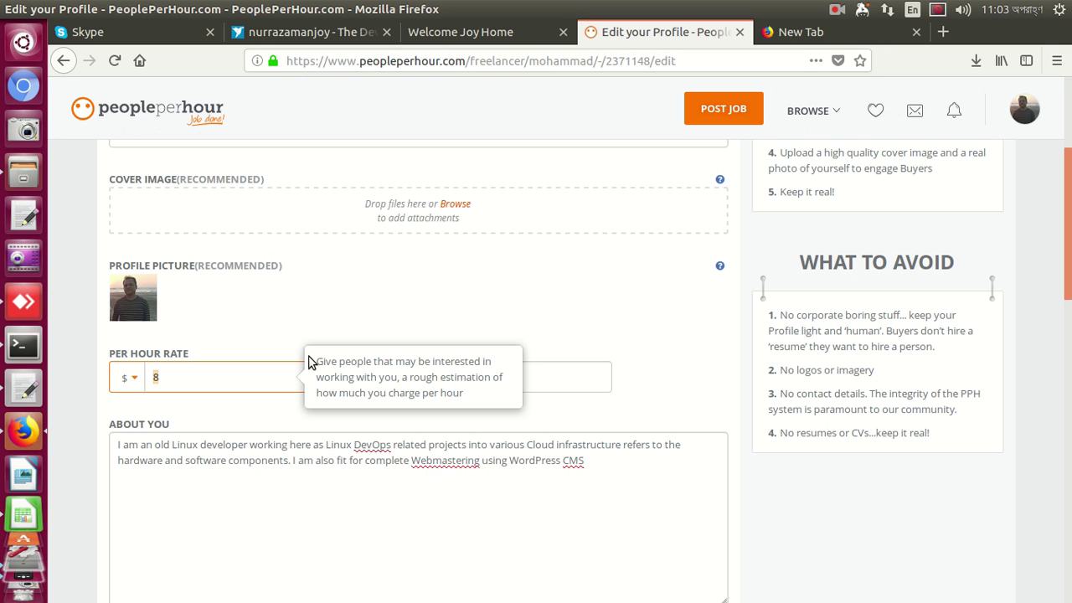
type("15")
Choose Bangladesh as the phone country code
key("Tab")
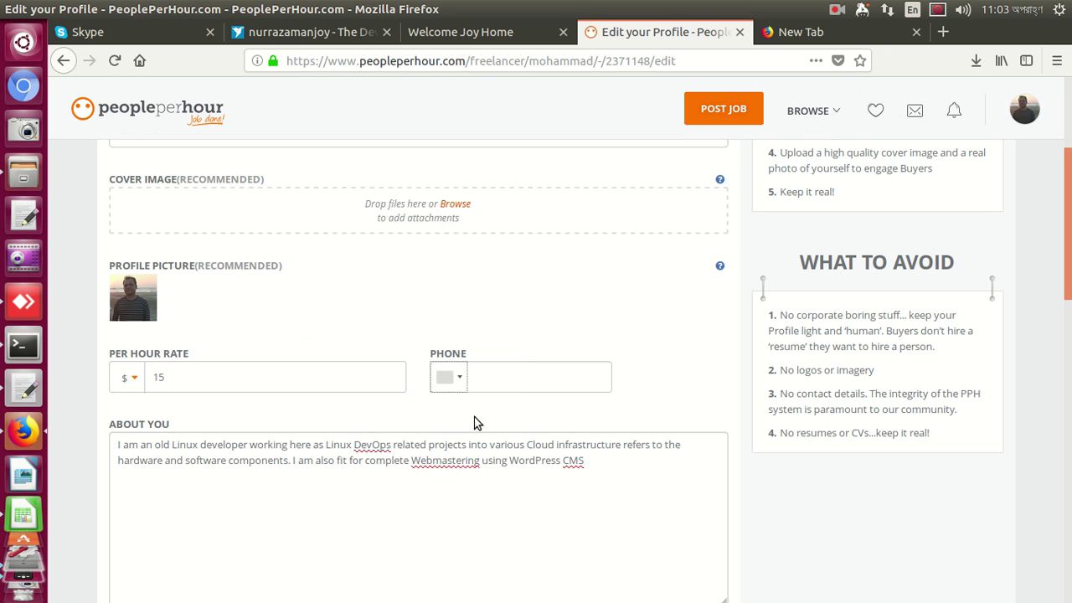
left_click(452, 379)
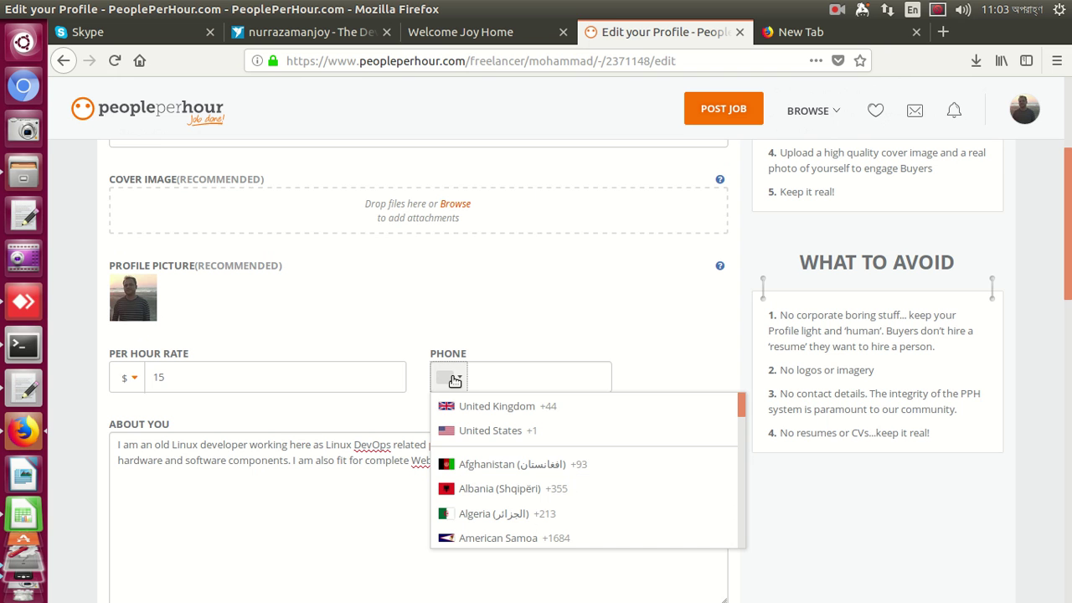
scroll(461, 452, "down", 5)
scroll(470, 479, "down", 3)
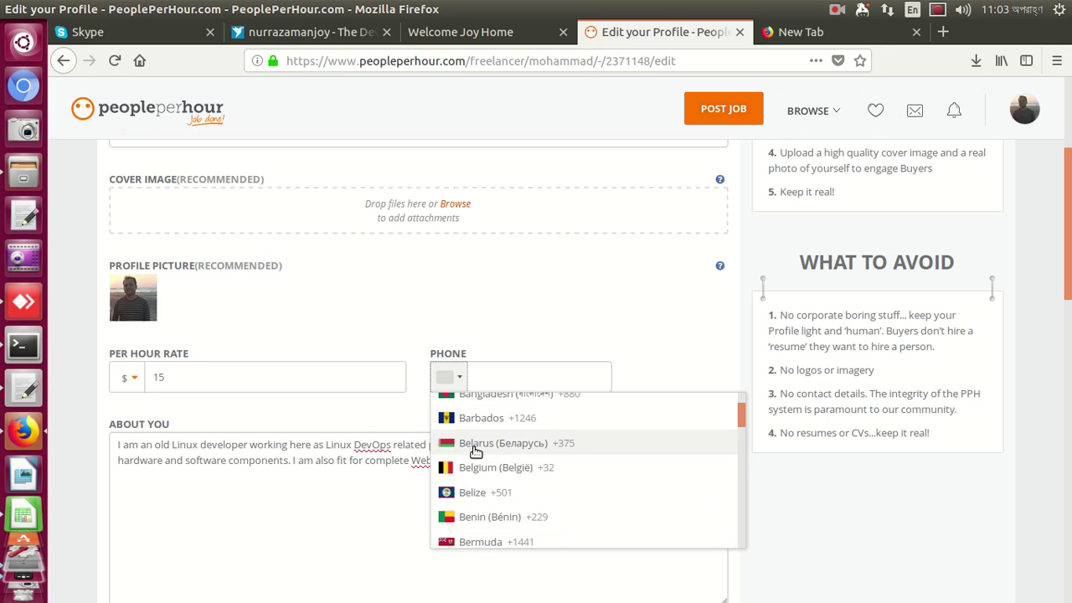
left_click(501, 395)
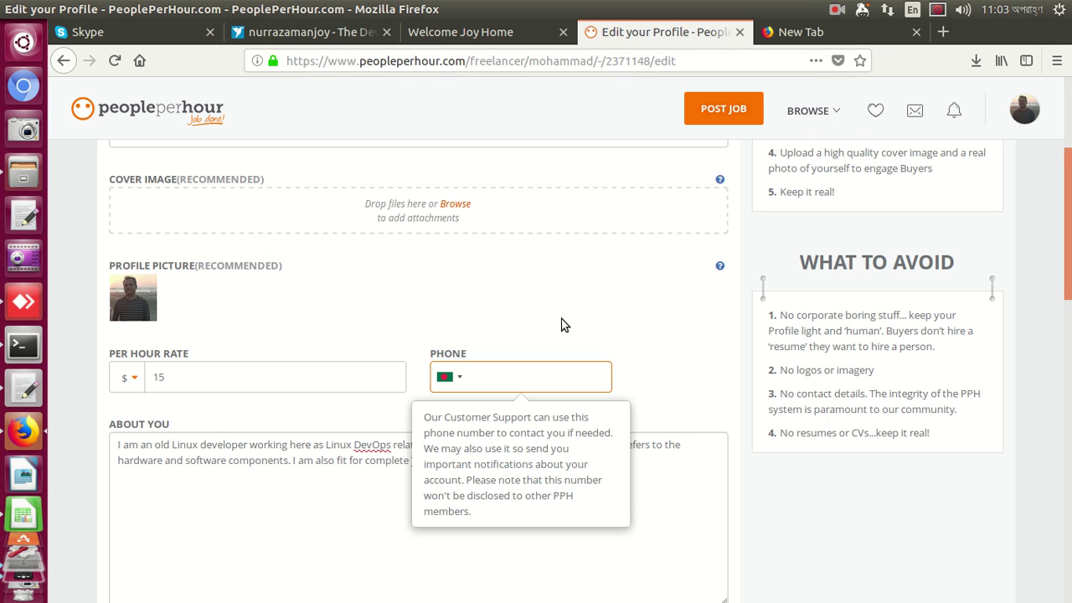
Enter the phone number, fixing typos, until the form shows Valid Format
left_click(563, 323)
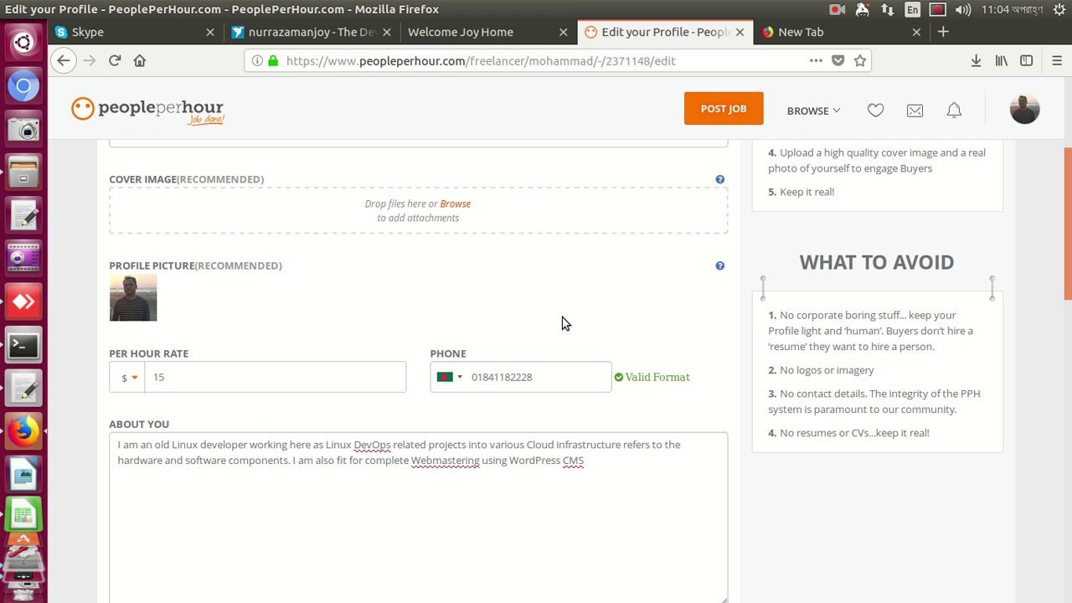
Add linux as a profile skill
left_click(433, 522)
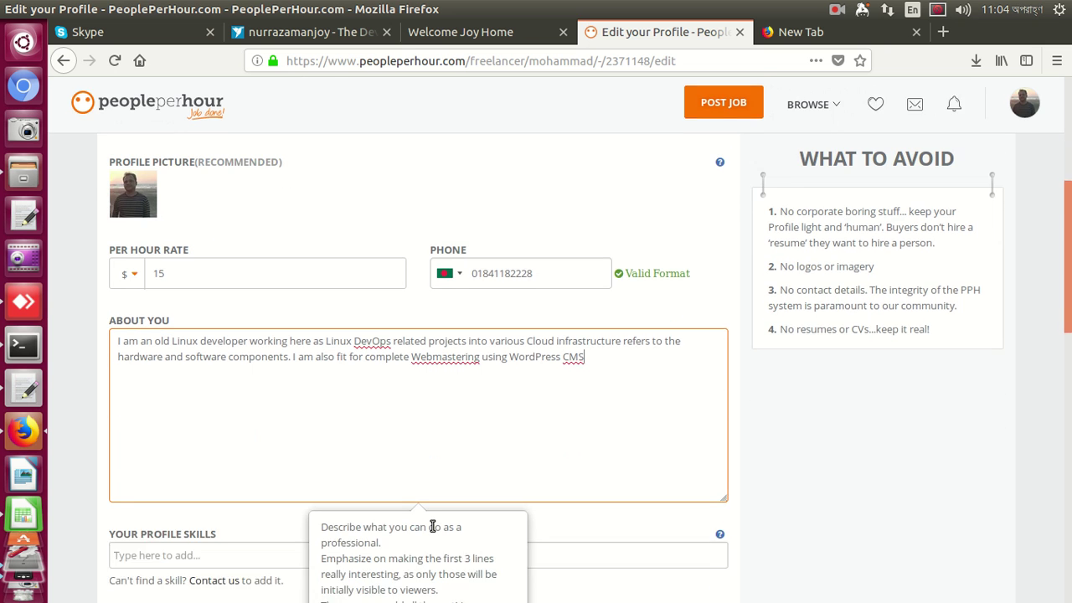
scroll(432, 526, "down", 4)
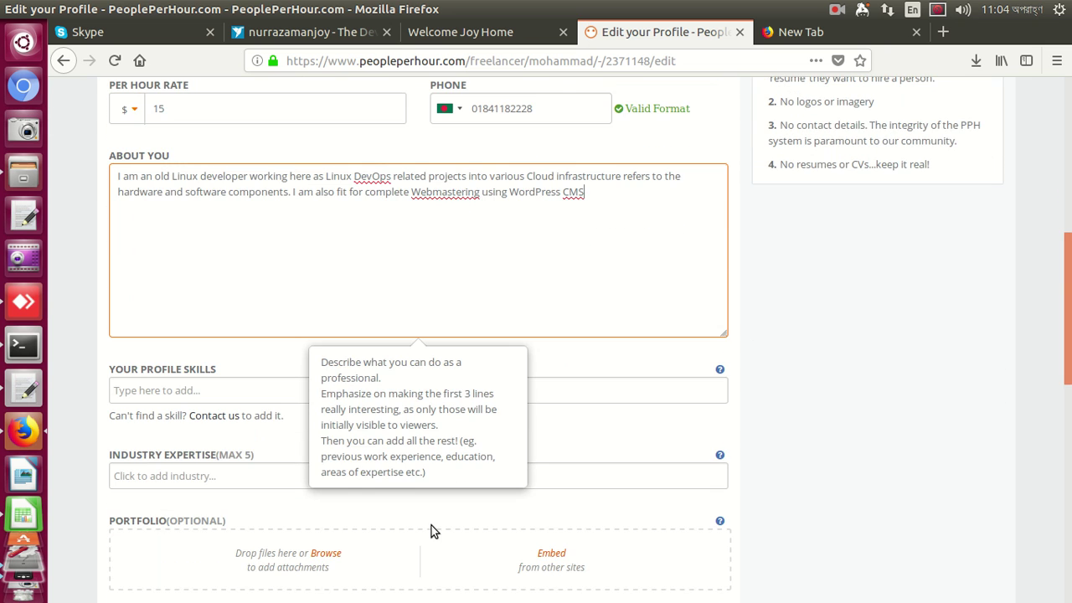
left_click(624, 392)
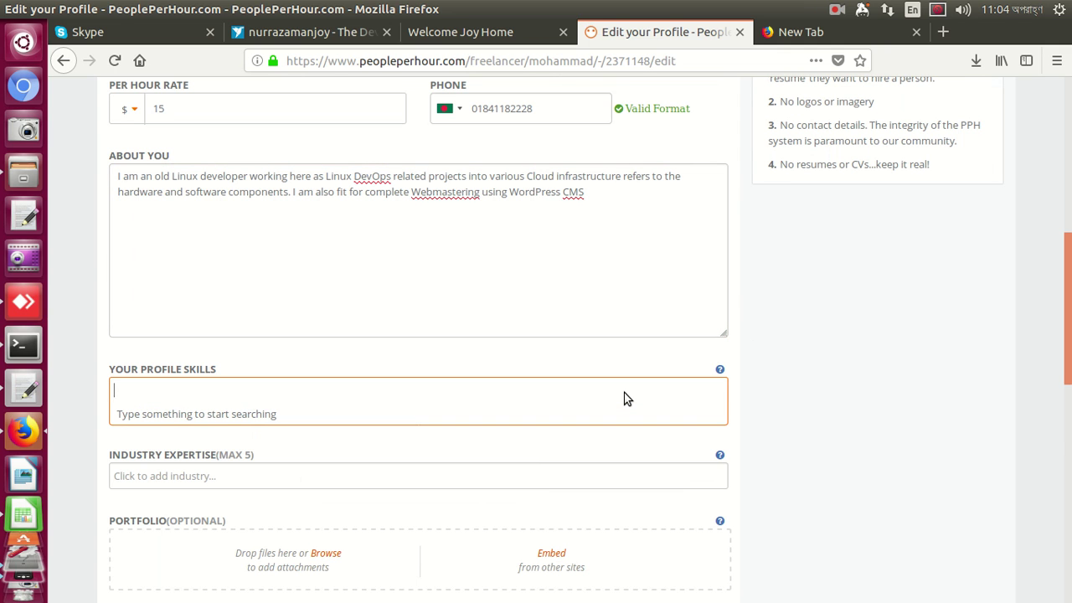
type("linuuuuuuux")
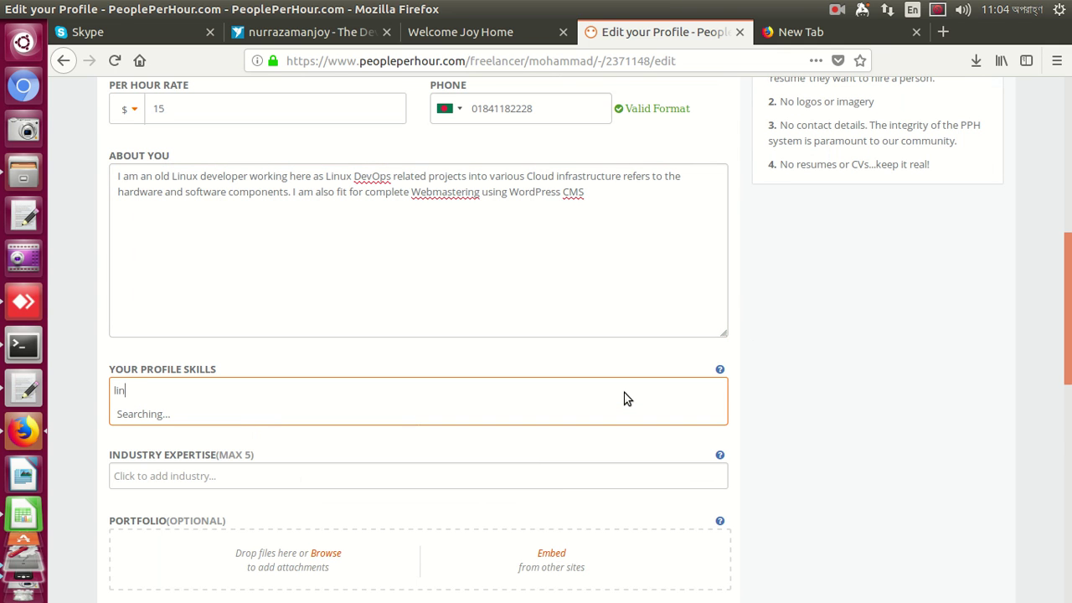
key("BackSpace")
key("BackSpace")
key("BackSpace")
key("BackSpace")
key("BackSpace")
key("BackSpace")
key("BackSpace")
key("BackSpace")
key("BackSpace")
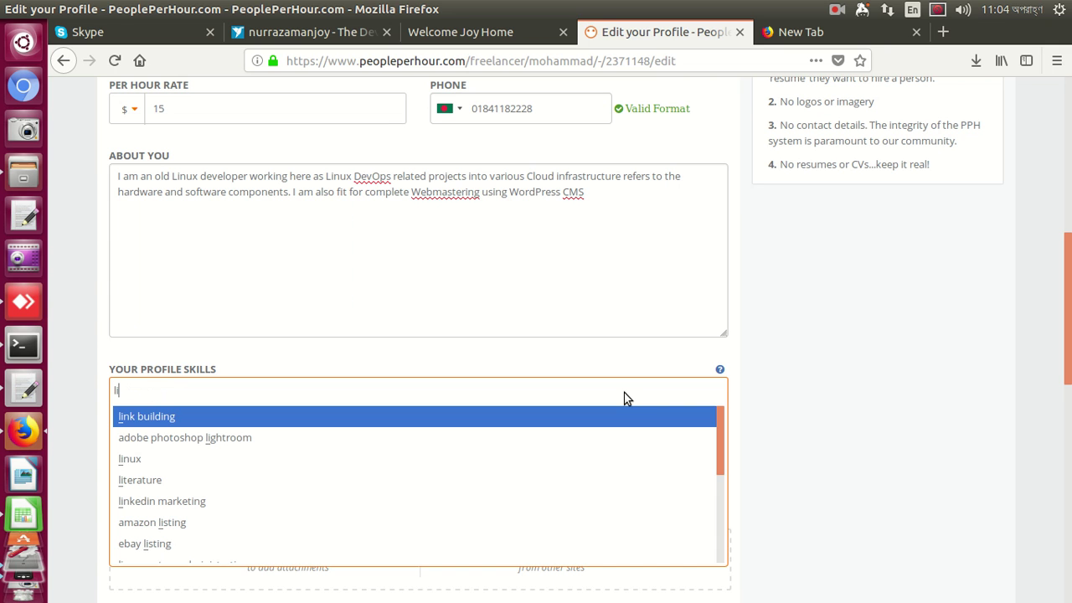
type("nux")
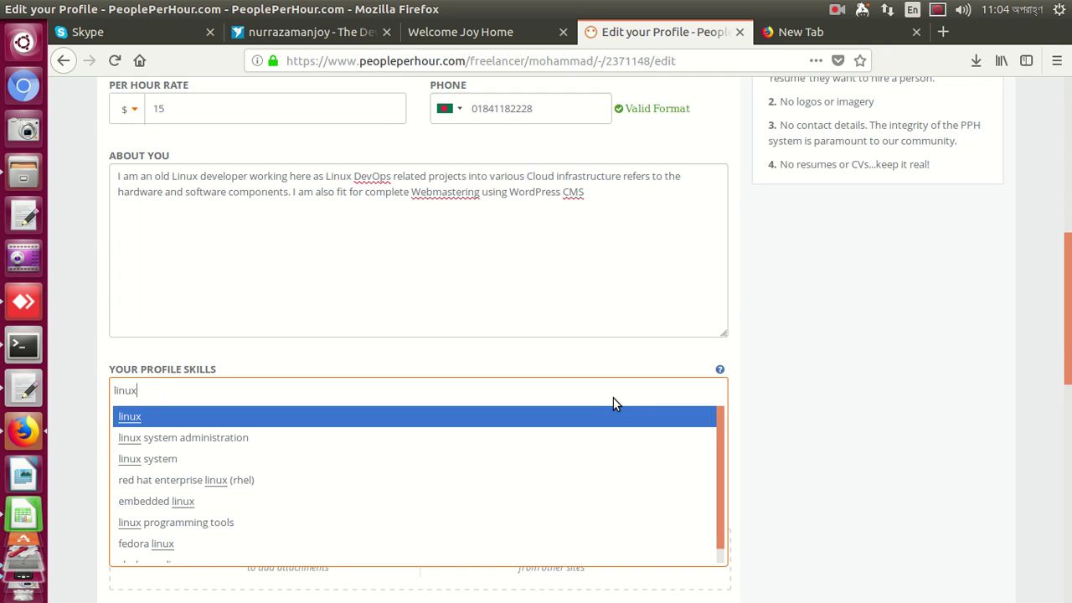
left_click(592, 412)
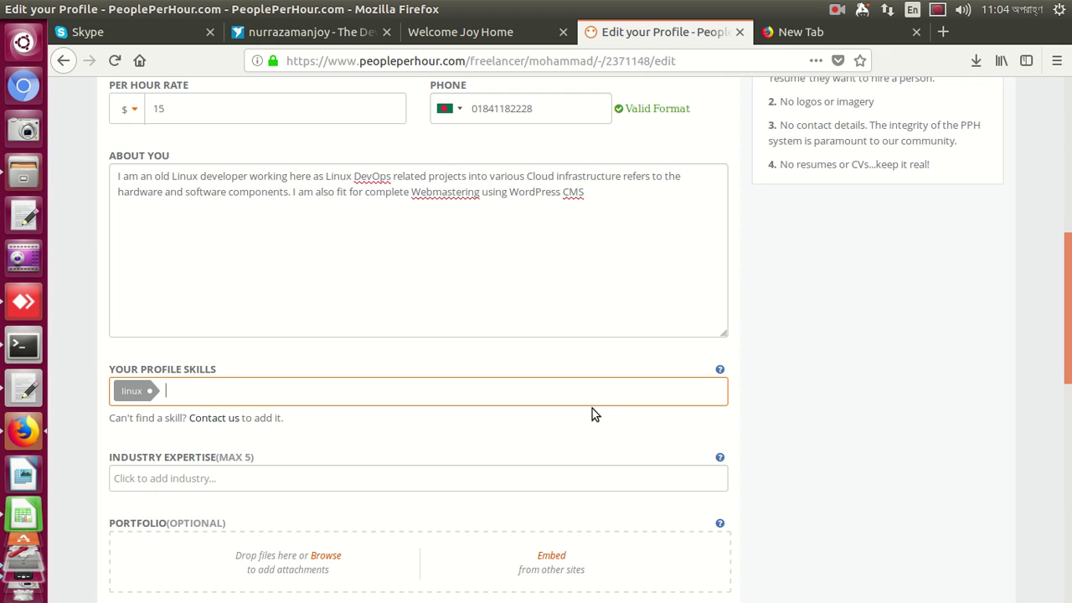
Add the linux system administration and red hat enterprise linux (rhel) skills
type("linux")
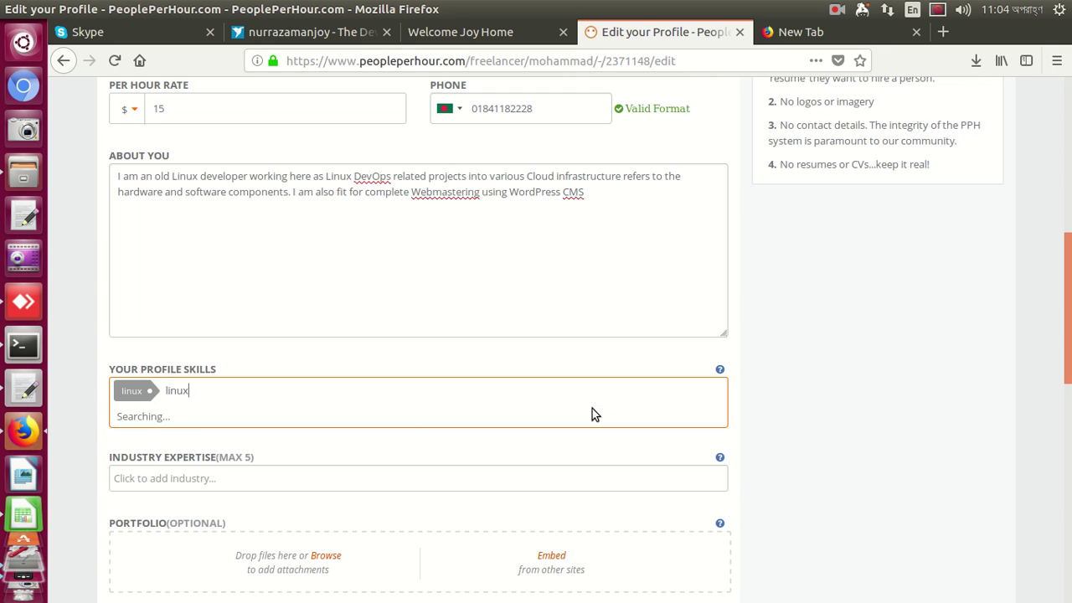
left_click(521, 419)
type("linuux")
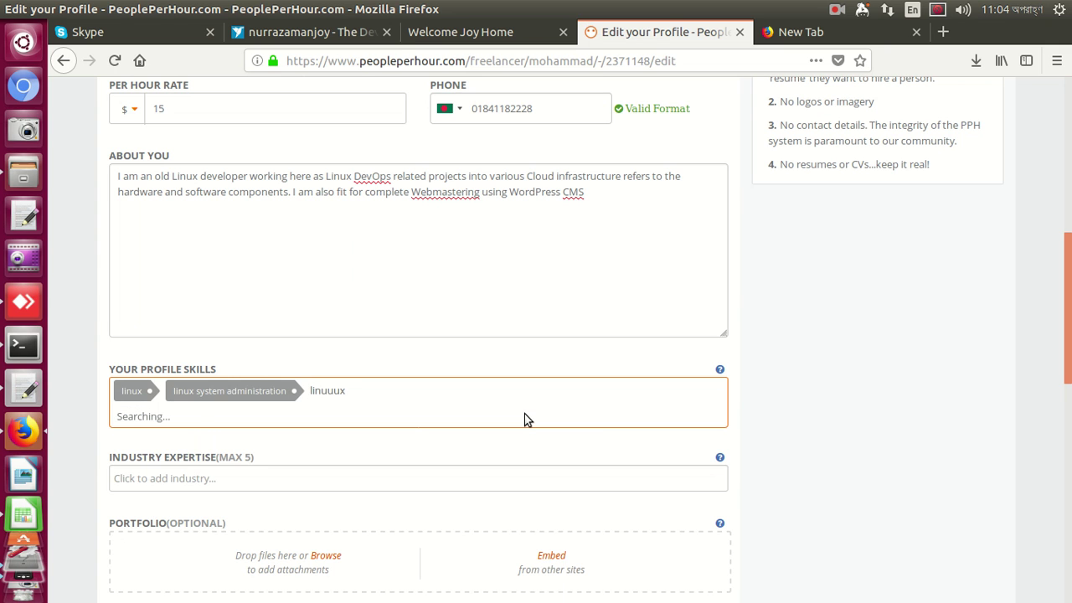
key("BackSpace")
key("BackSpace")
key("BackSpace")
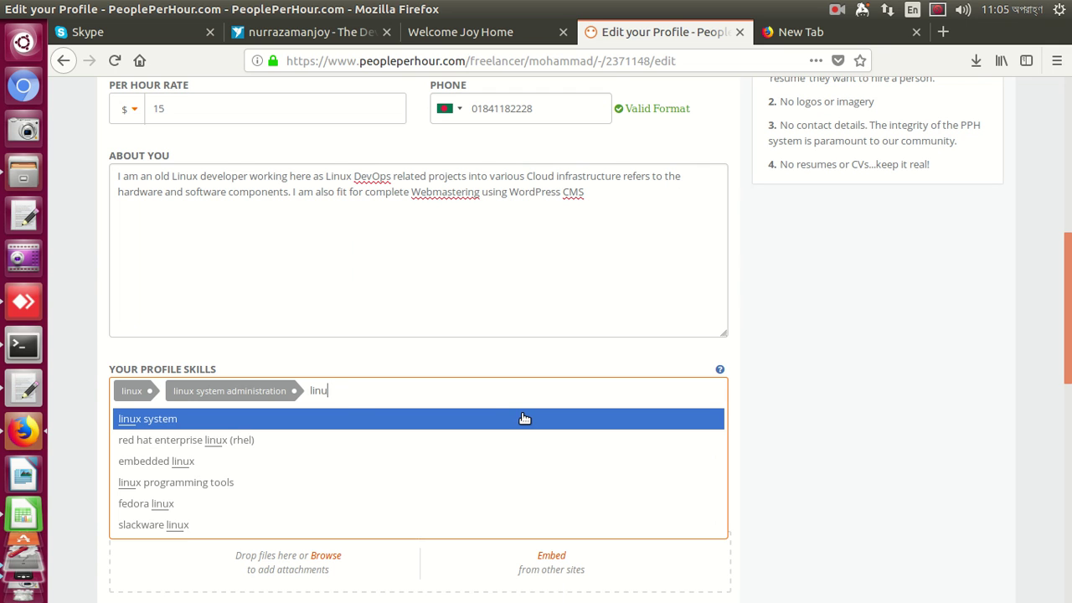
left_click(282, 449)
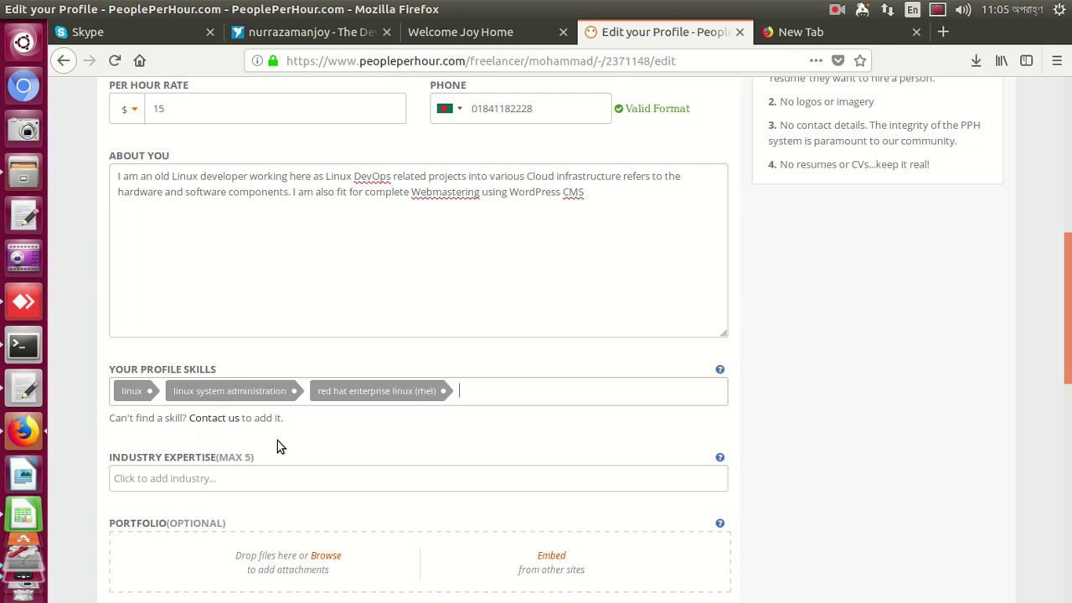
left_click(287, 480)
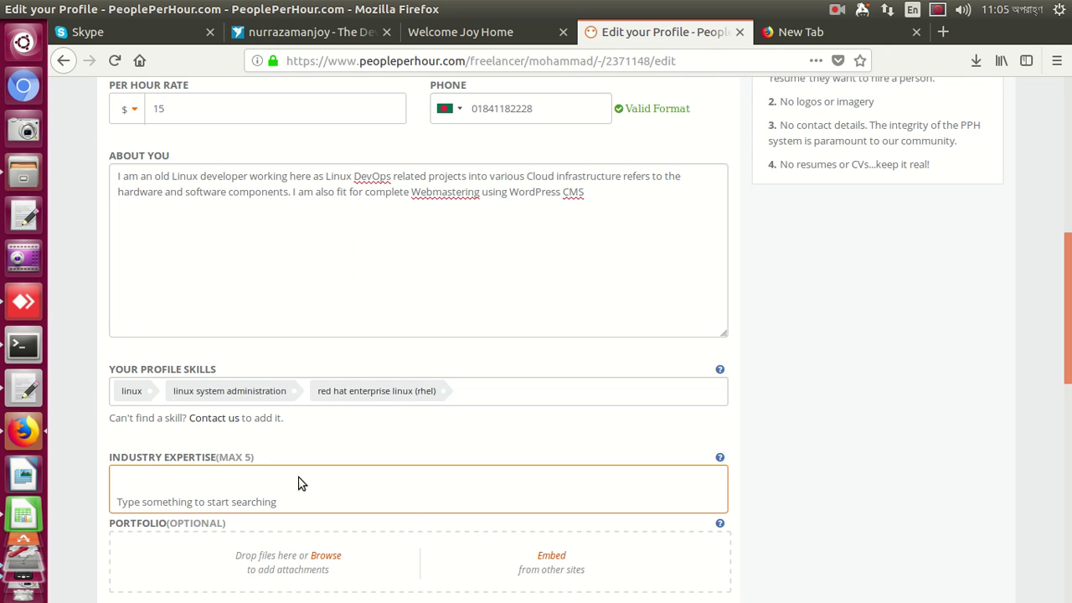
type("linux")
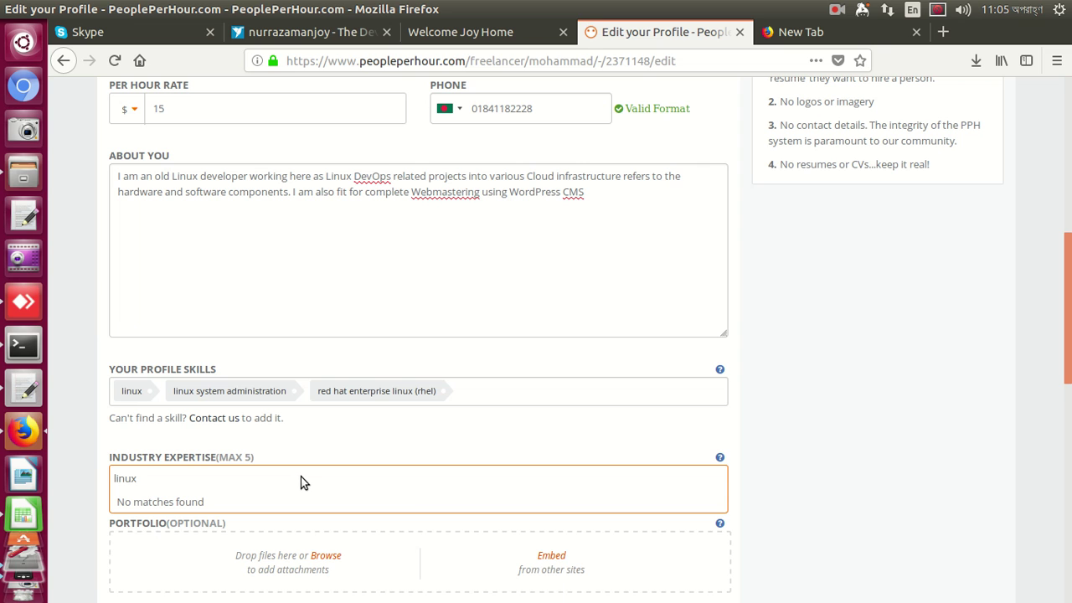
key("BackSpace")
key("BackSpace")
key("BackSpace")
key("BackSpace")
key("BackSpace")
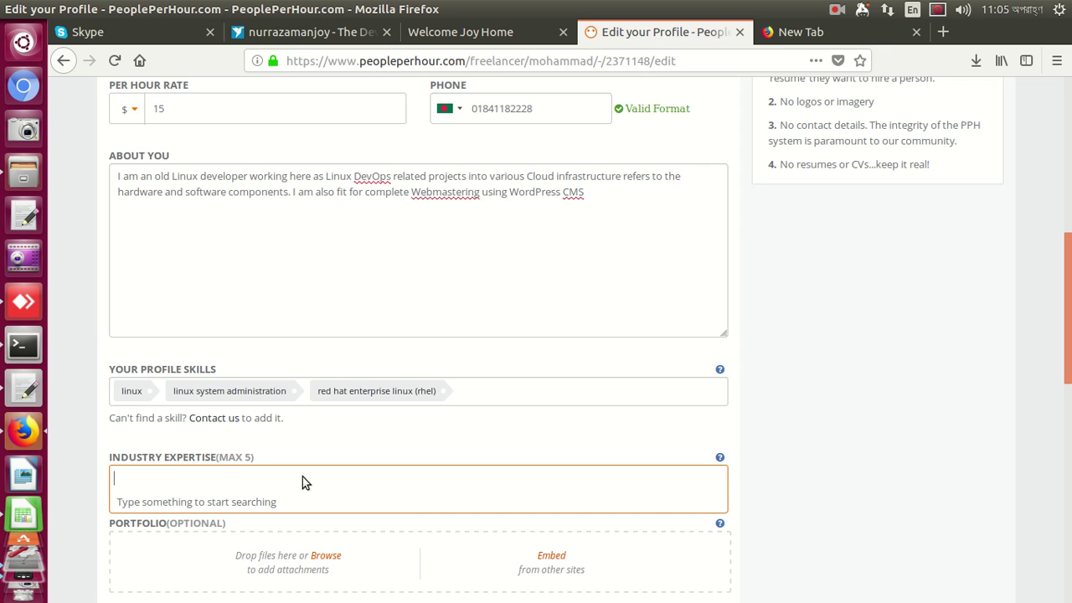
left_click(336, 459)
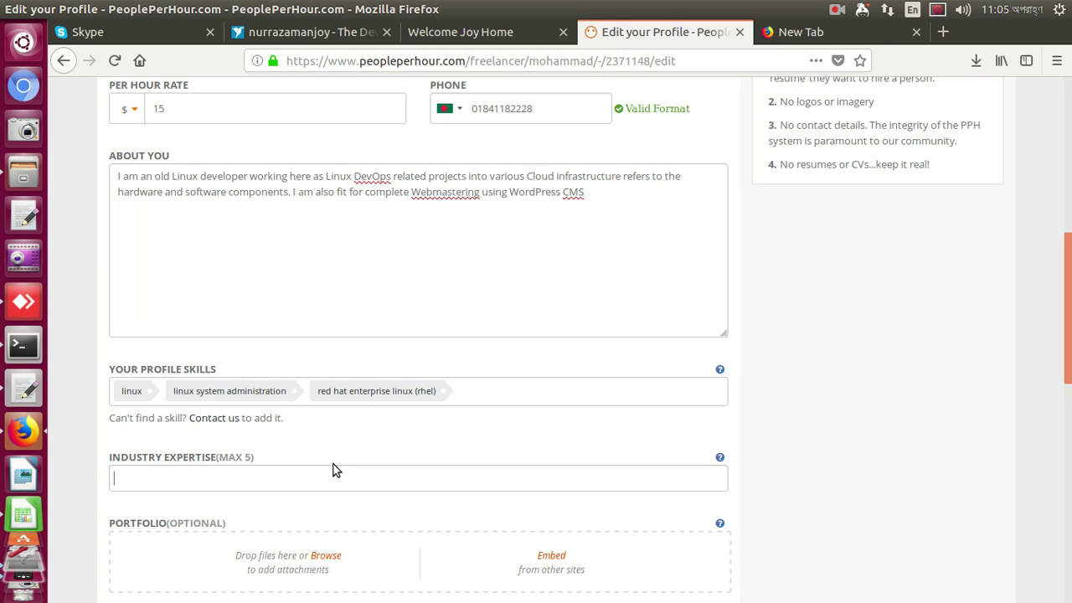
scroll(344, 478, "down", 1)
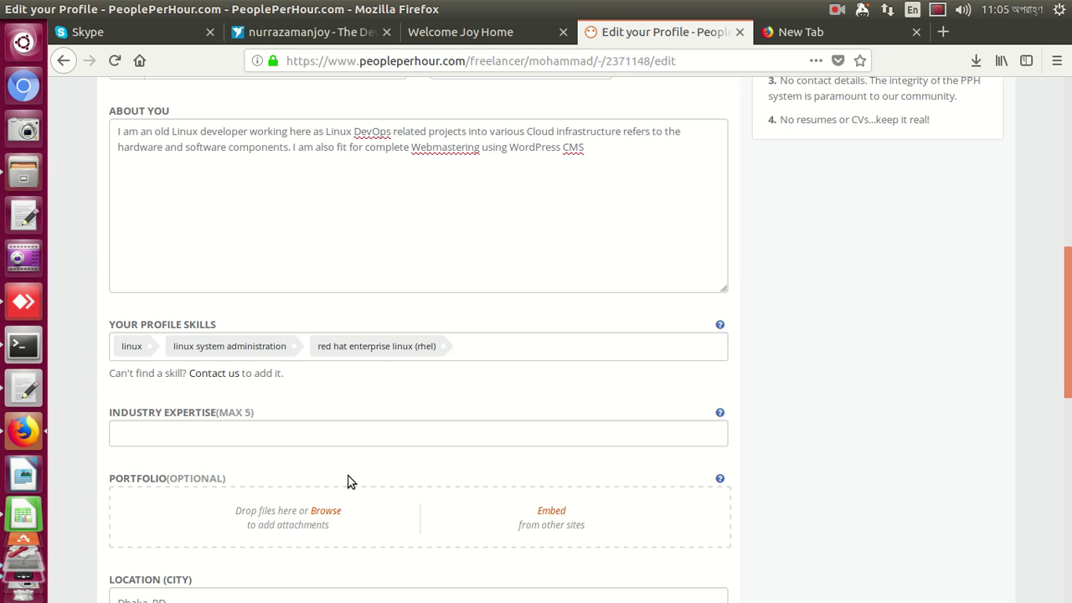
scroll(368, 485, "down", 2)
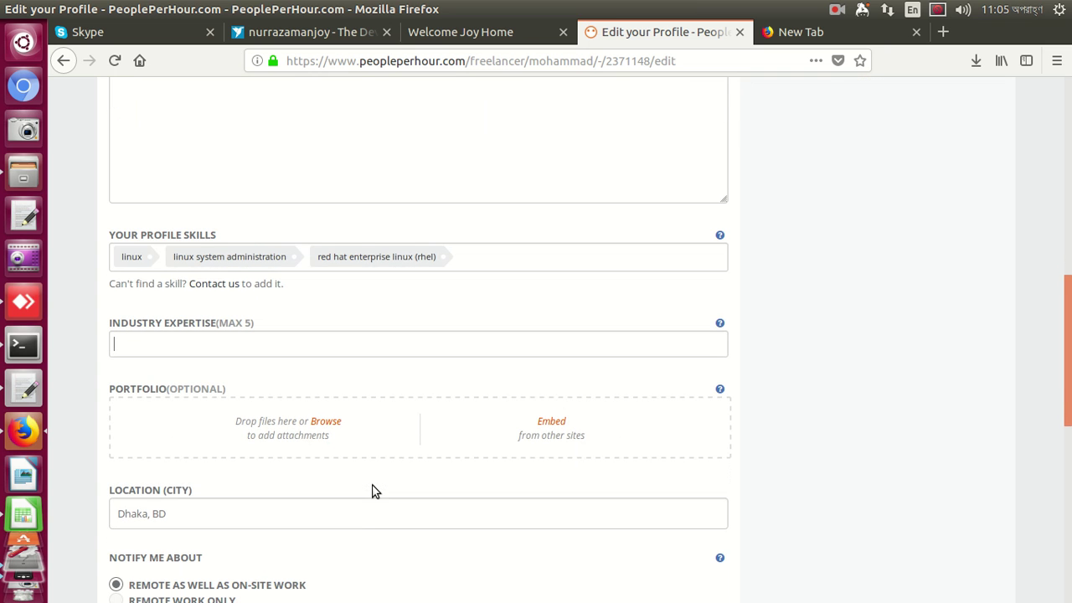
scroll(375, 491, "down", 3)
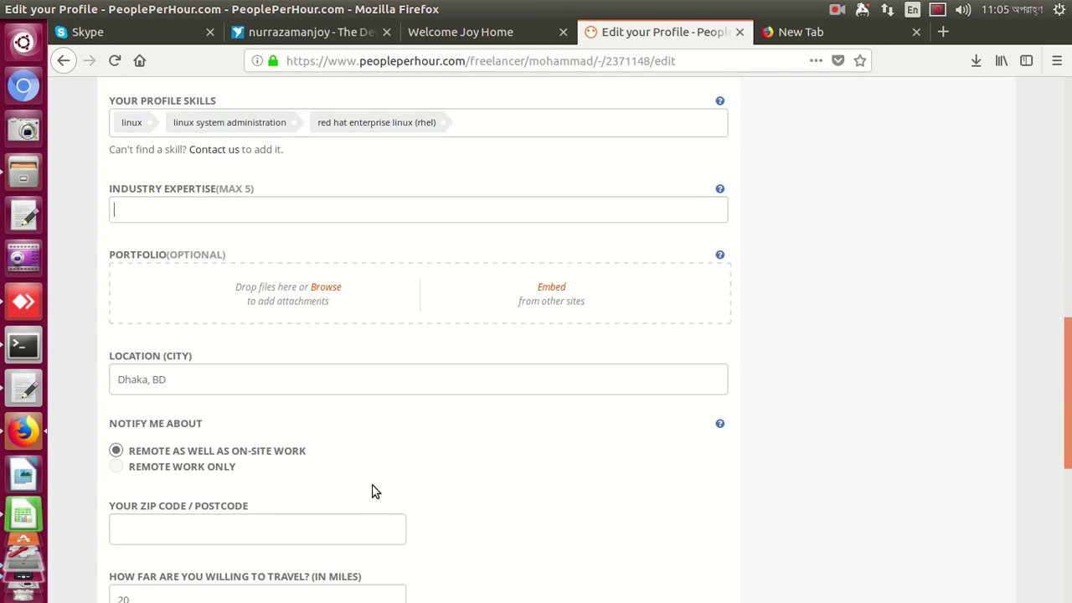
left_click(331, 288)
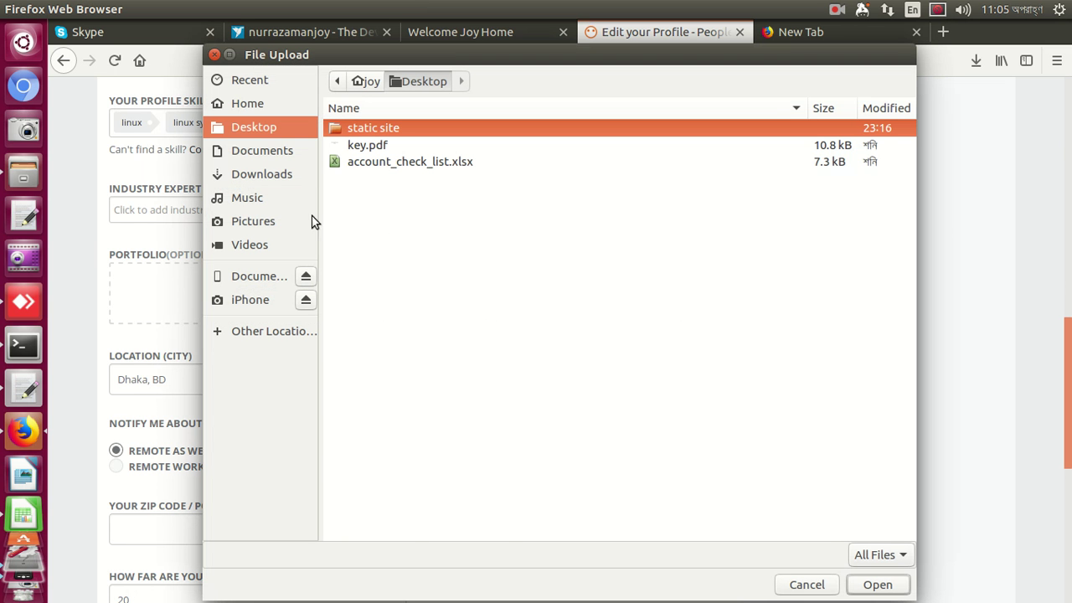
left_click(277, 220)
left_click(376, 179)
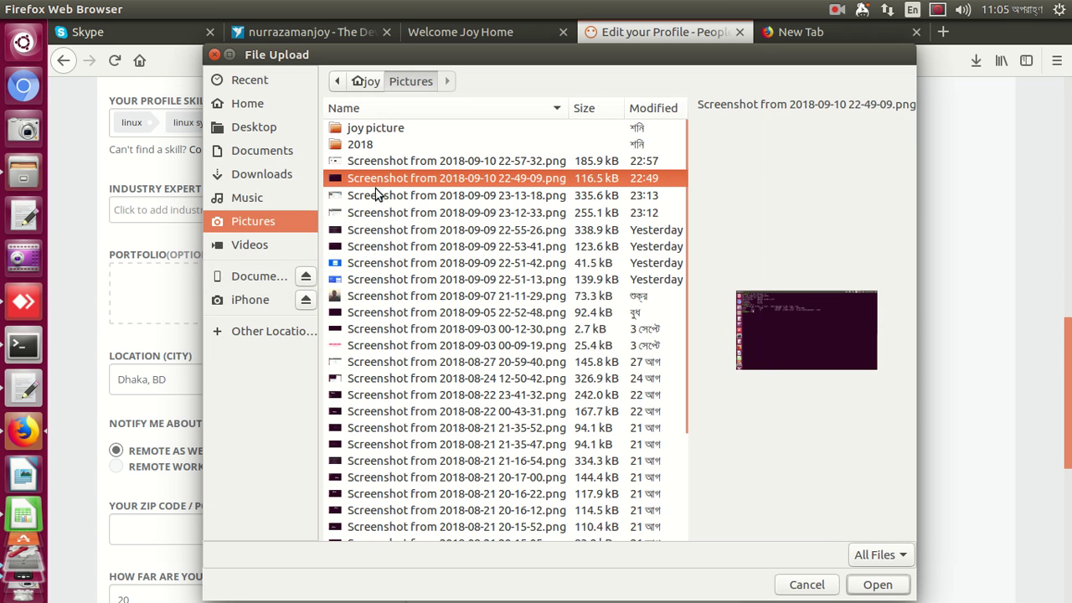
left_click(876, 584)
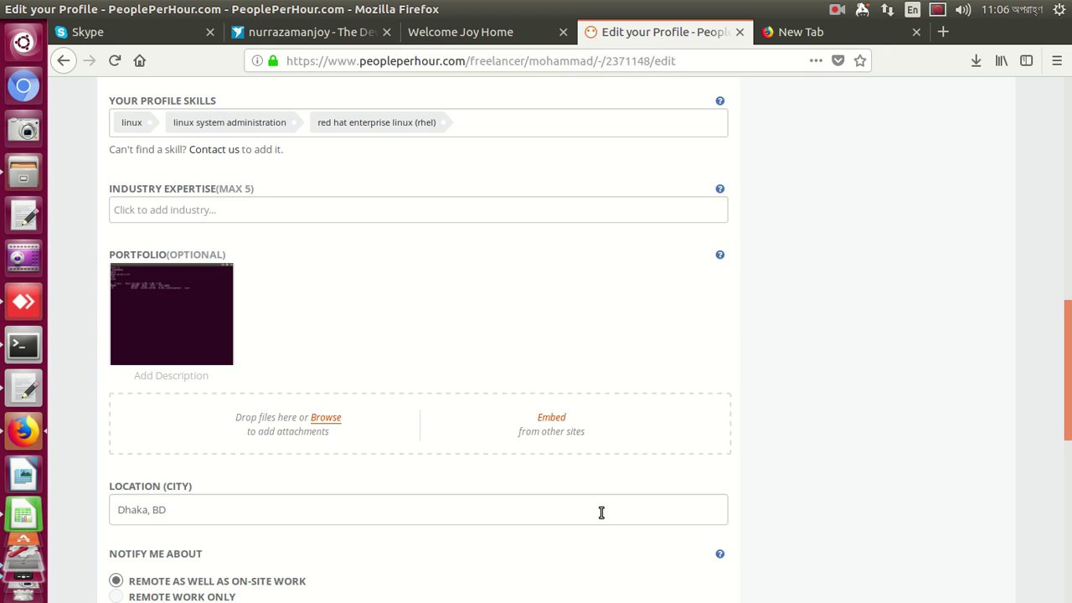
scroll(458, 464, "down", 2)
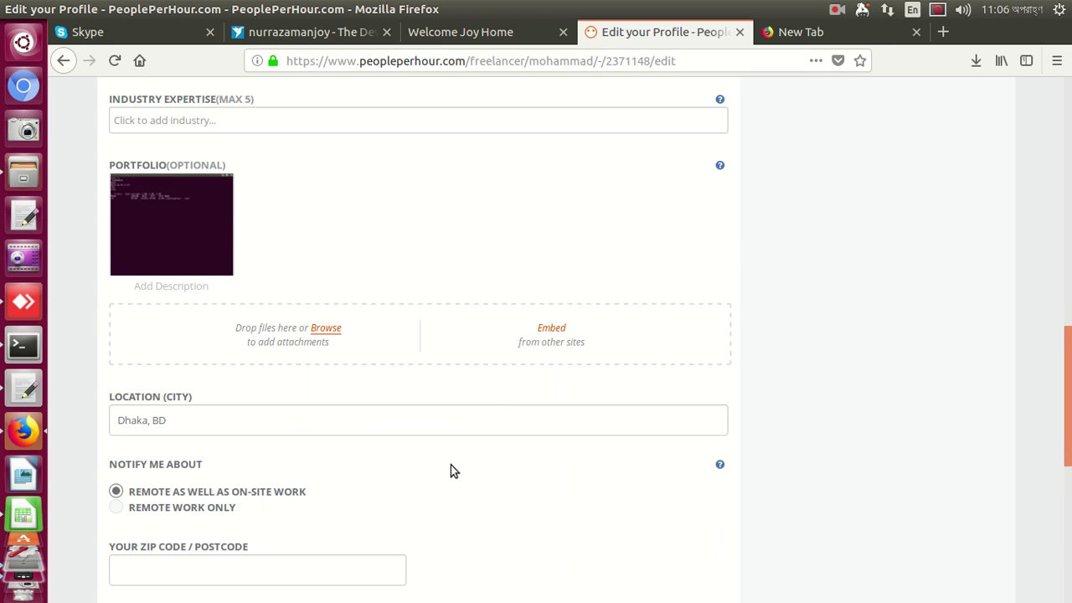
Enter ZIP code 1200, choose remote-work-only notifications, and save the profile
scroll(450, 468, "down", 1)
left_click(347, 525)
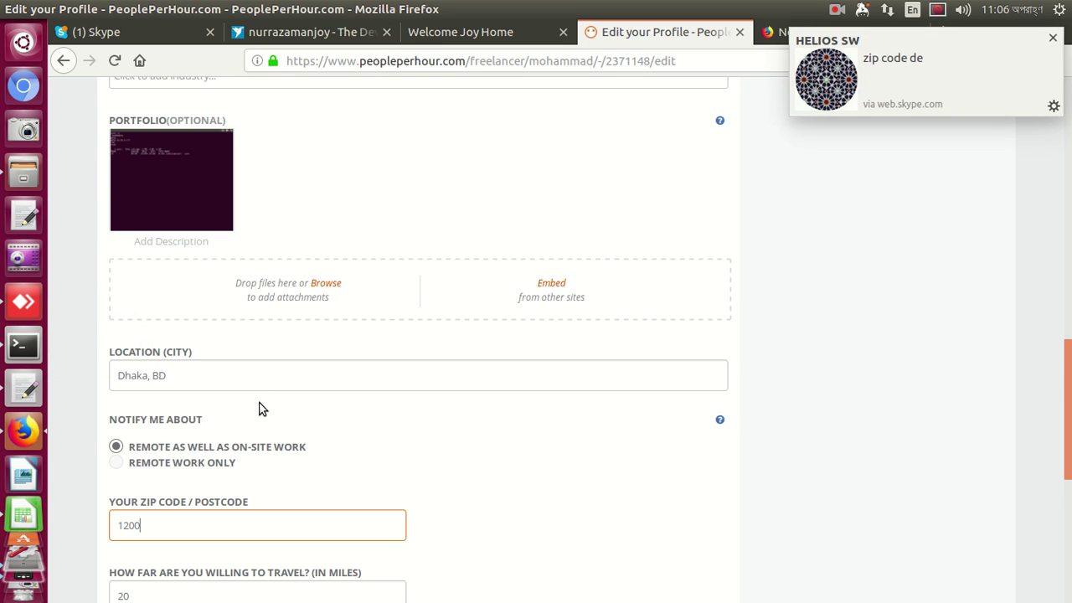
scroll(254, 400, "down", 4)
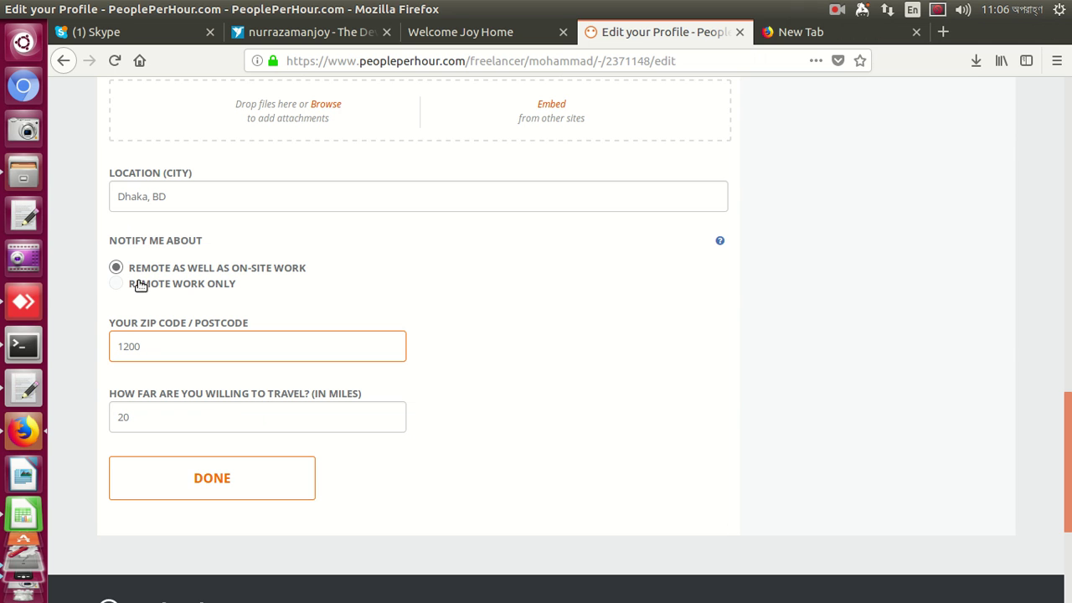
left_click(114, 285)
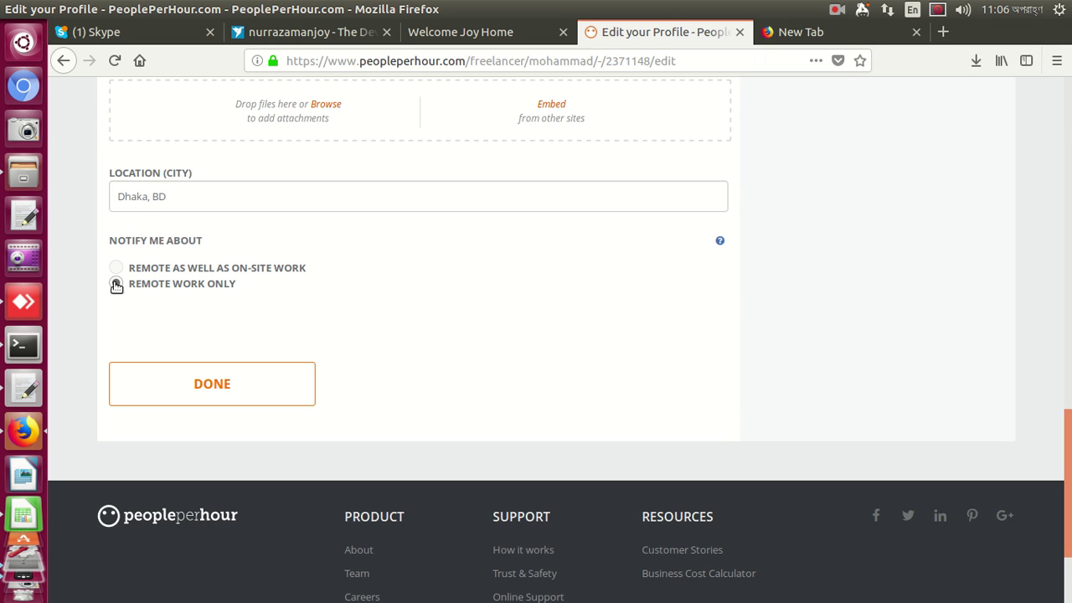
left_click(175, 383)
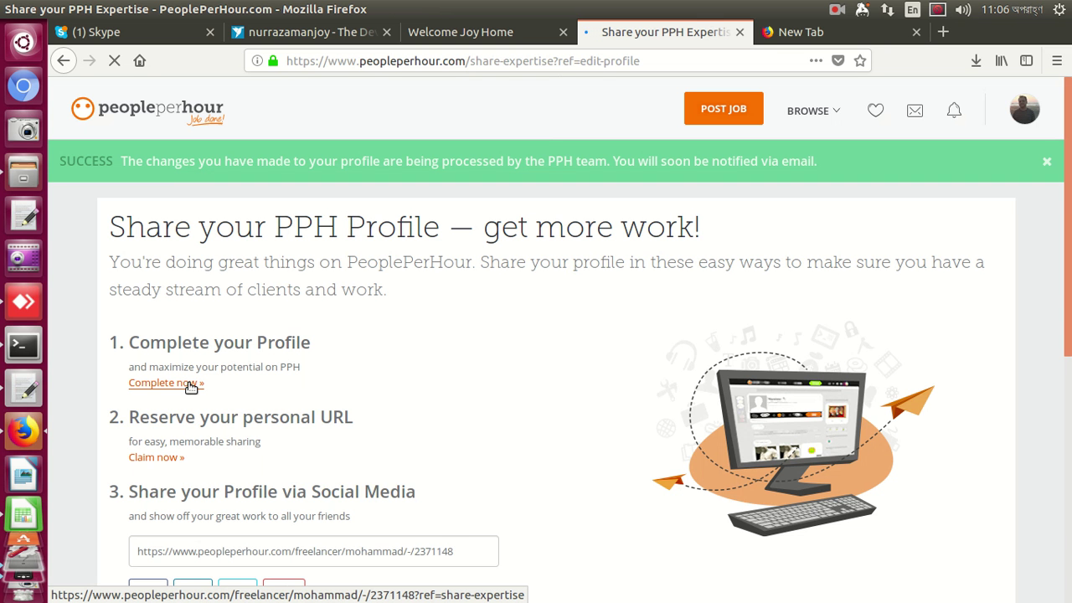
Skip the sharing suggestions and bring up the 'What are you working on right now?' status box
scroll(191, 385, "down", 3)
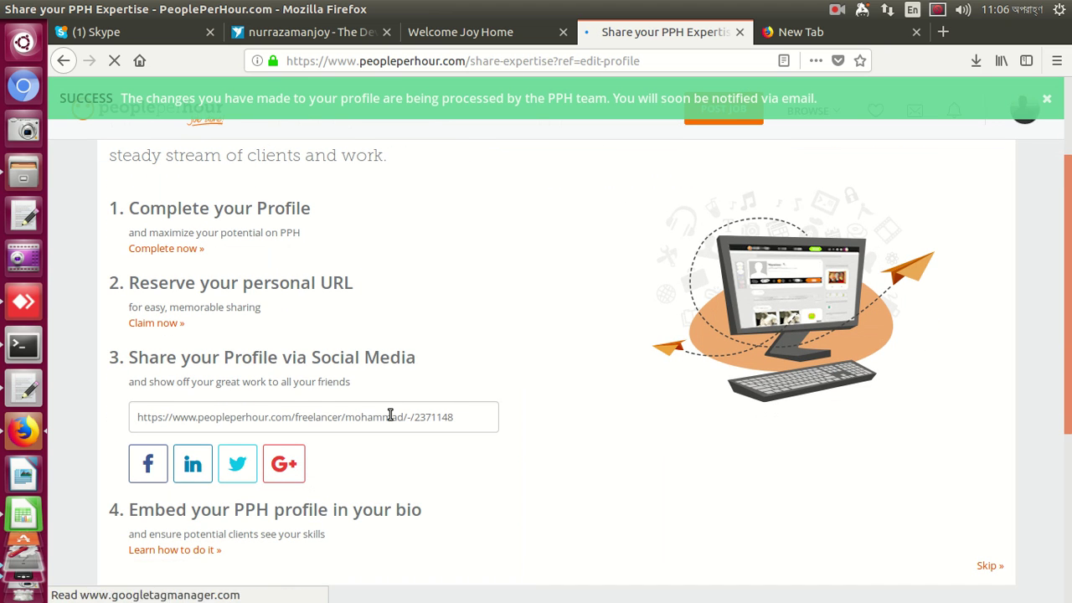
scroll(393, 416, "down", 5)
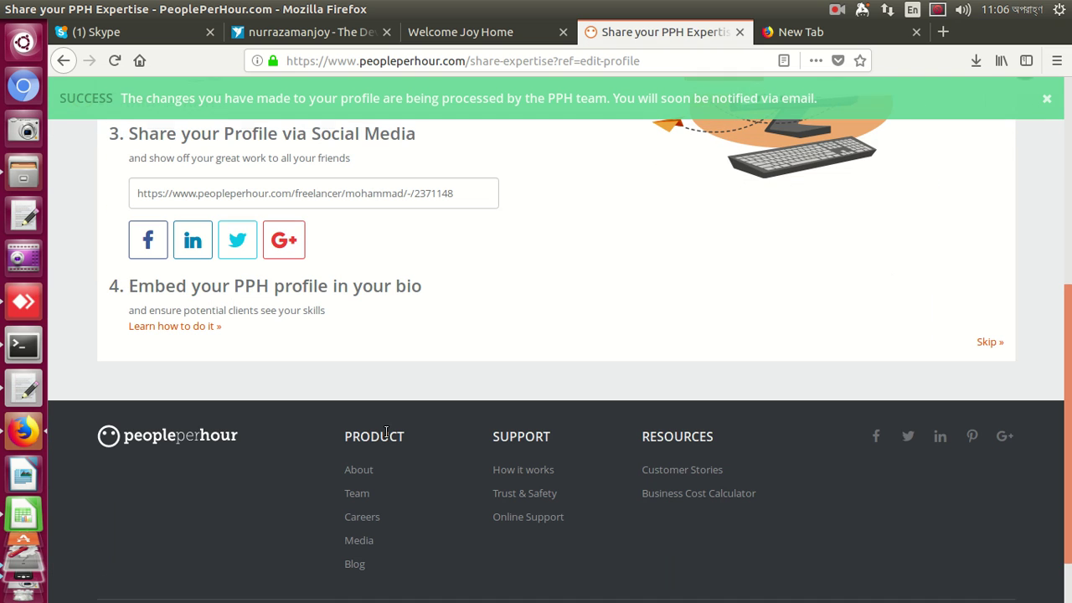
left_click(978, 343)
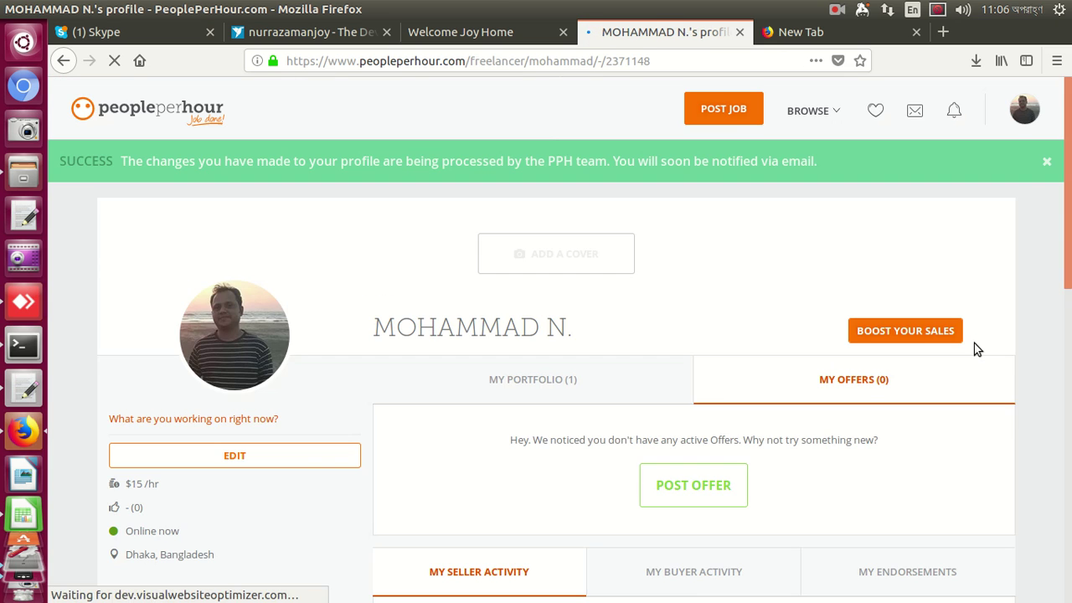
scroll(702, 351, "down", 3)
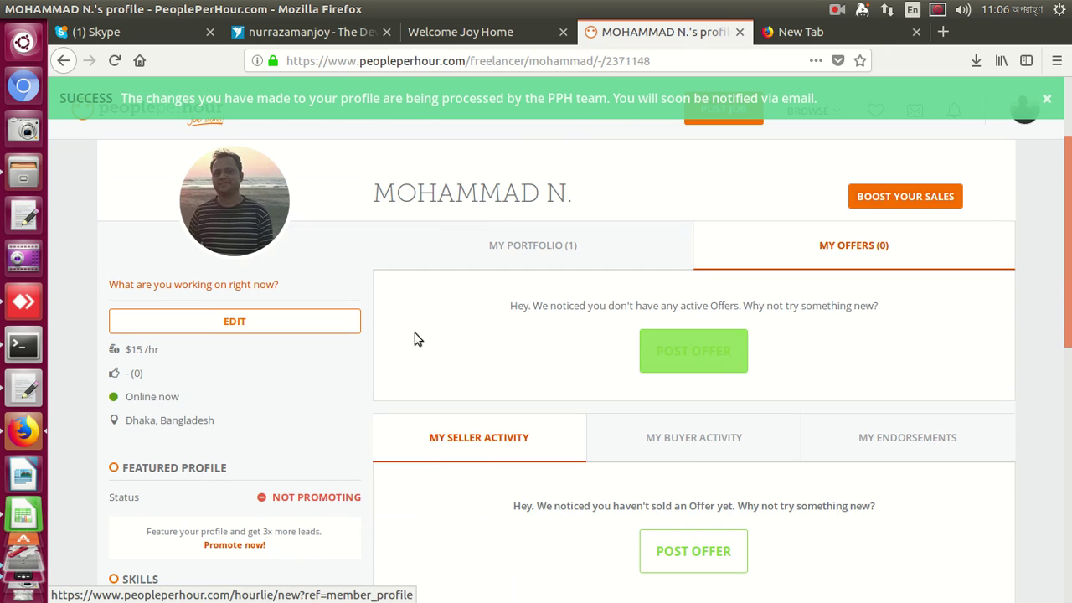
left_click(255, 286)
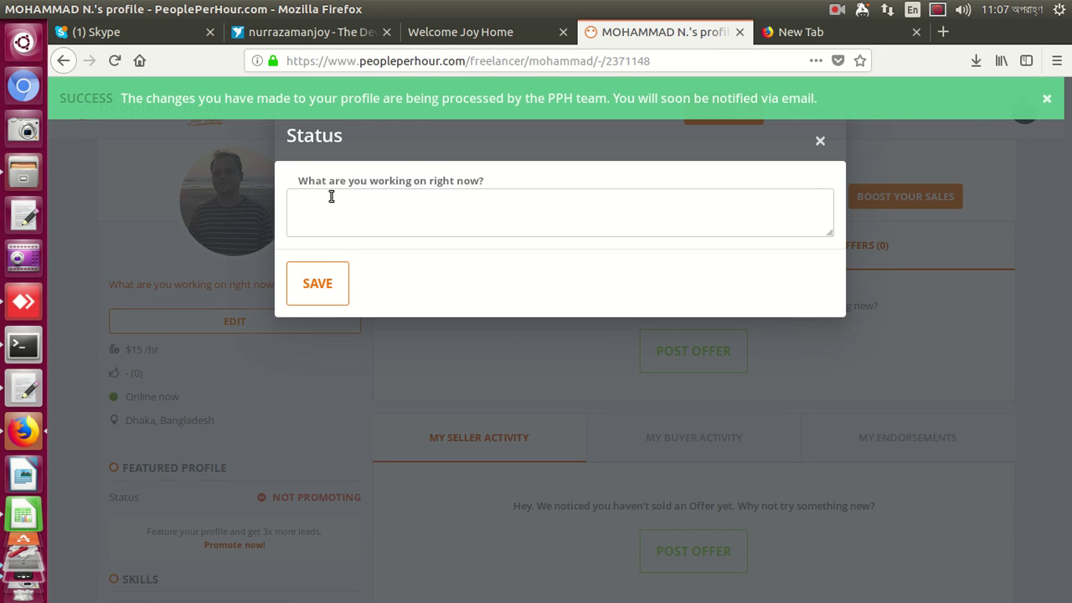
Copy the Freelancer.com headline 'The DevOps Linux Guy'
left_click(307, 33)
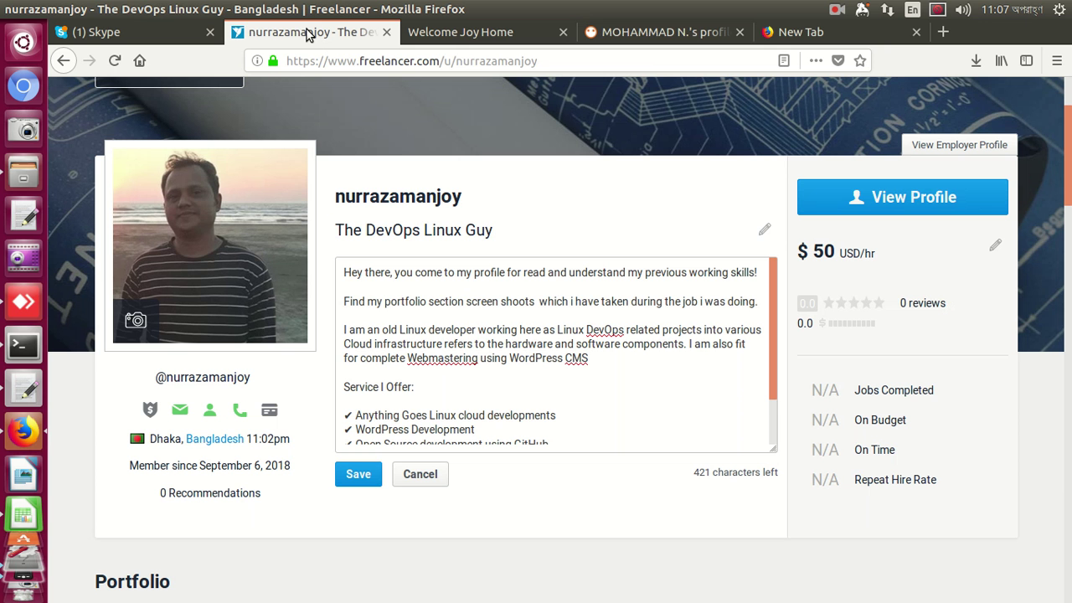
left_click(764, 230)
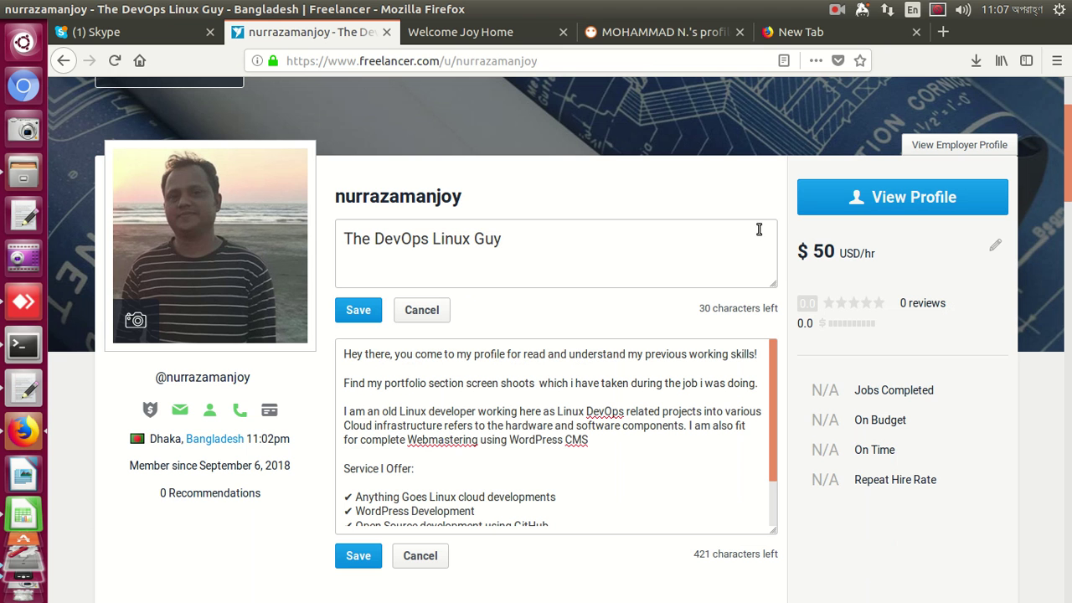
triple_click(551, 233)
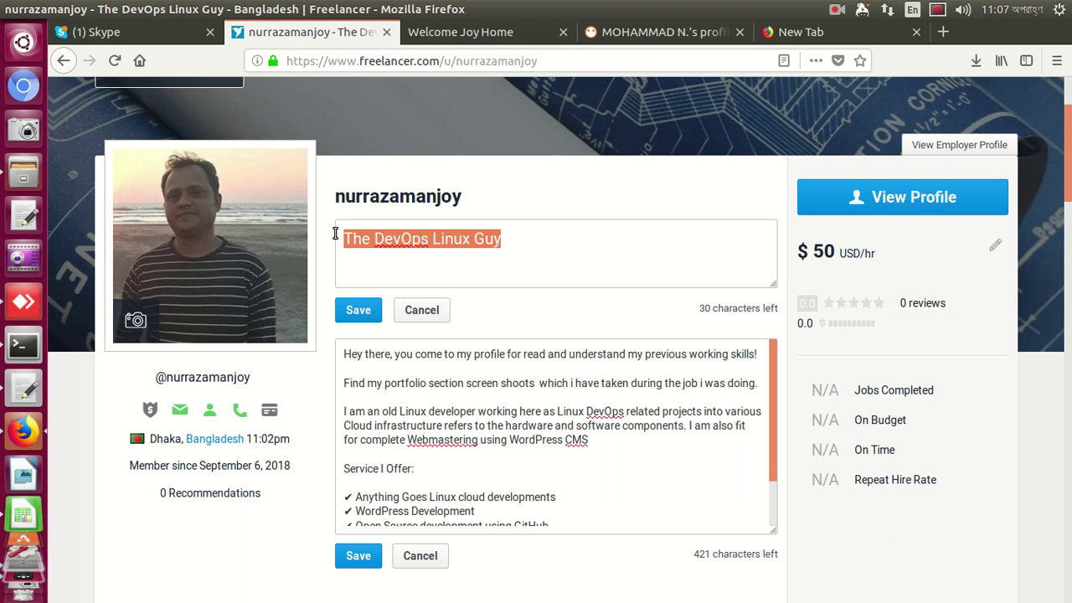
left_click(343, 239)
right_click(355, 241)
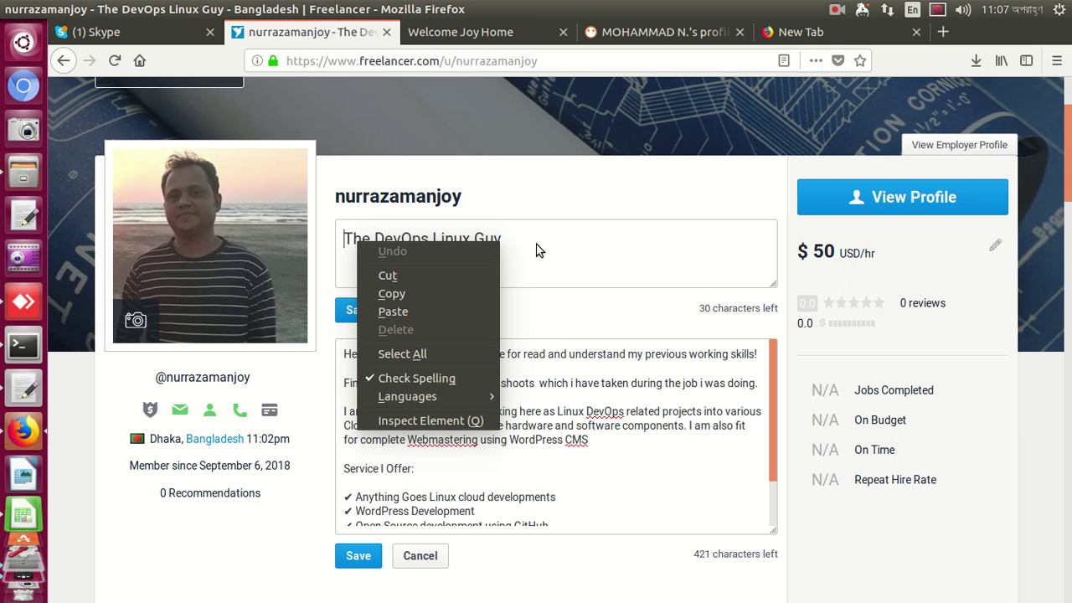
left_click(440, 353)
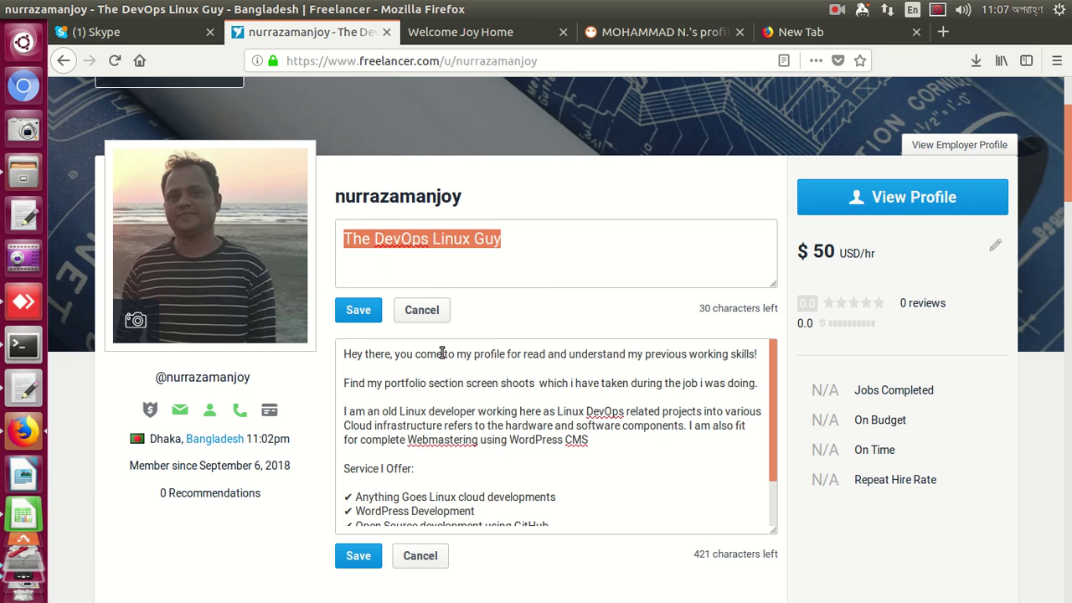
right_click(455, 233)
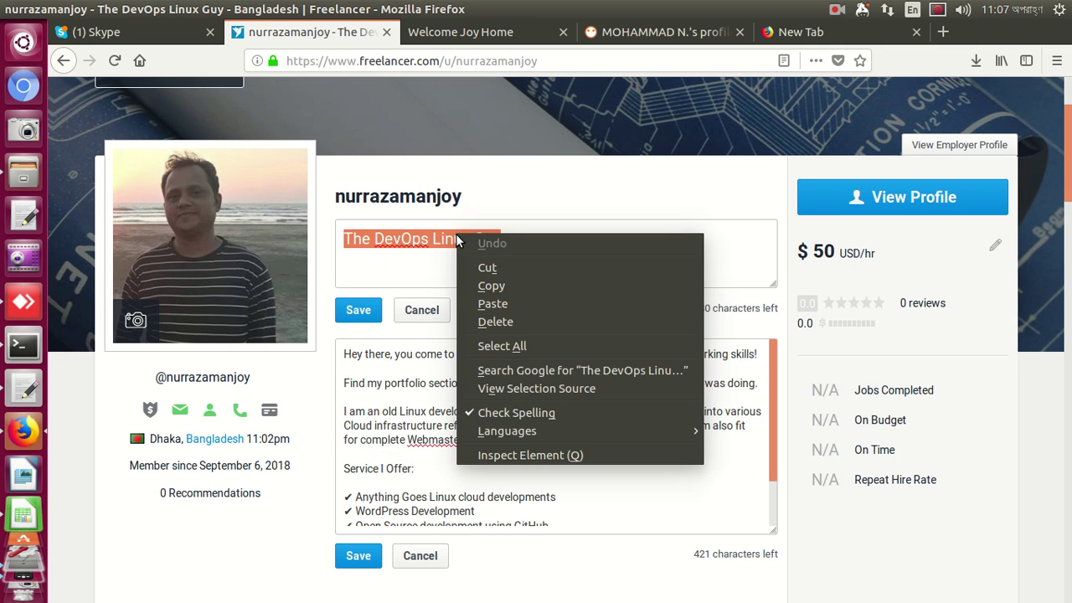
left_click(491, 286)
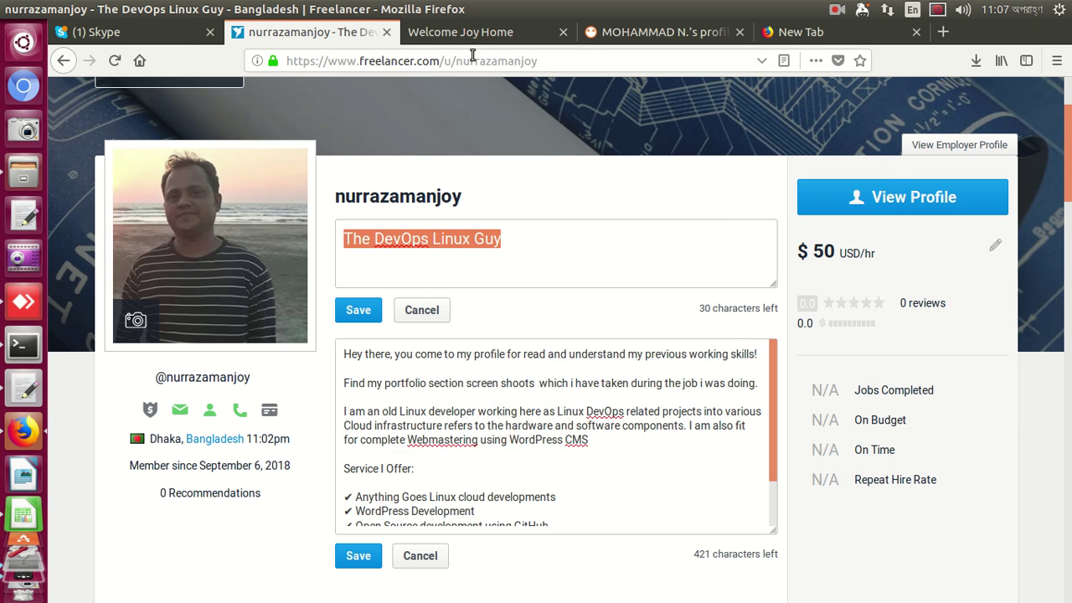
Paste 'The DevOps Linux Guy' as the PeoplePerHour status and save it
left_click(475, 32)
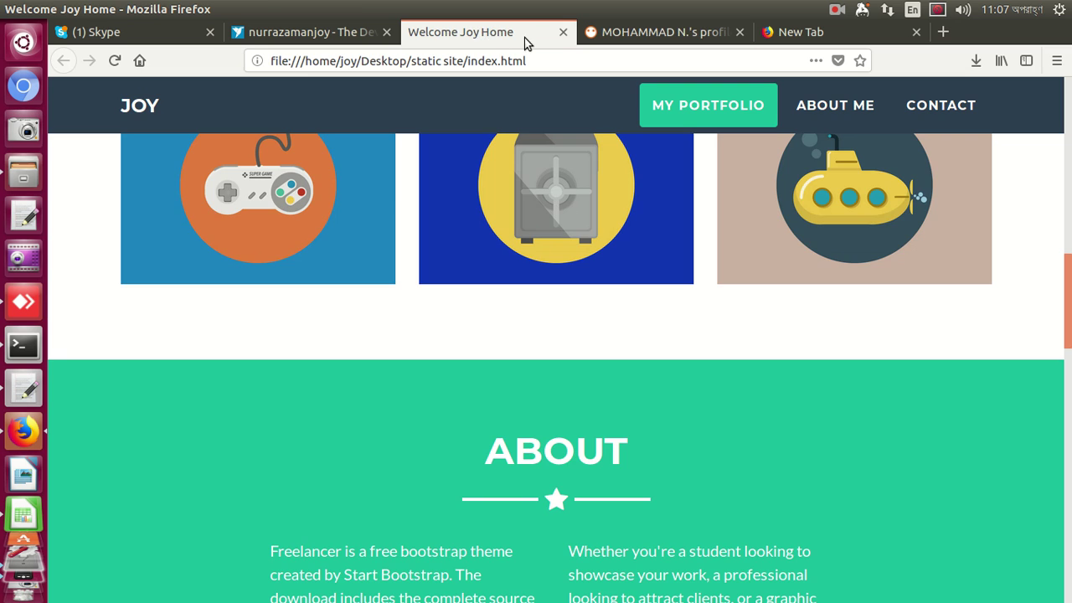
left_click(621, 37)
left_click(444, 210)
right_click(444, 211)
left_click(471, 281)
left_click(321, 284)
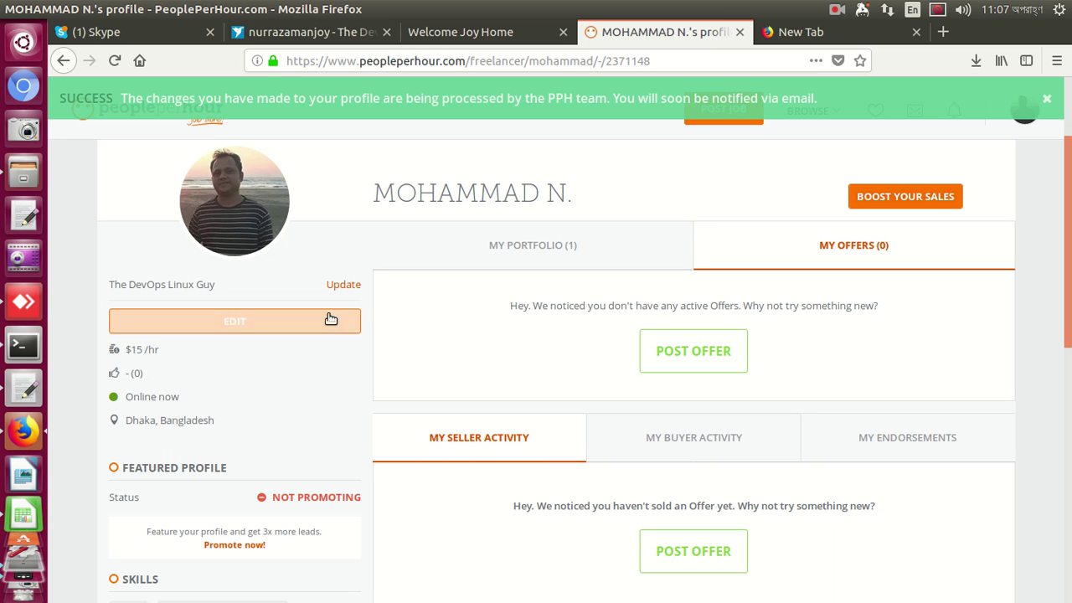
Open the PeoplePerHour Edit your Profile form and look through its fields
left_click(259, 326)
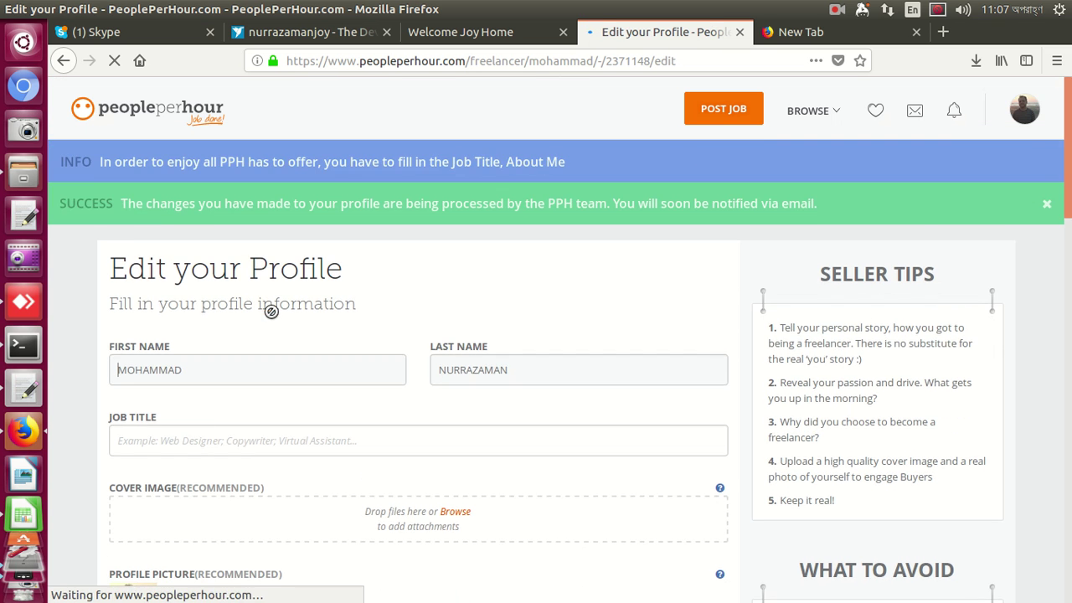
scroll(270, 317, "down", 5)
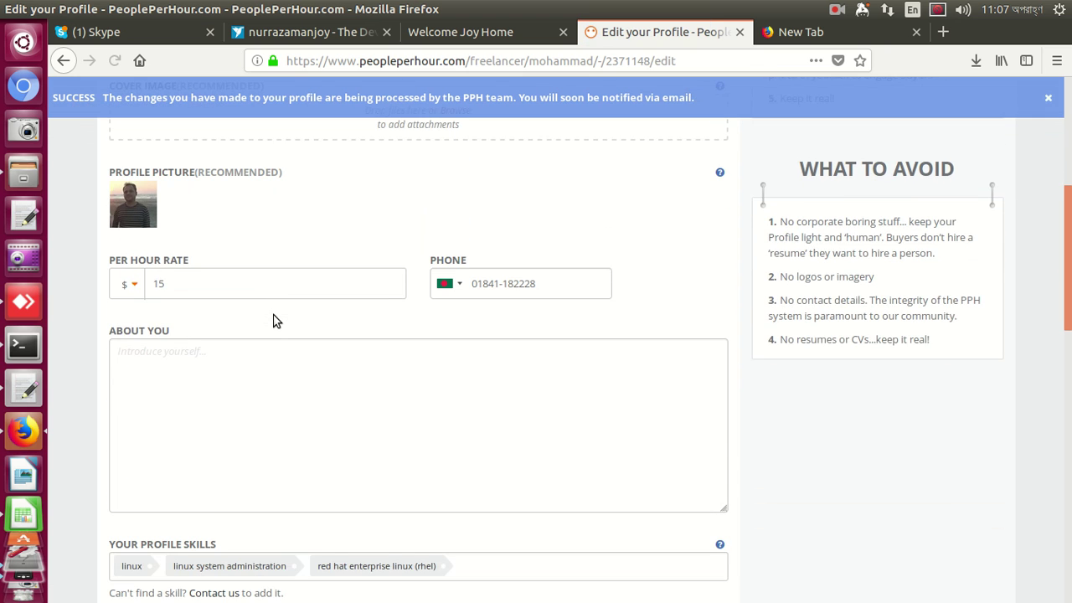
scroll(276, 321, "down", 5)
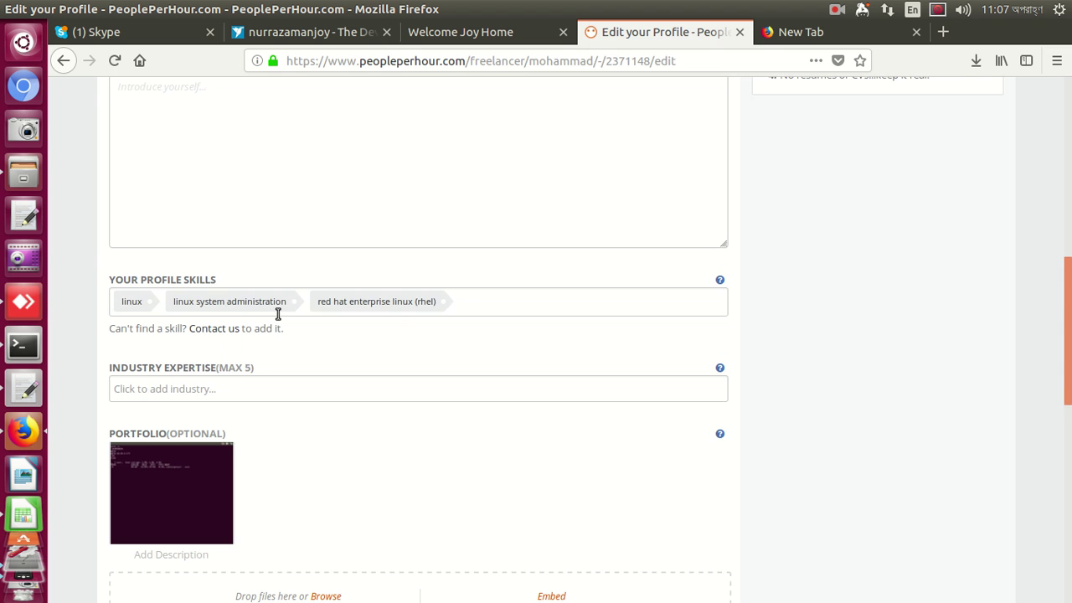
scroll(318, 311, "down", 4)
scroll(318, 312, "down", 5)
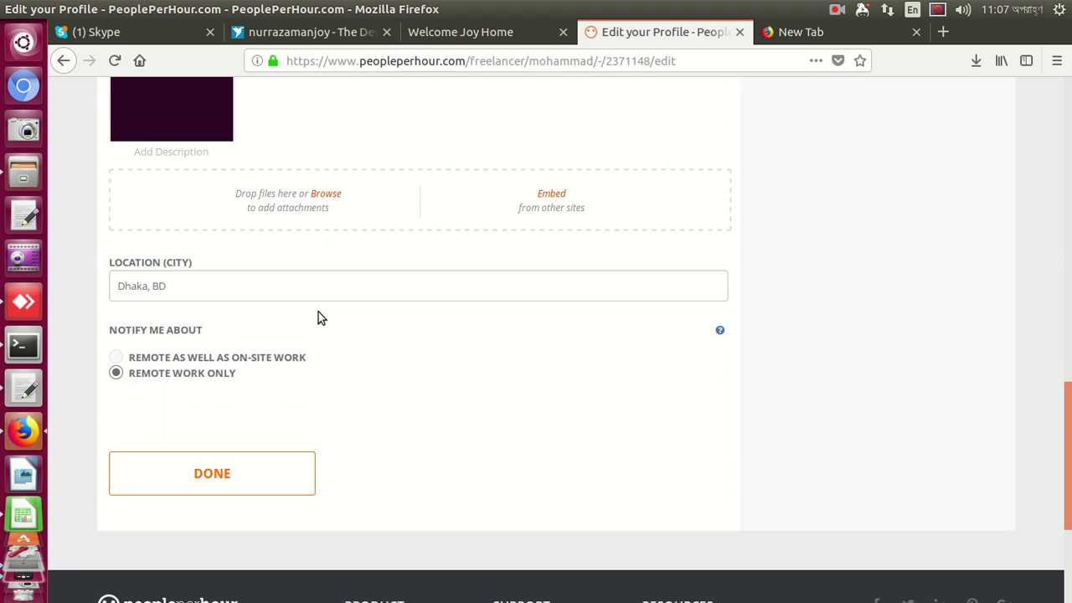
scroll(318, 312, "up", 15)
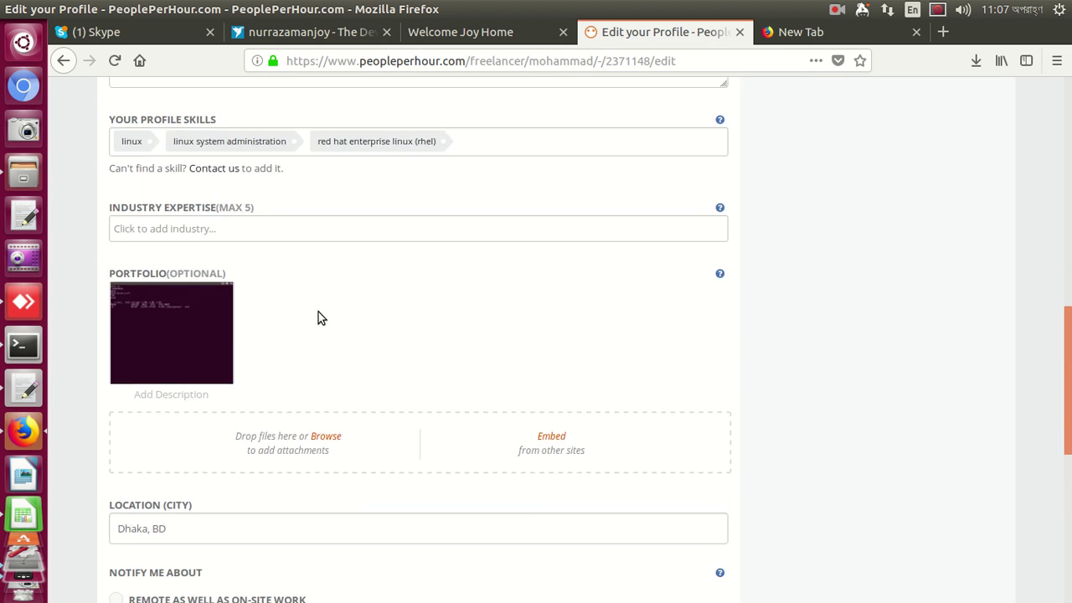
Copy the entire Freelancer.com profile description for reuse on PeoplePerHour
left_click(329, 37)
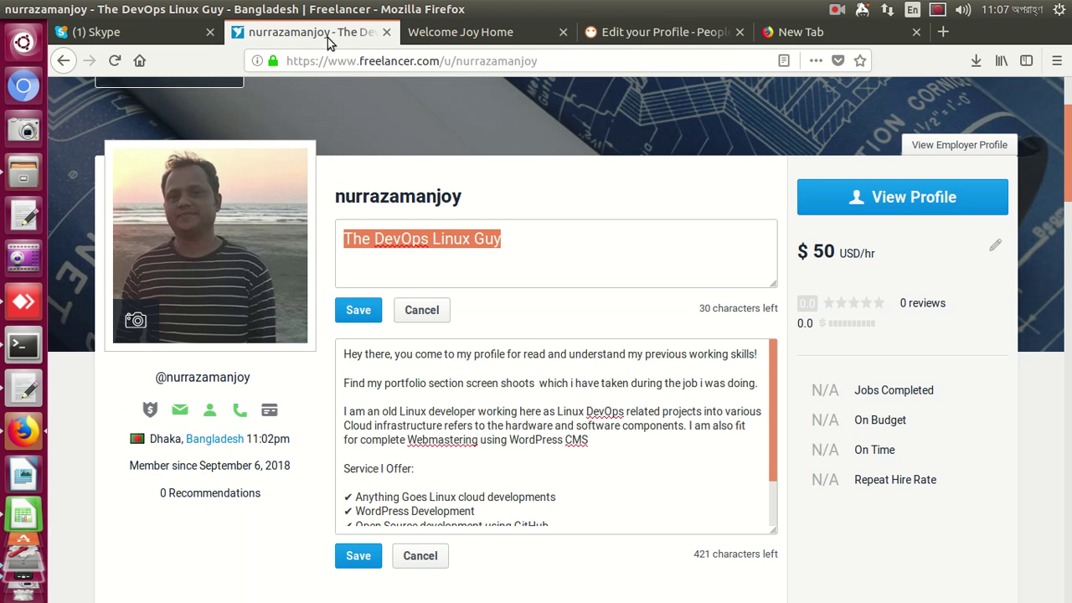
left_click(500, 383)
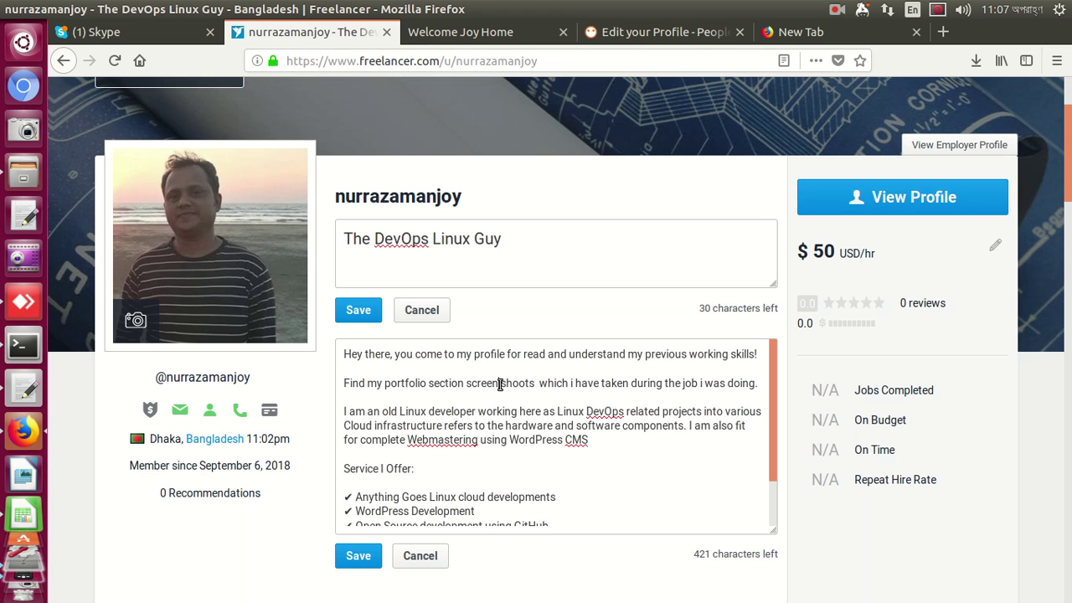
key("ctrl+a")
right_click(500, 384)
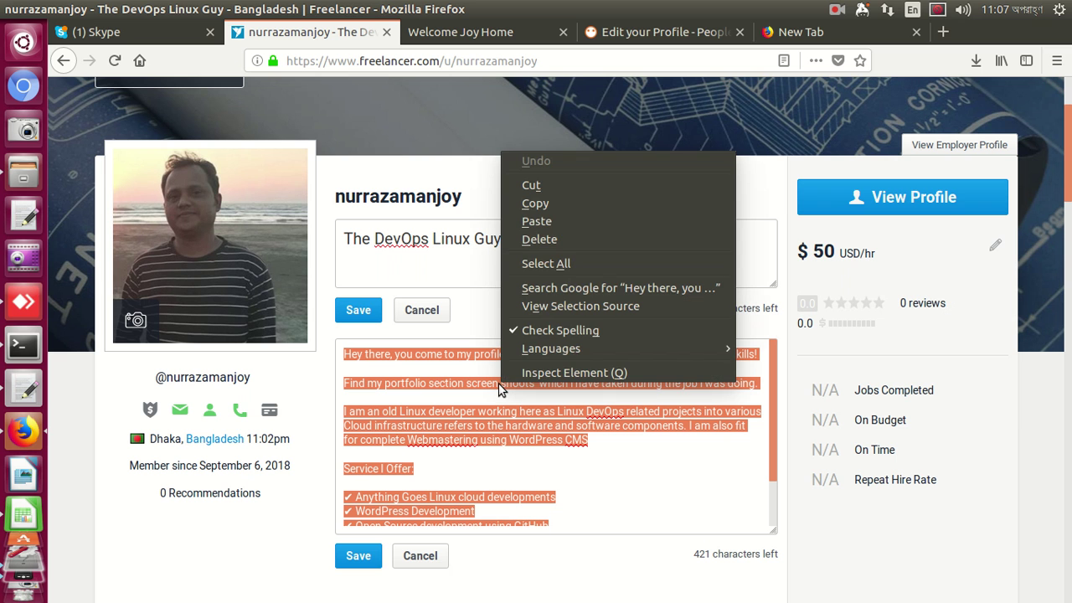
left_click(534, 203)
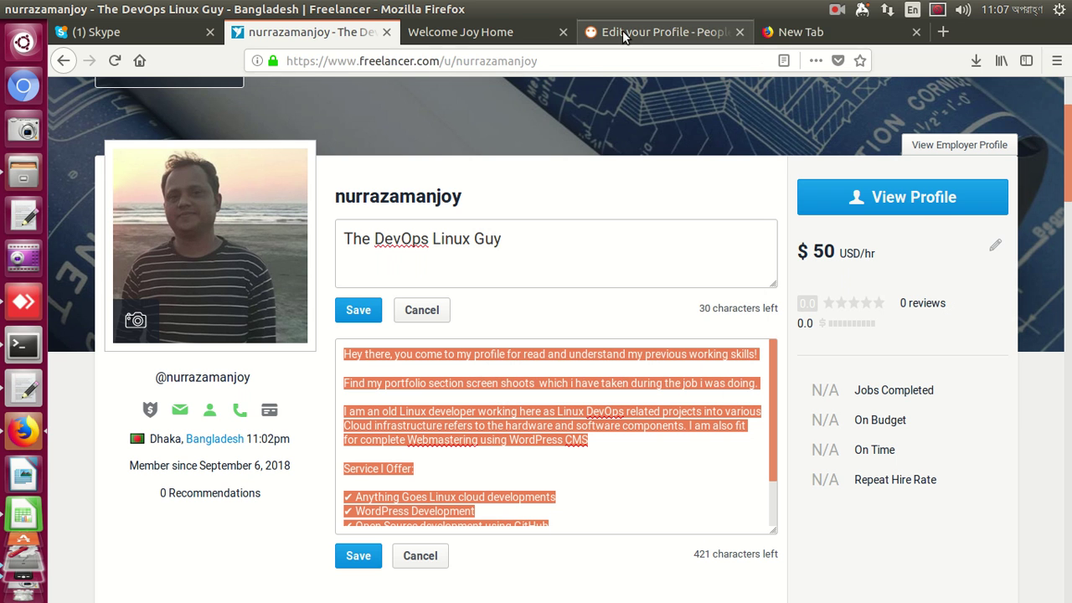
left_click(622, 32)
Paste the Freelancer description, including the Service I Offer list, into the About You box
right_click(488, 316)
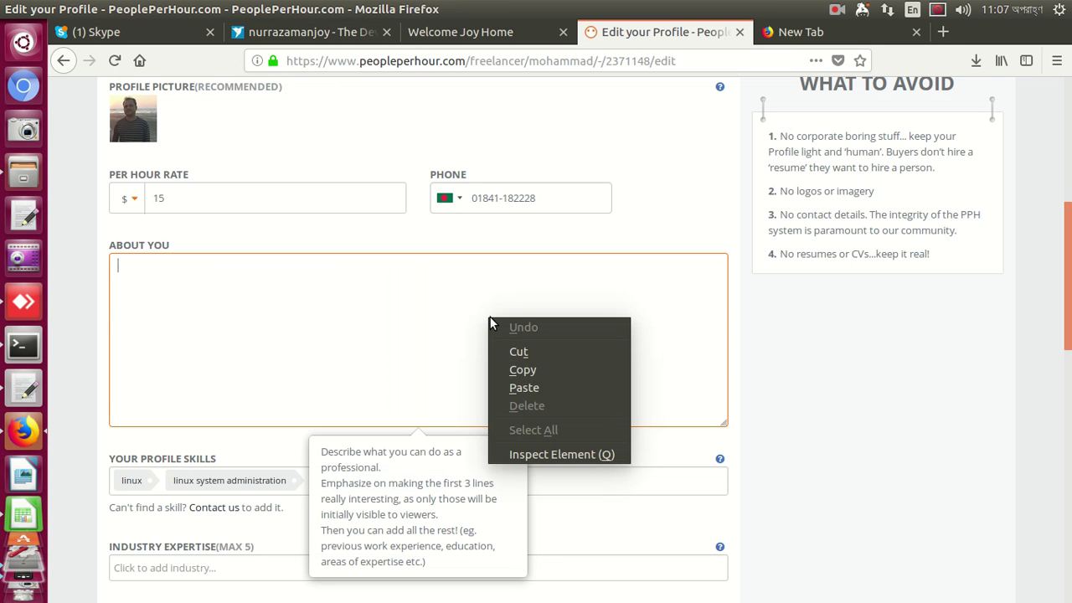
left_click(523, 387)
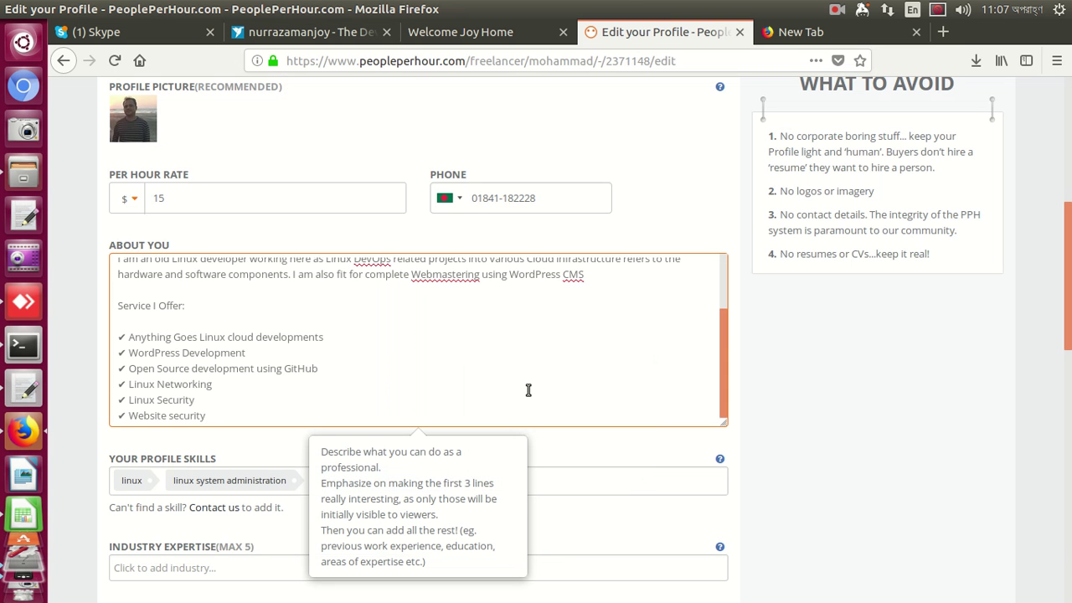
scroll(528, 389, "up", 3)
scroll(528, 389, "down", 3)
scroll(528, 390, "down", 10)
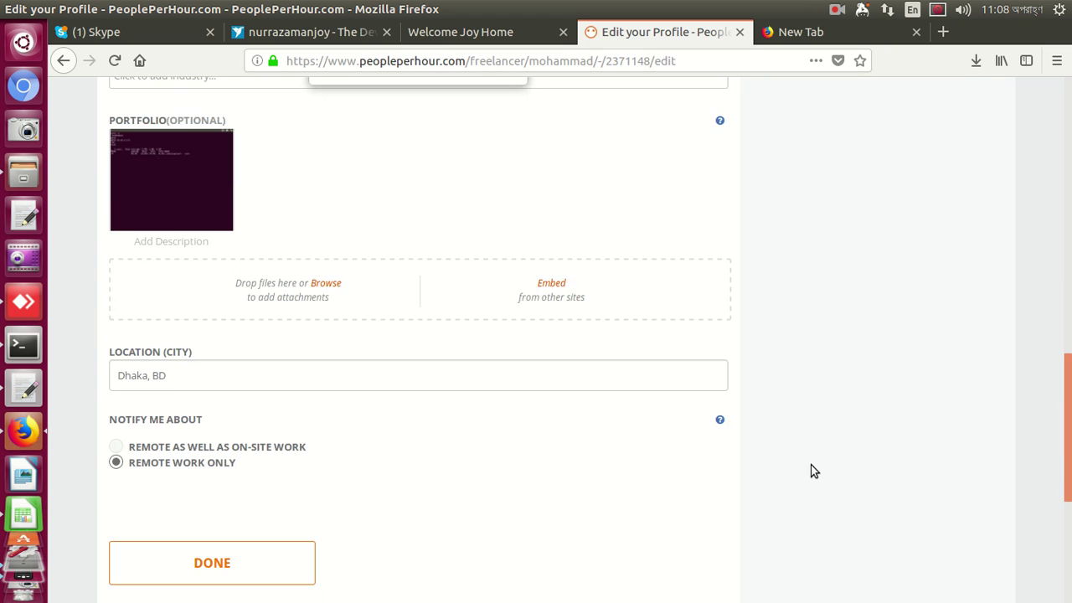
Upload four screenshots from the Pictures folder to the PeoplePerHour portfolio
left_click(329, 282)
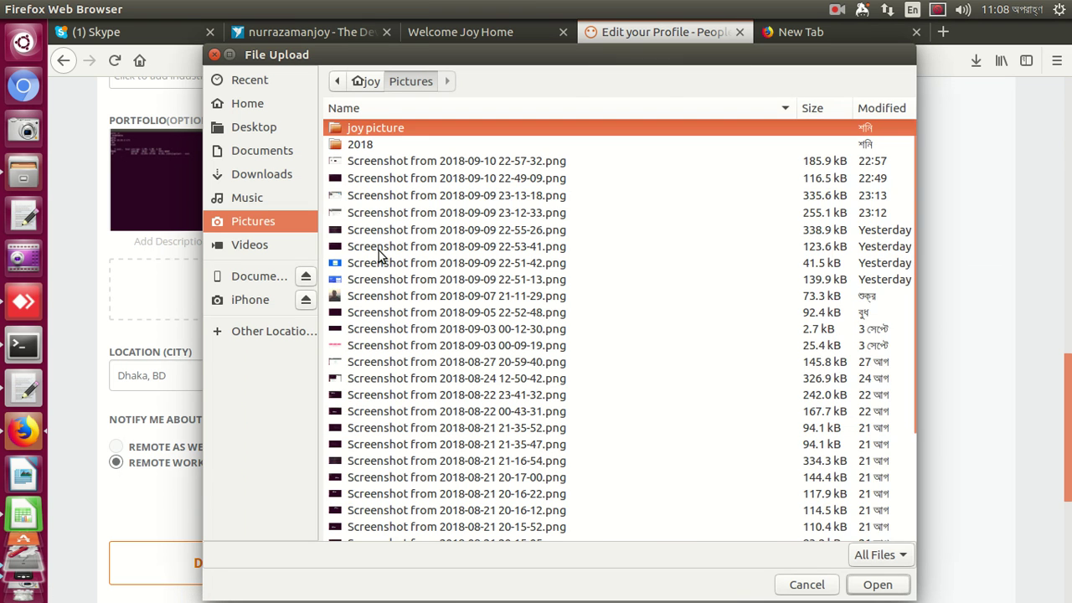
left_click(396, 195)
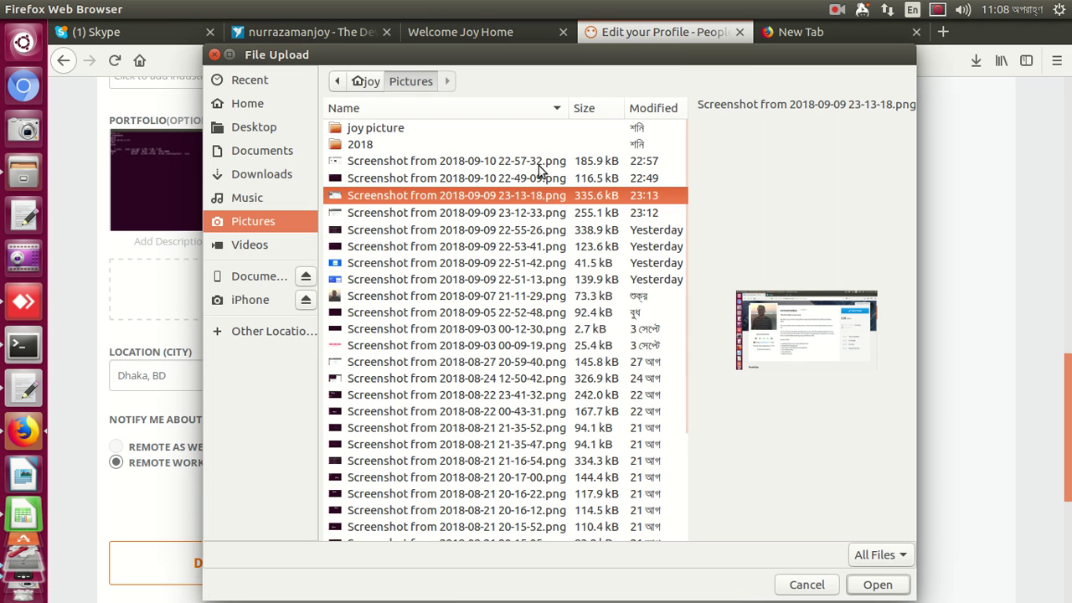
key("Down")
key("Down")
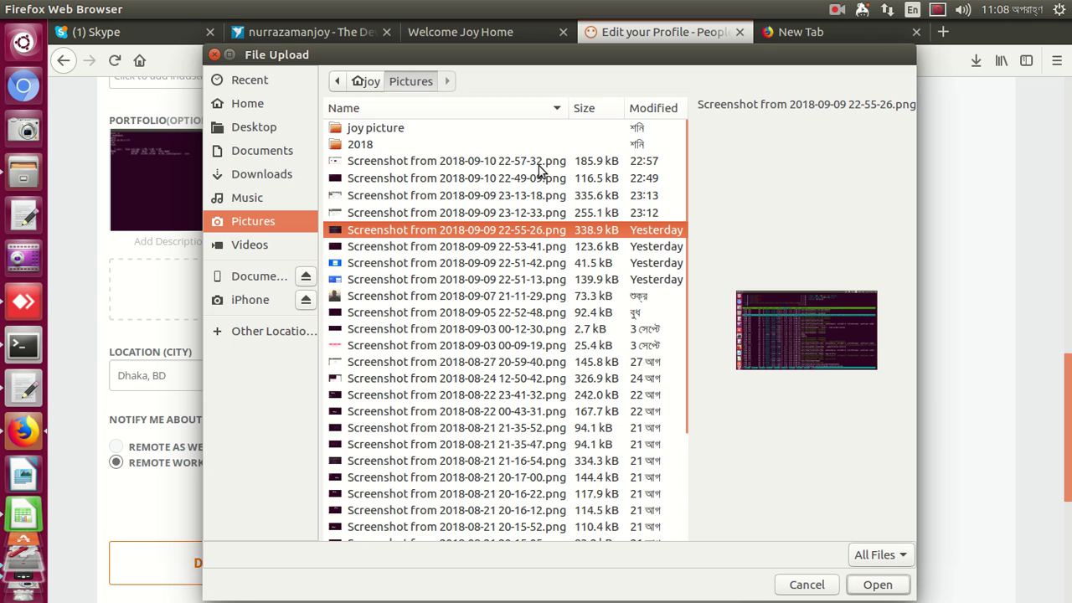
key("shift+Down")
key("shift+Down")
key("shift+Down")
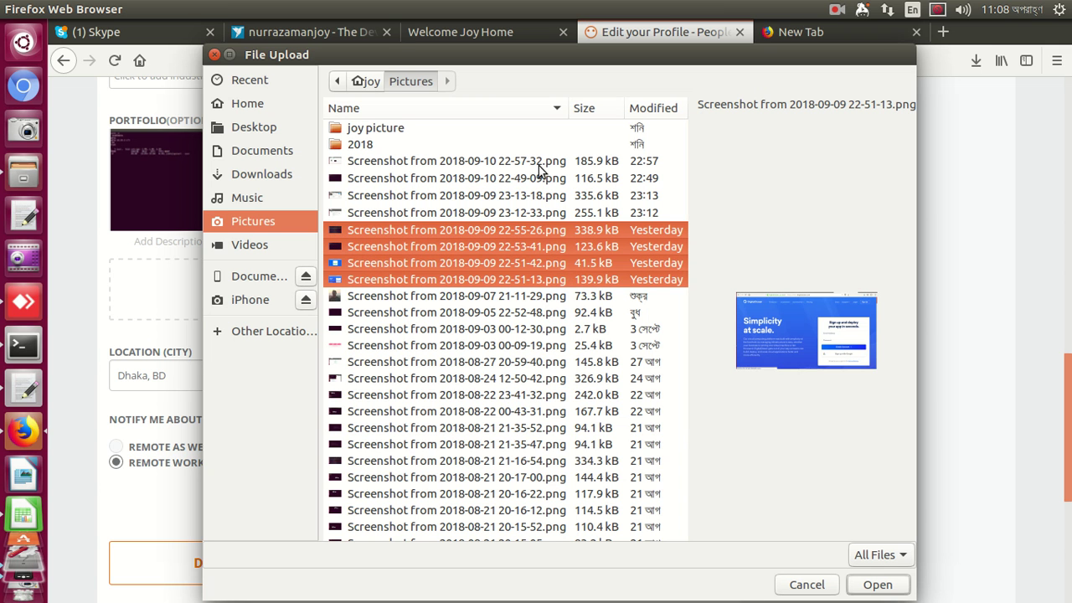
key("Return")
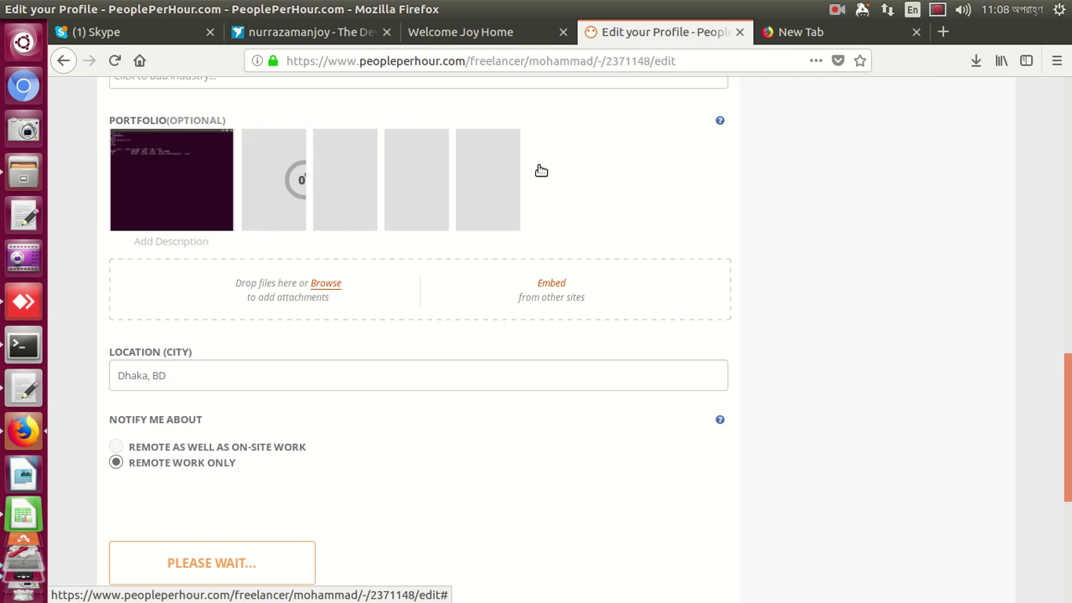
scroll(596, 180, "down", 3)
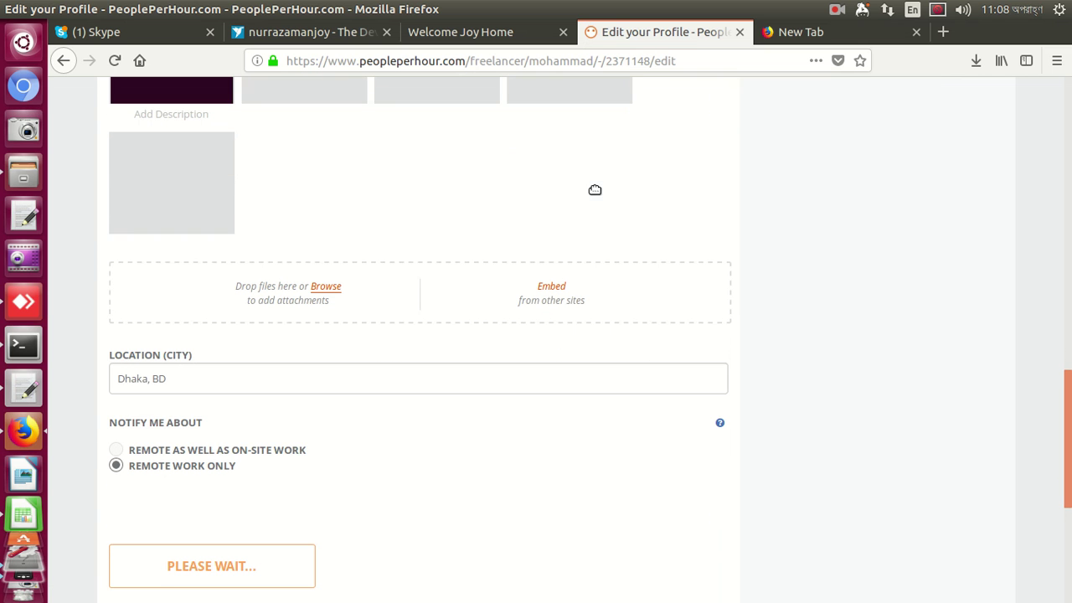
scroll(598, 195, "down", 4)
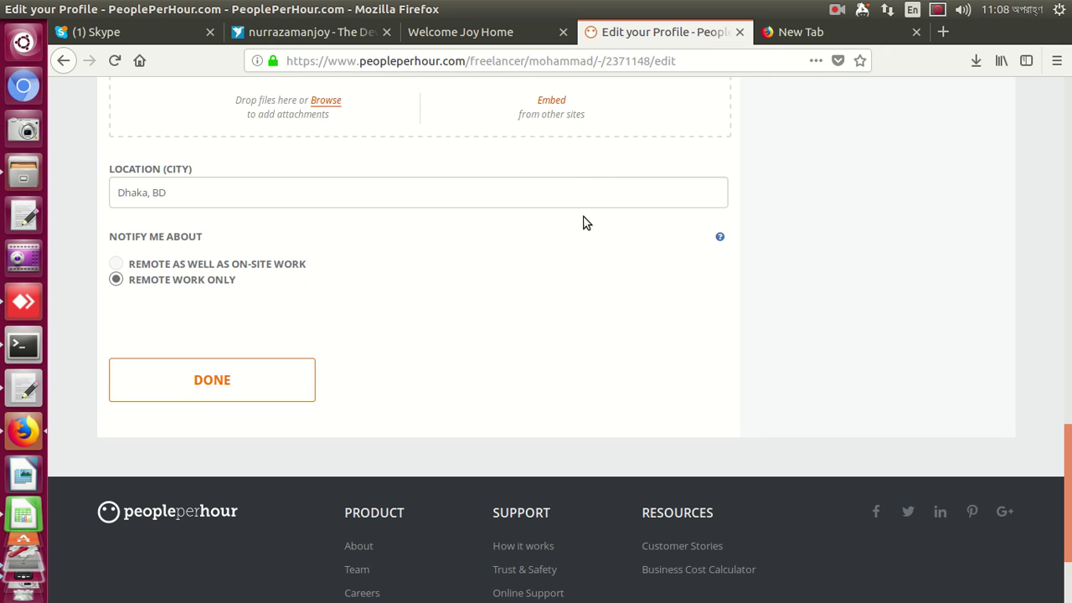
scroll(569, 222, "up", 2)
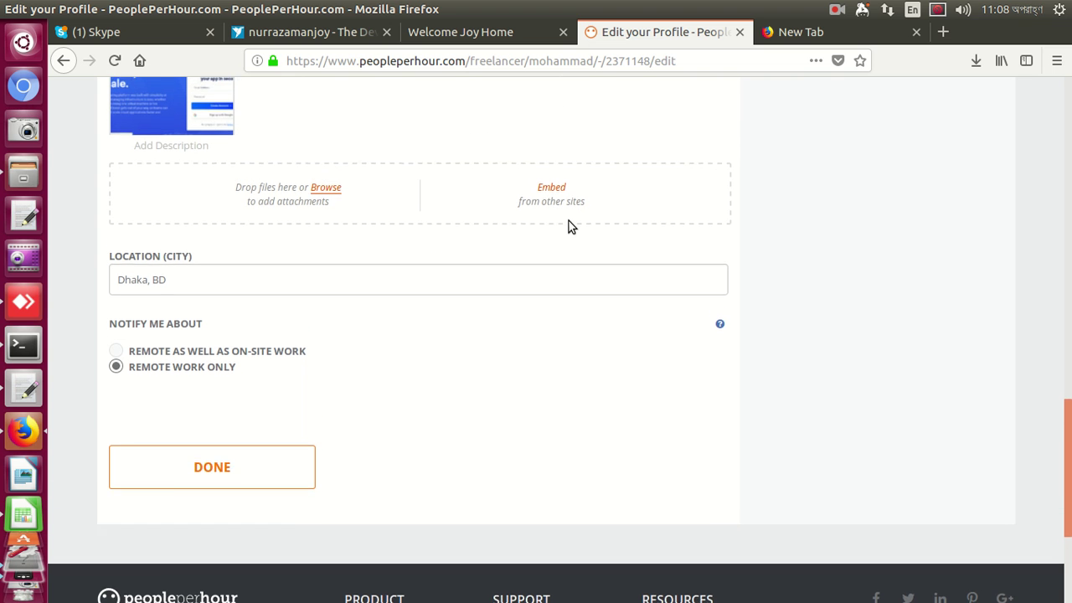
Try saving the profile, which is rejected for a missing job title, then return to Freelancer
left_click(205, 478)
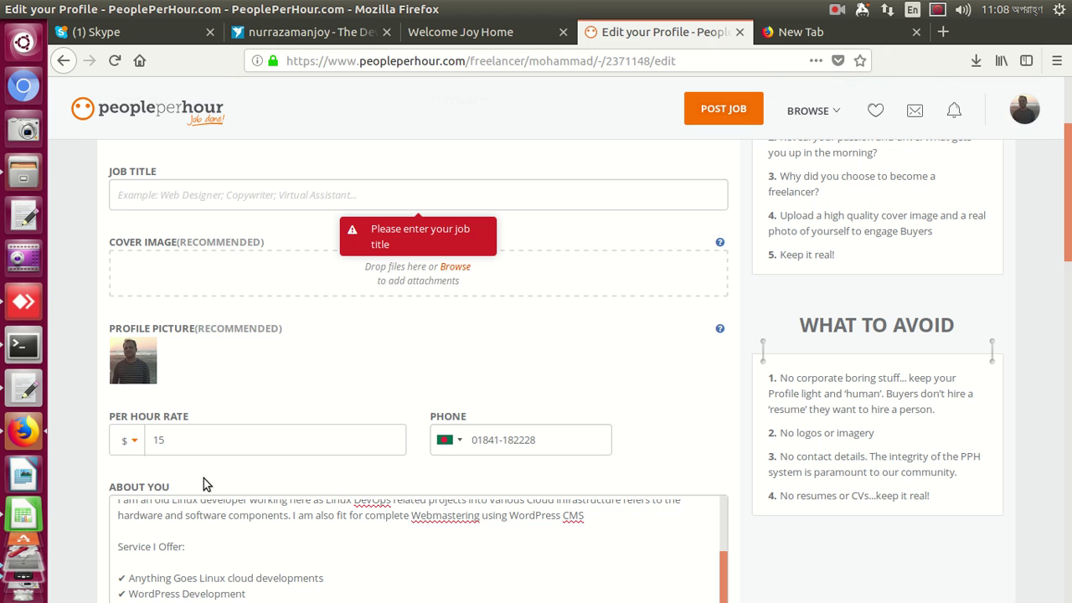
left_click(300, 199)
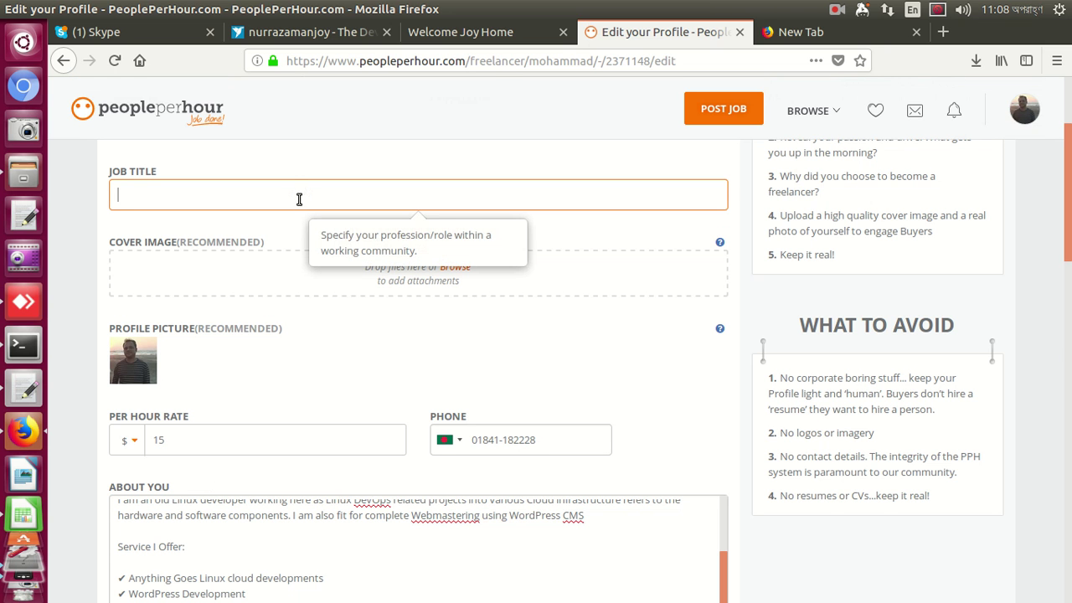
left_click(323, 34)
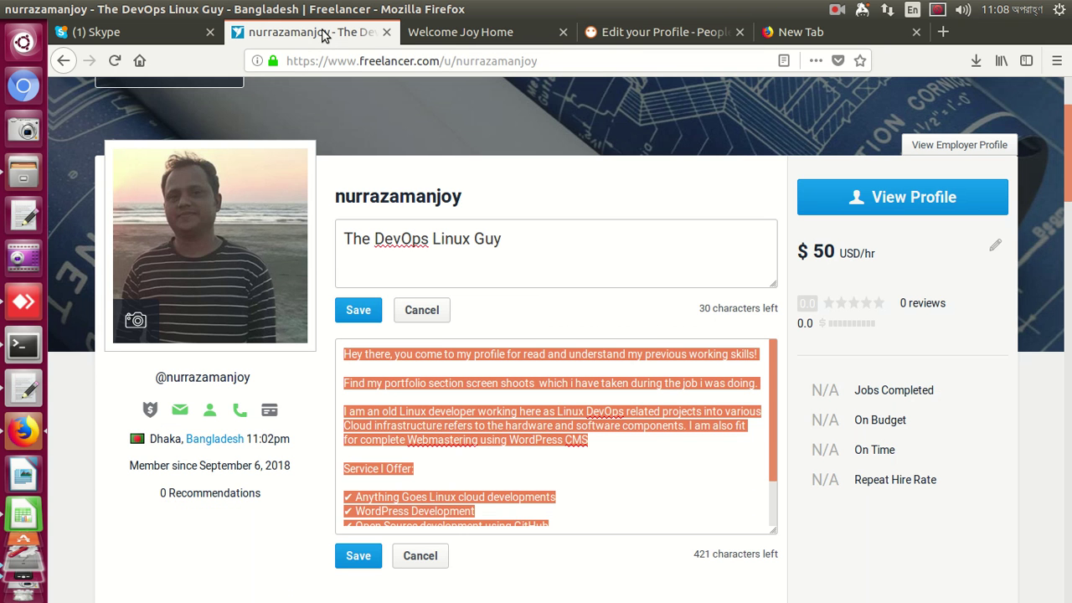
Copy the Freelancer headline 'The DevOps Linux Guy' into the PeoplePerHour Job Title field
triple_click(528, 235)
key("Home")
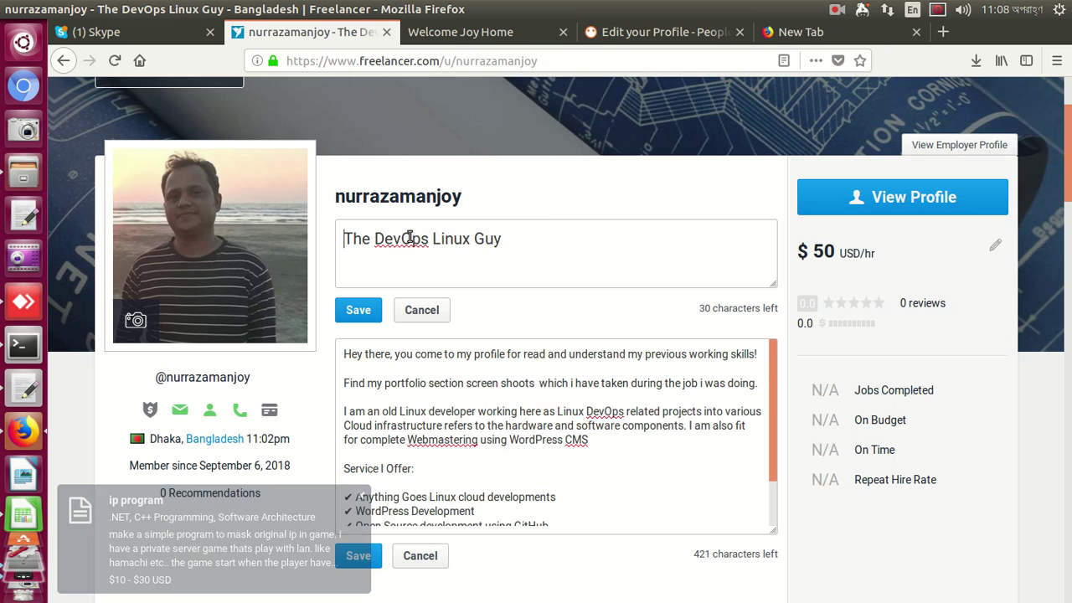
right_click(410, 237)
left_click(572, 245)
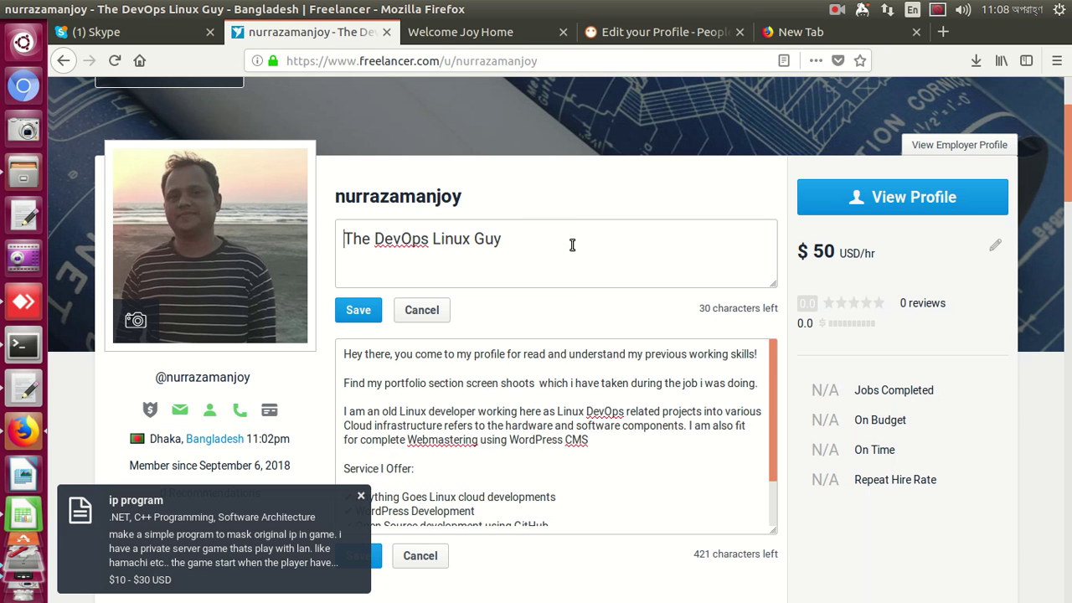
triple_click(572, 243)
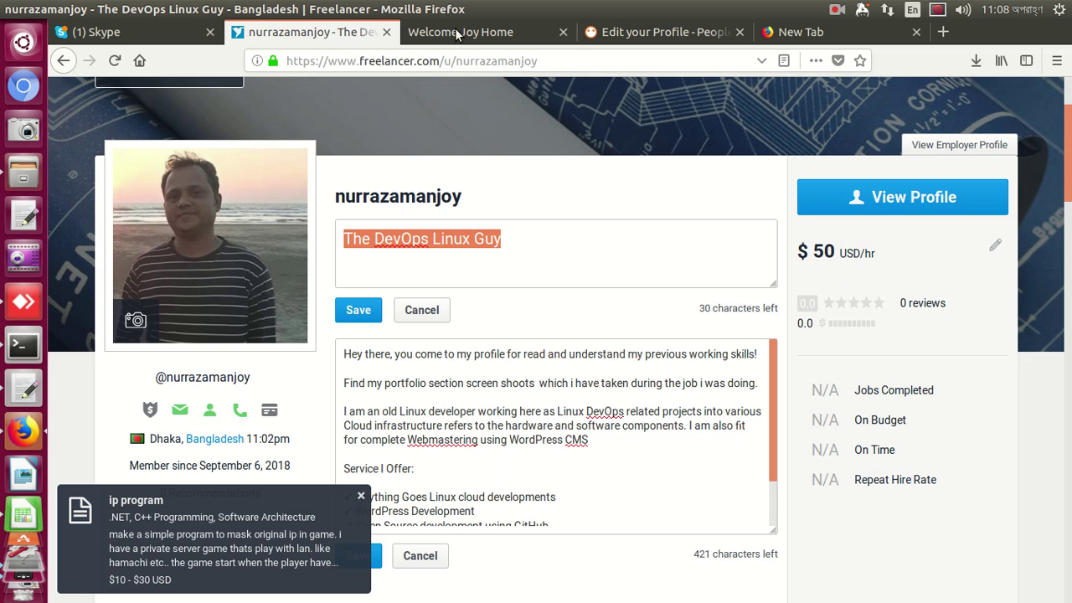
left_click(653, 32)
key("ctrl+v")
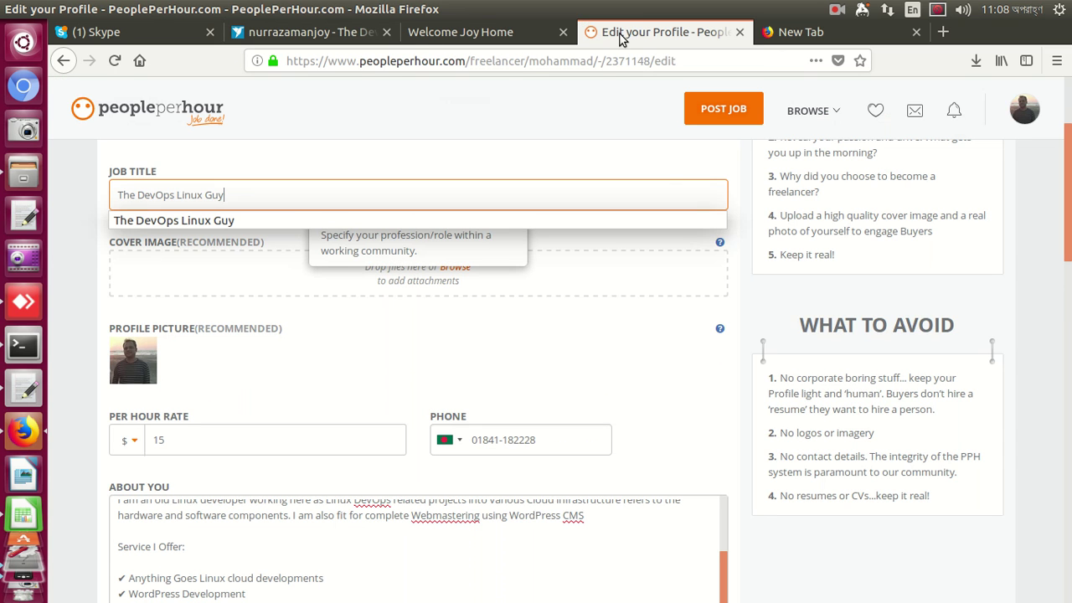
left_click(679, 416)
scroll(681, 418, "down", 10)
scroll(681, 416, "down", 7)
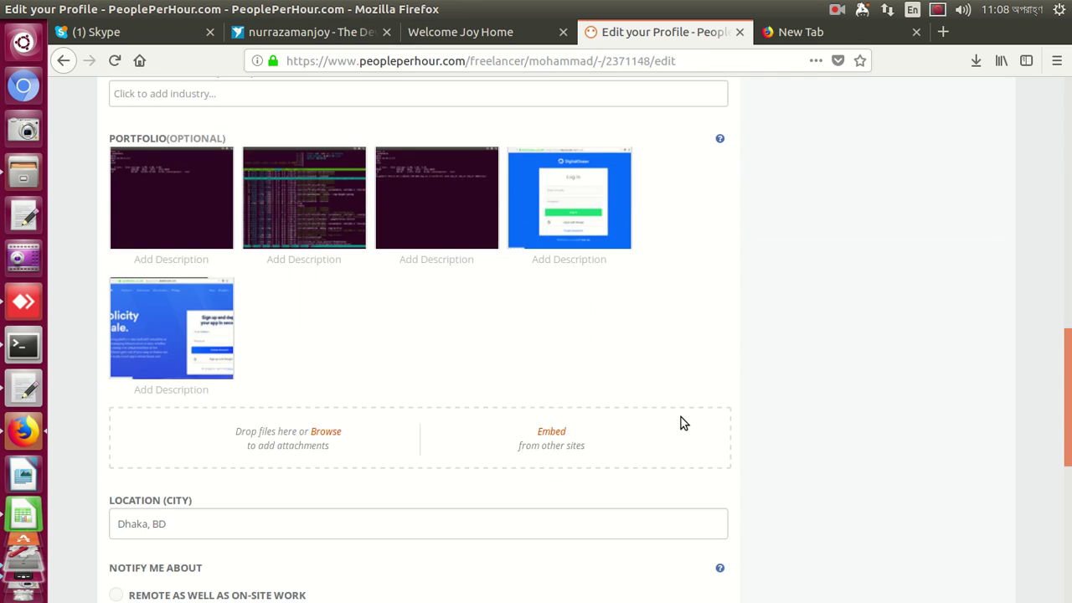
scroll(493, 457, "down", 4)
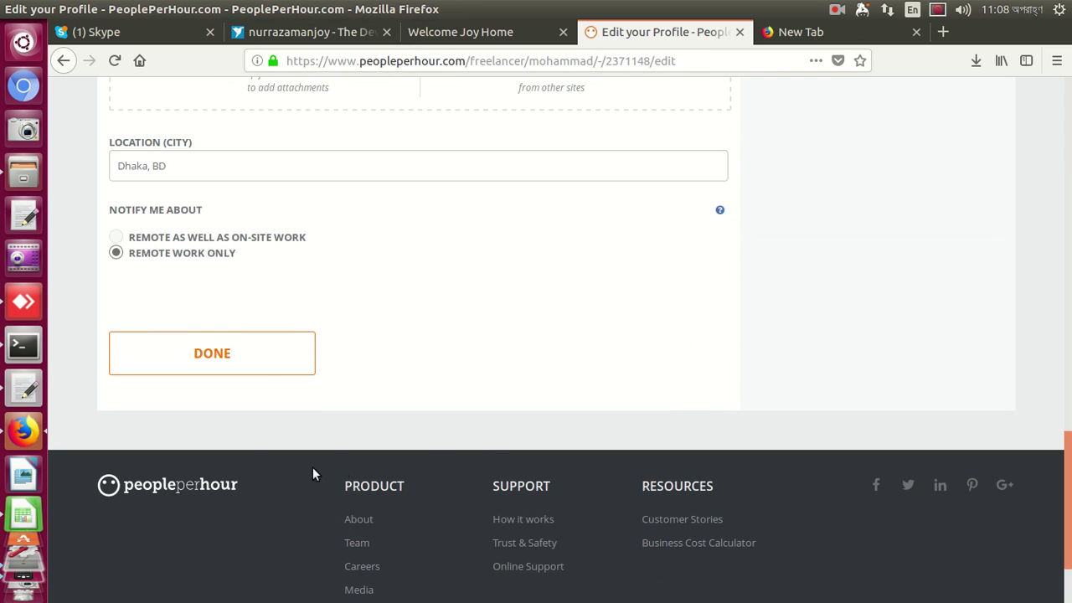
Submit the profile changes and skip sharing to reach the public PeoplePerHour profile
left_click(282, 360)
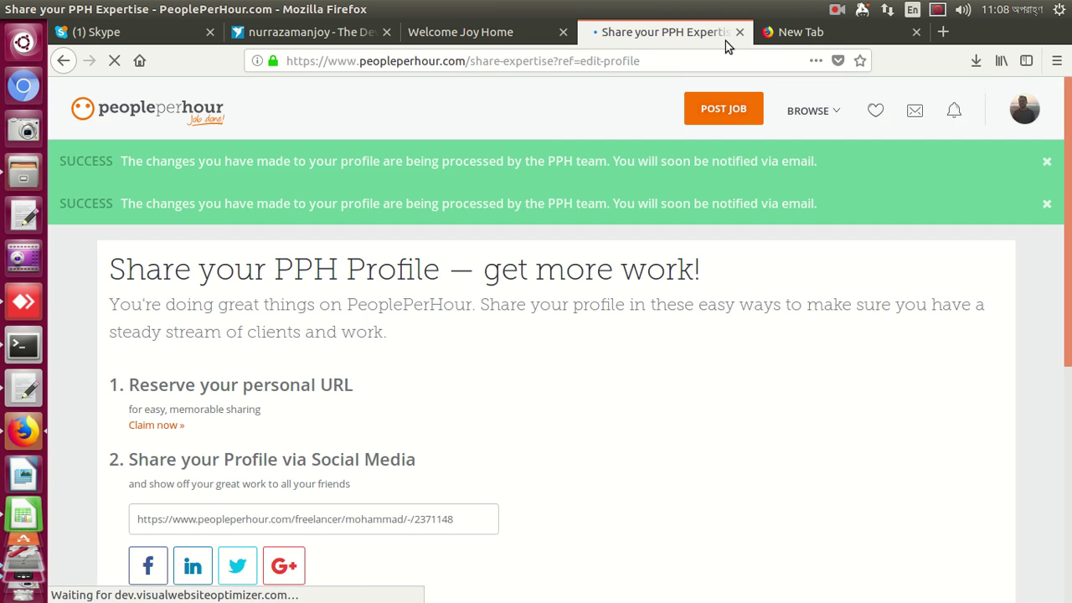
scroll(762, 201, "down", 2)
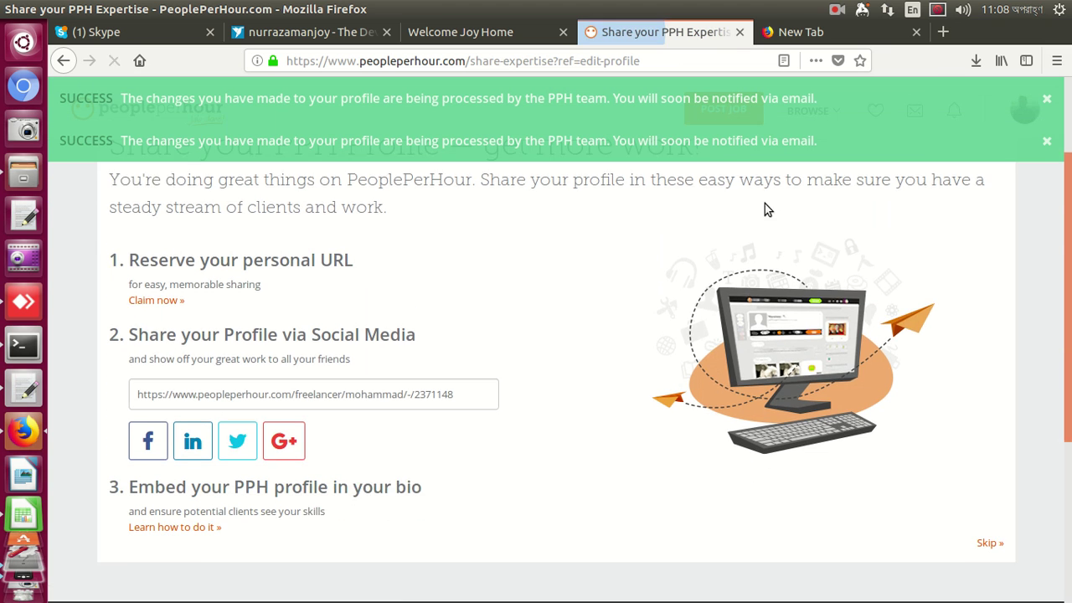
scroll(762, 205, "down", 5)
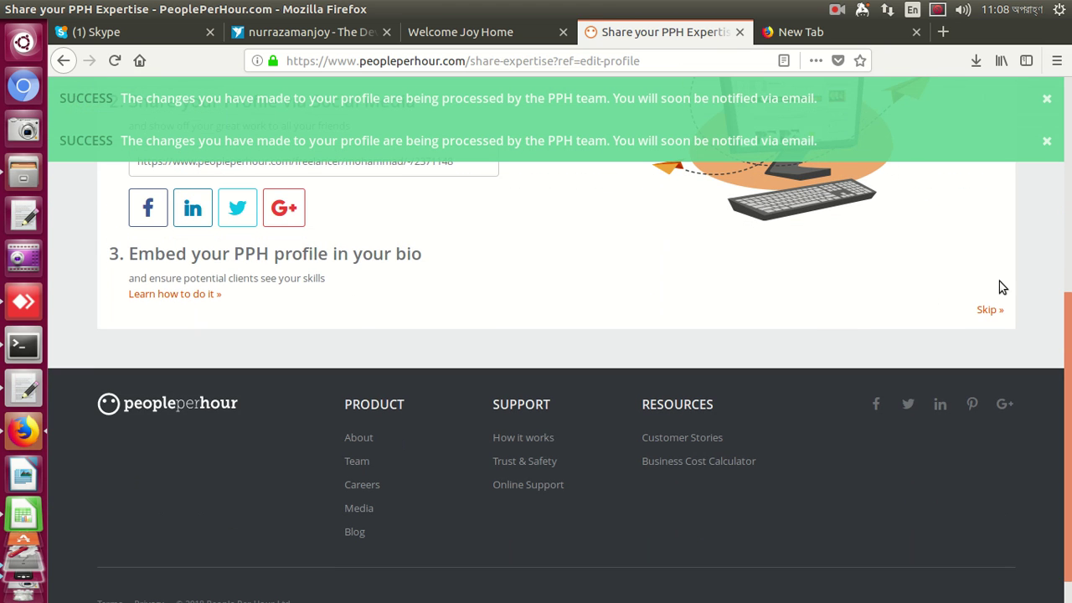
left_click(986, 310)
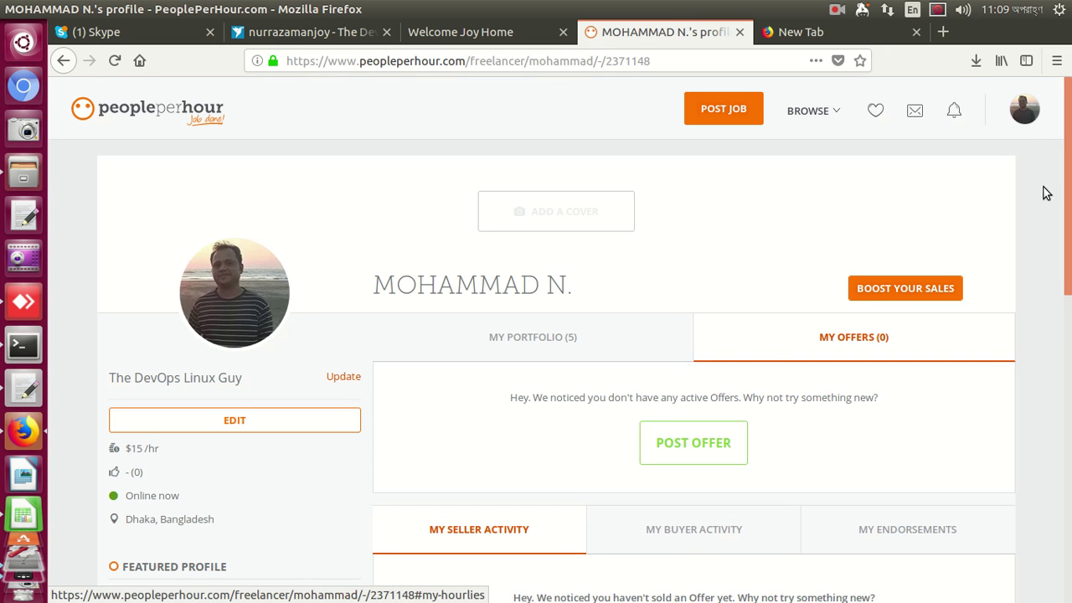
left_click(1021, 112)
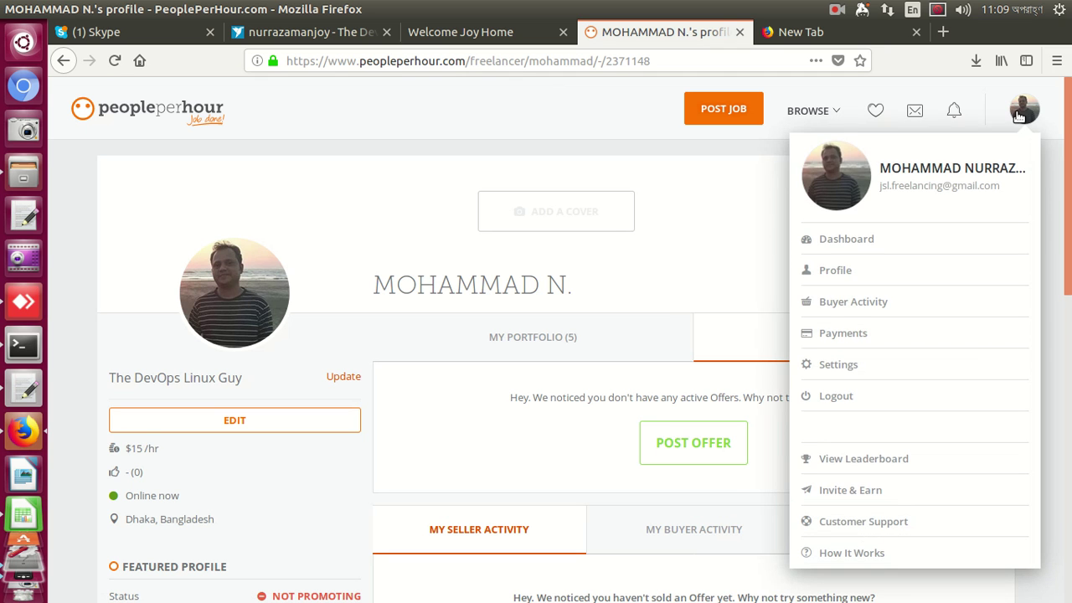
left_click(821, 112)
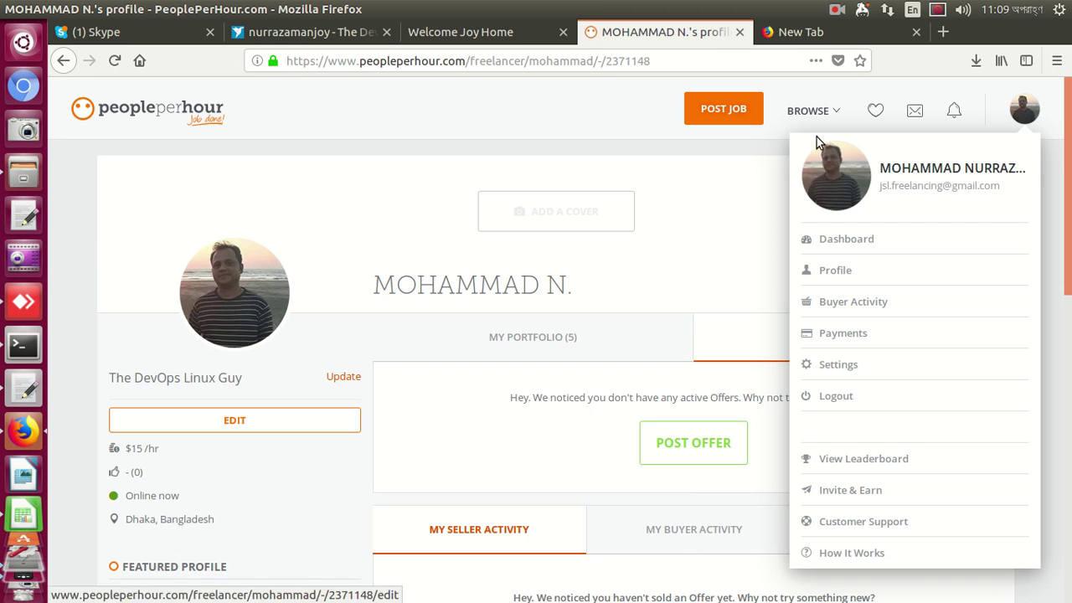
From Browse Jobs, open the LARGE WEB BUILD PROJECT job and start the seller application
mouse_move(813, 109)
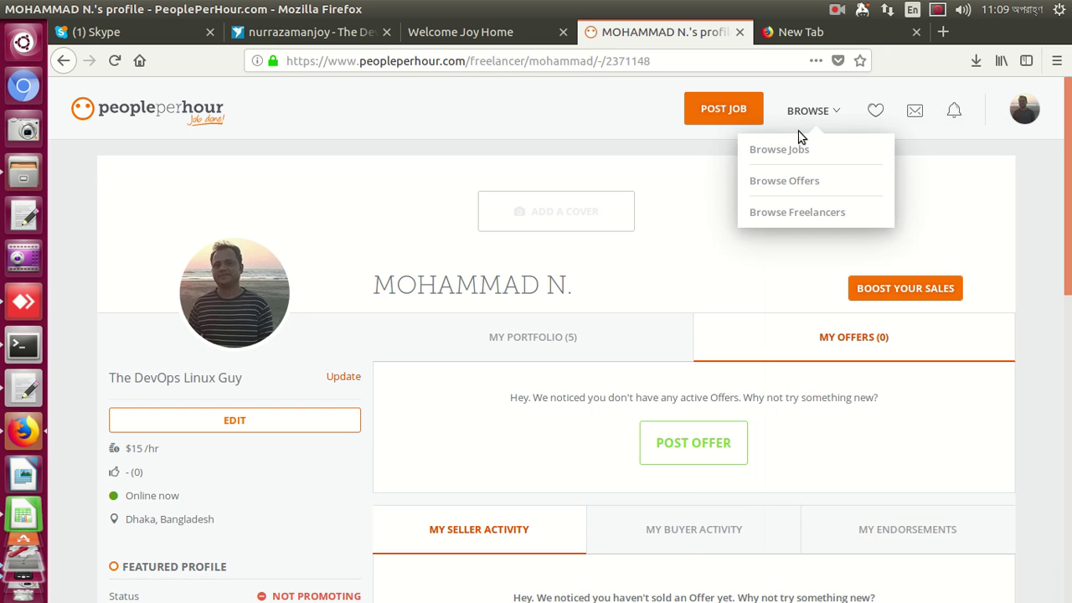
left_click(794, 149)
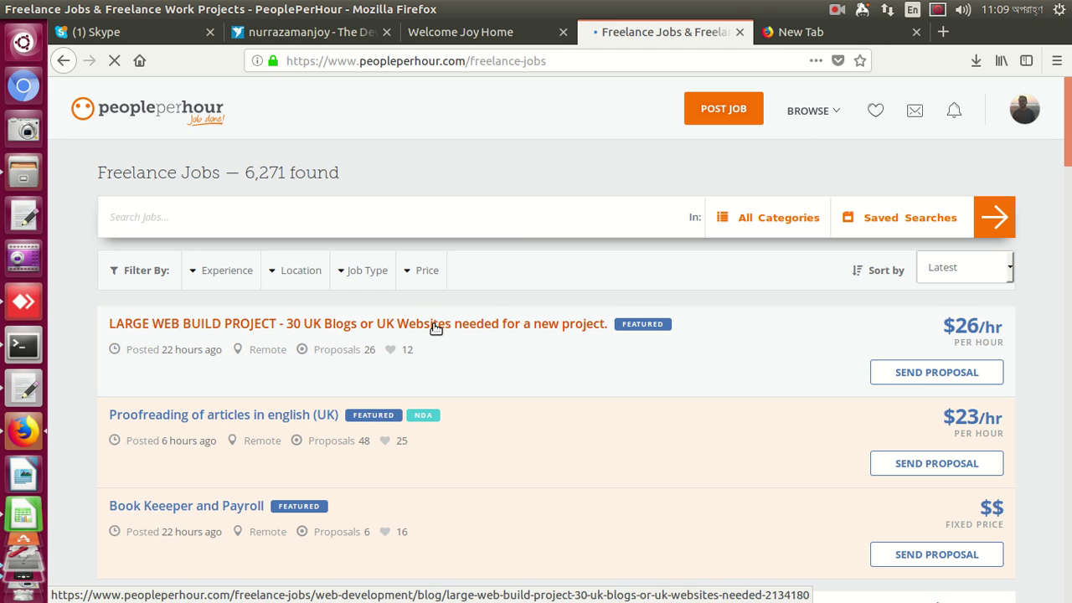
left_click(436, 326)
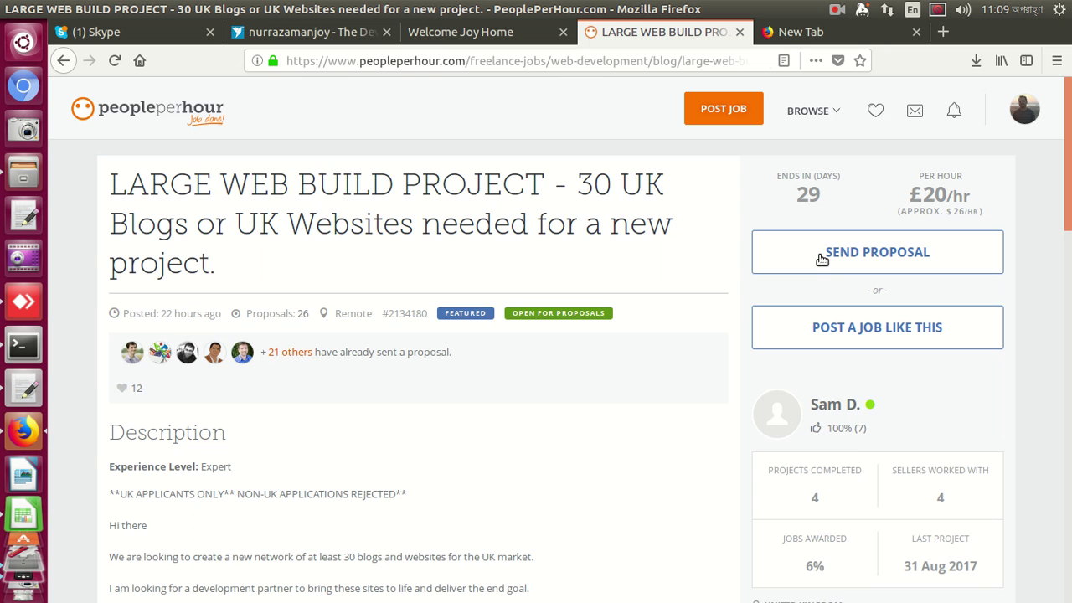
left_click(822, 260)
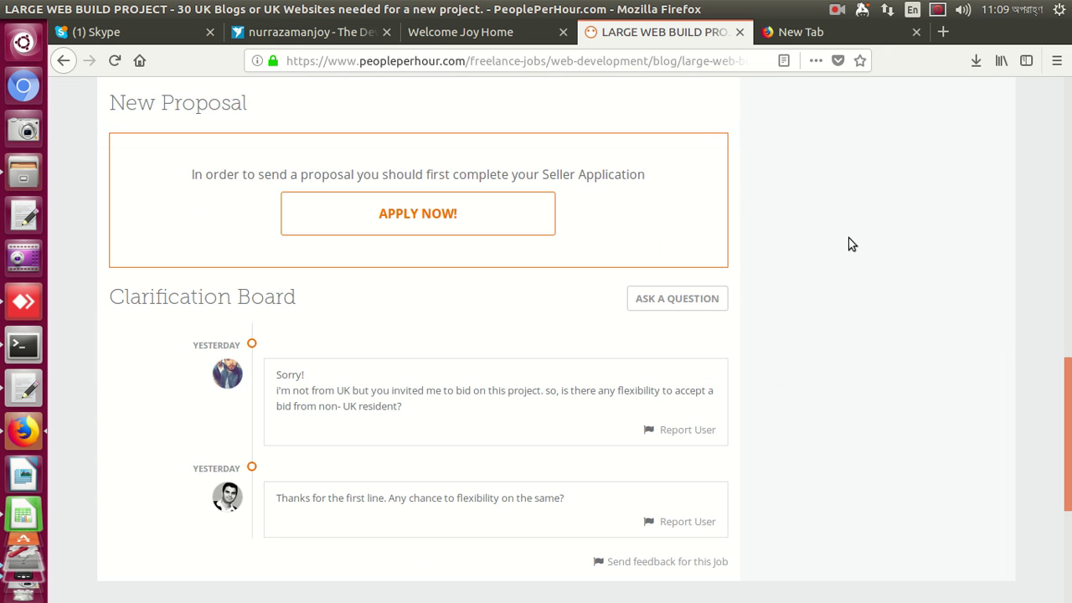
left_click(450, 213)
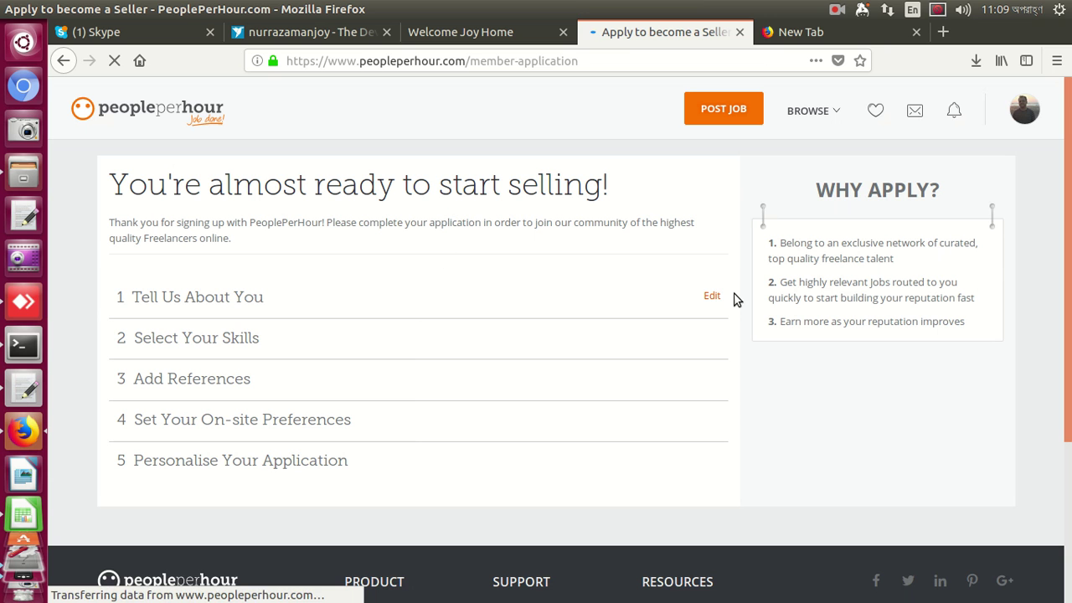
Expand Tell Us About You and enter 'The DevOps Linux Guy' as the job title
left_click(711, 296)
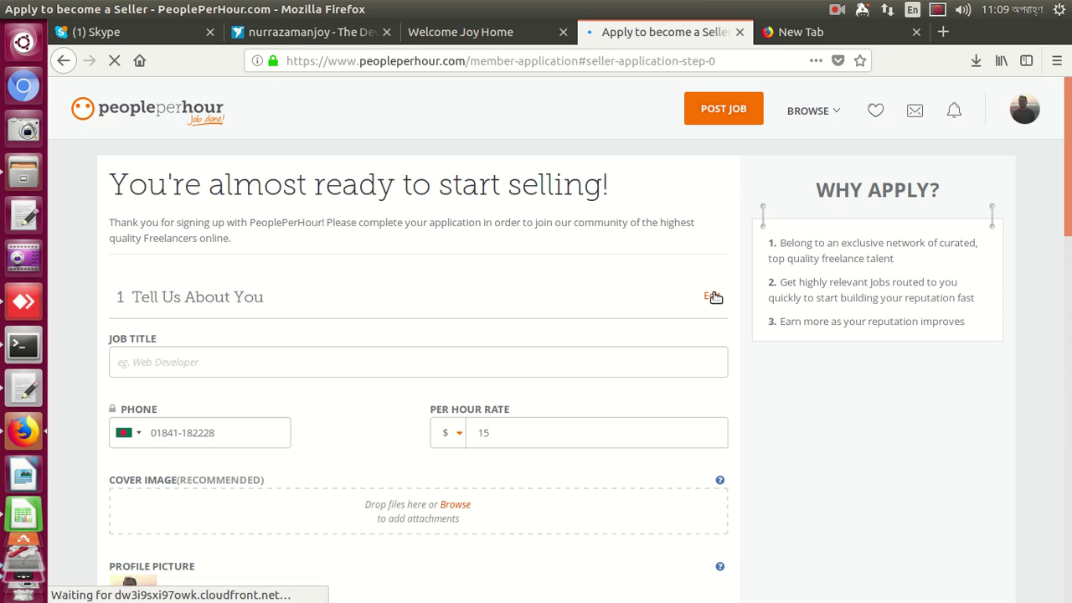
left_click(647, 350)
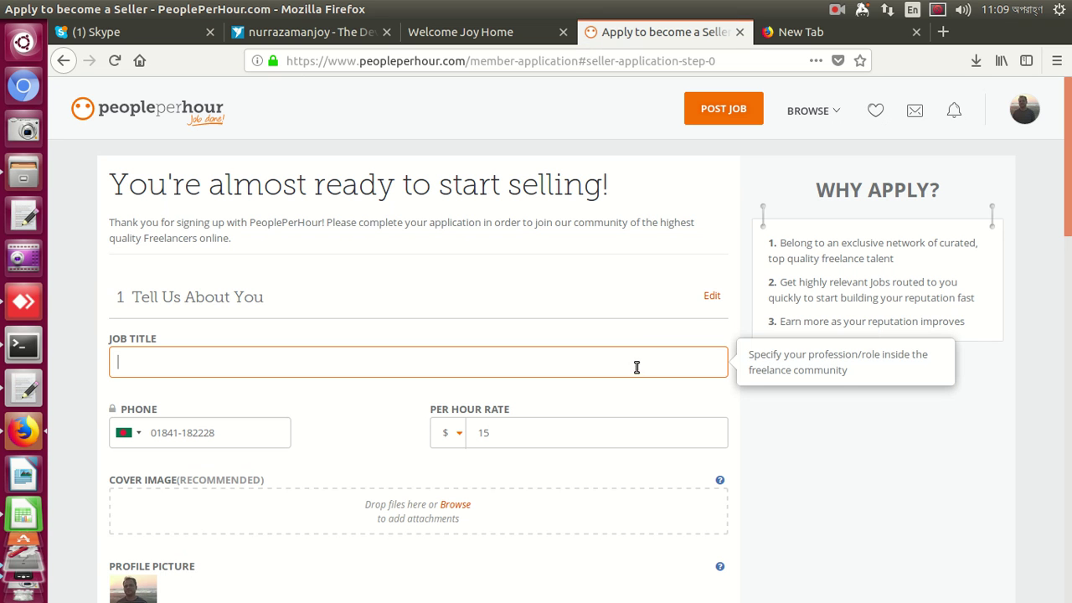
type("The DevOps Linux Guy")
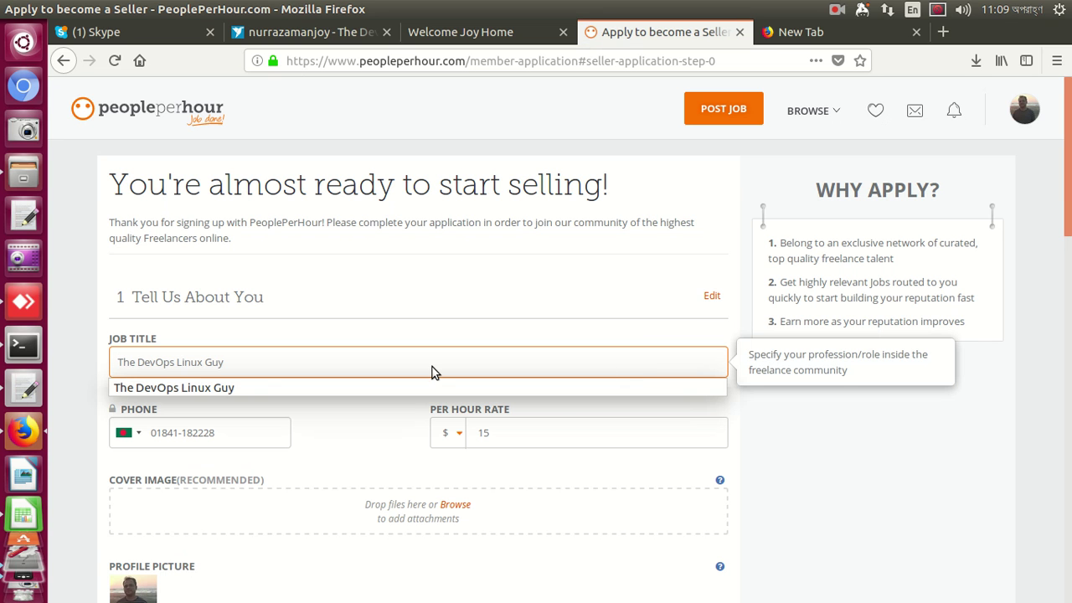
left_click(248, 386)
left_click(252, 390)
scroll(252, 392, "down", 3)
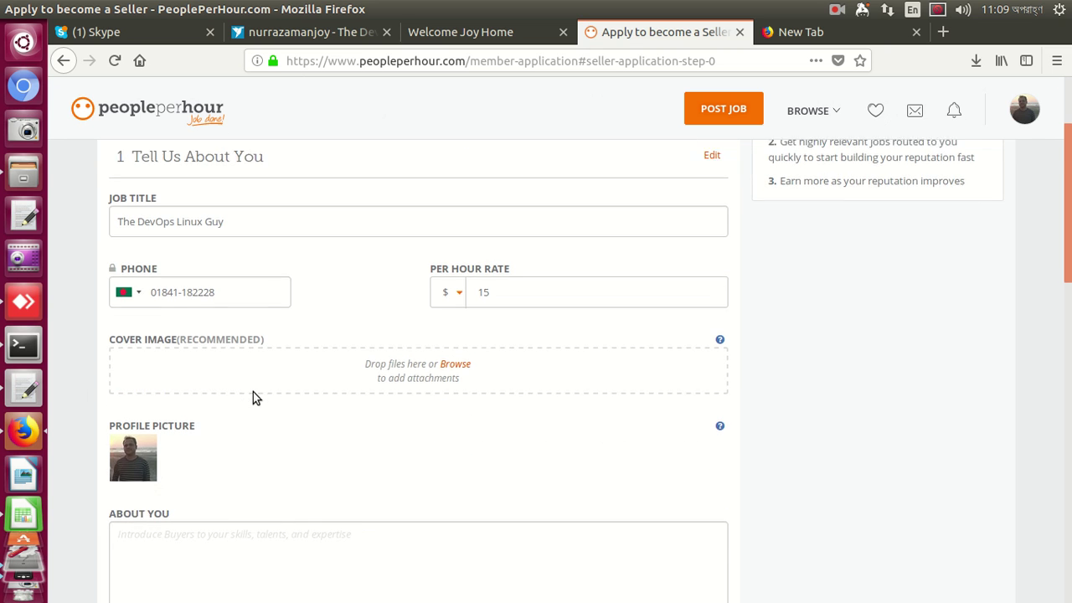
scroll(254, 394, "down", 3)
scroll(255, 392, "down", 2)
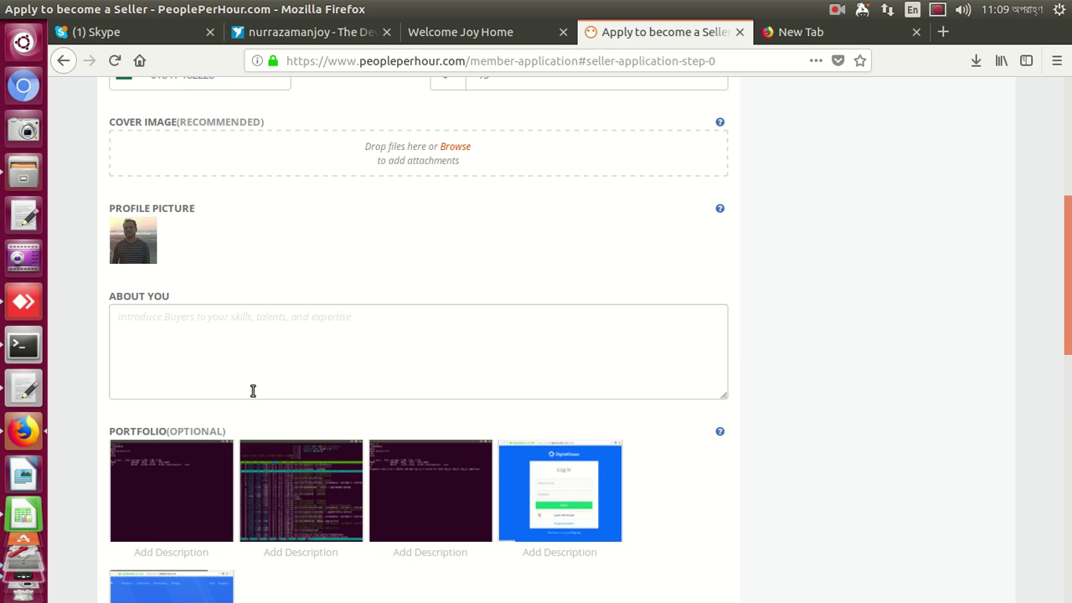
left_click(259, 334)
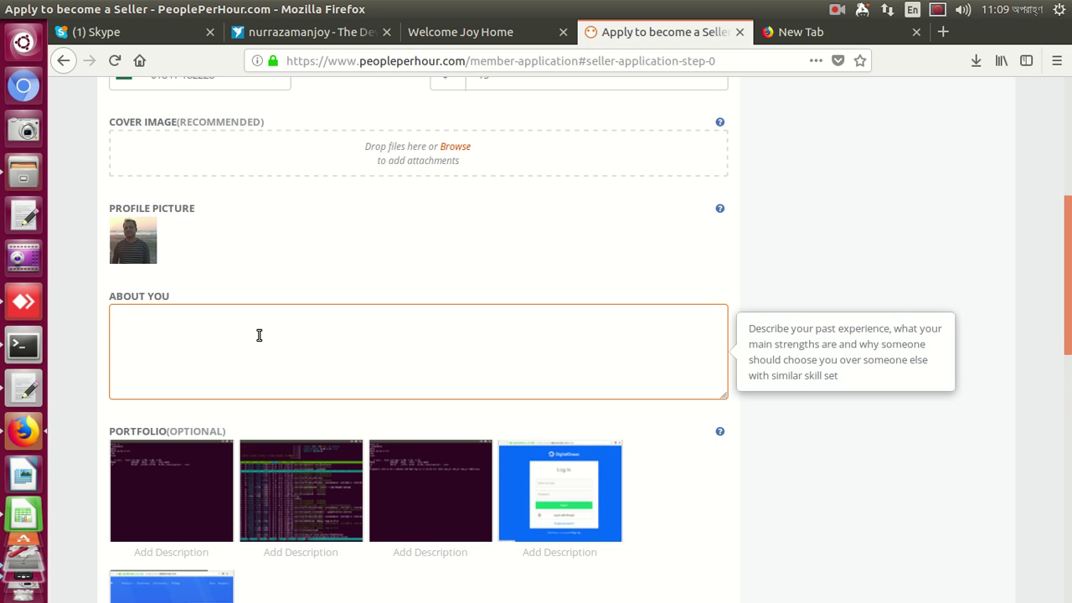
left_click(460, 147)
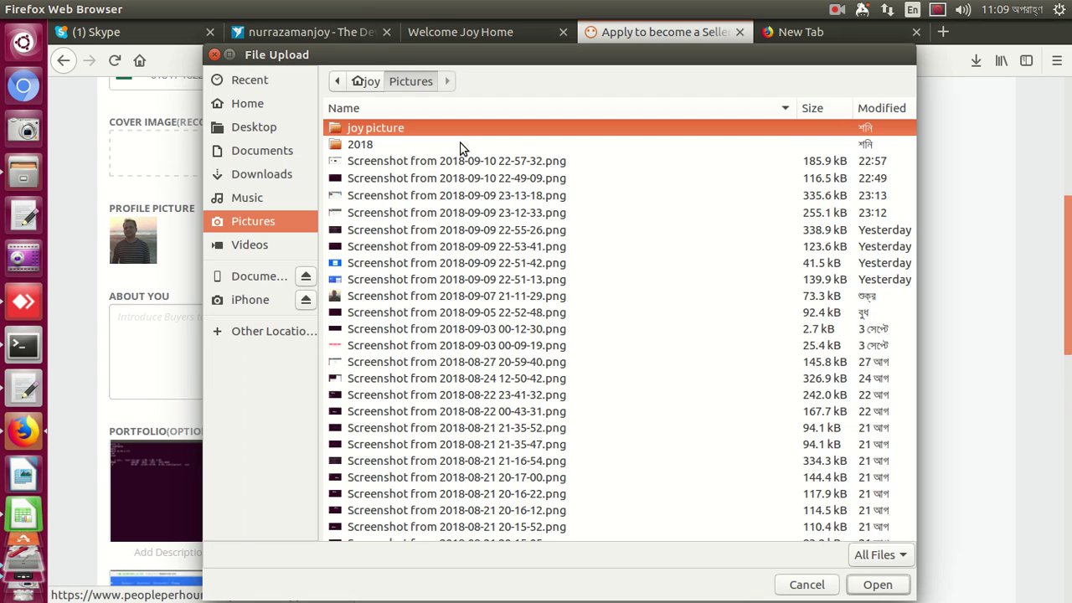
left_click(411, 179)
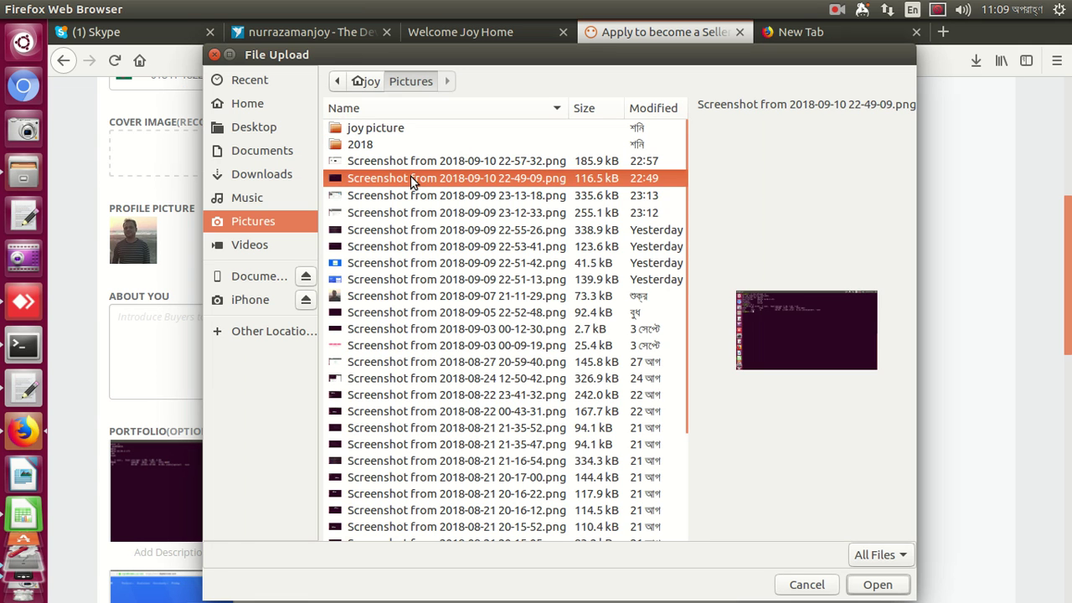
left_click(877, 585)
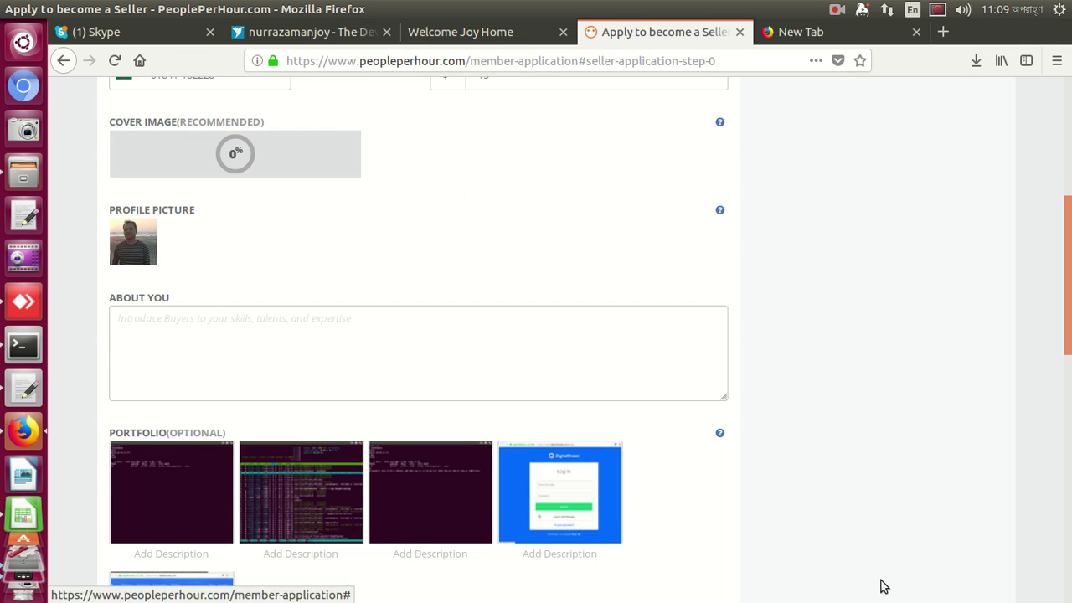
Copy the full about text from the Freelancer profile
left_click(479, 355)
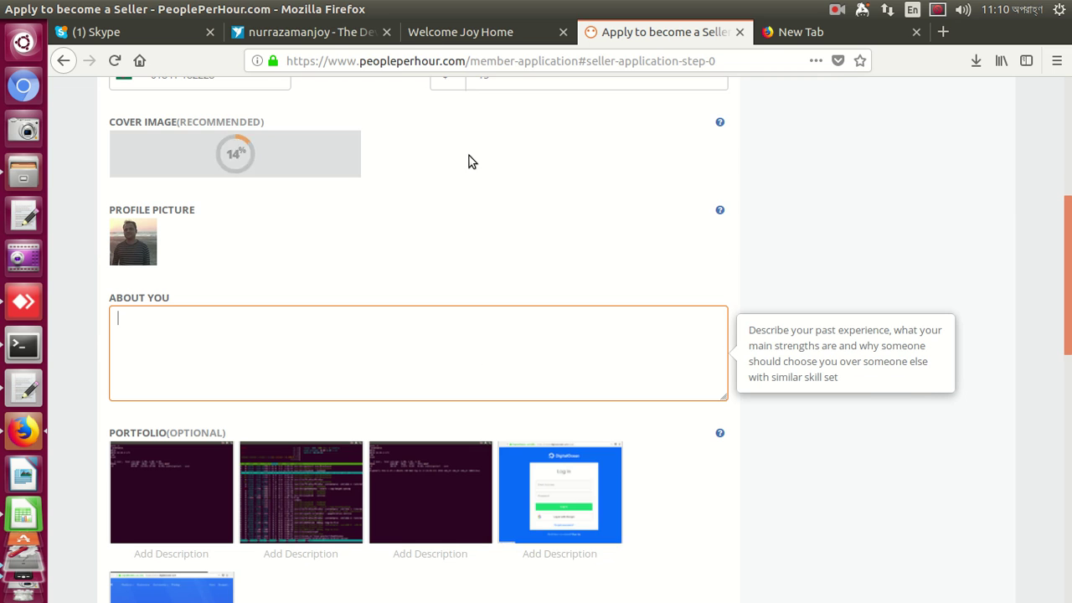
left_click(329, 38)
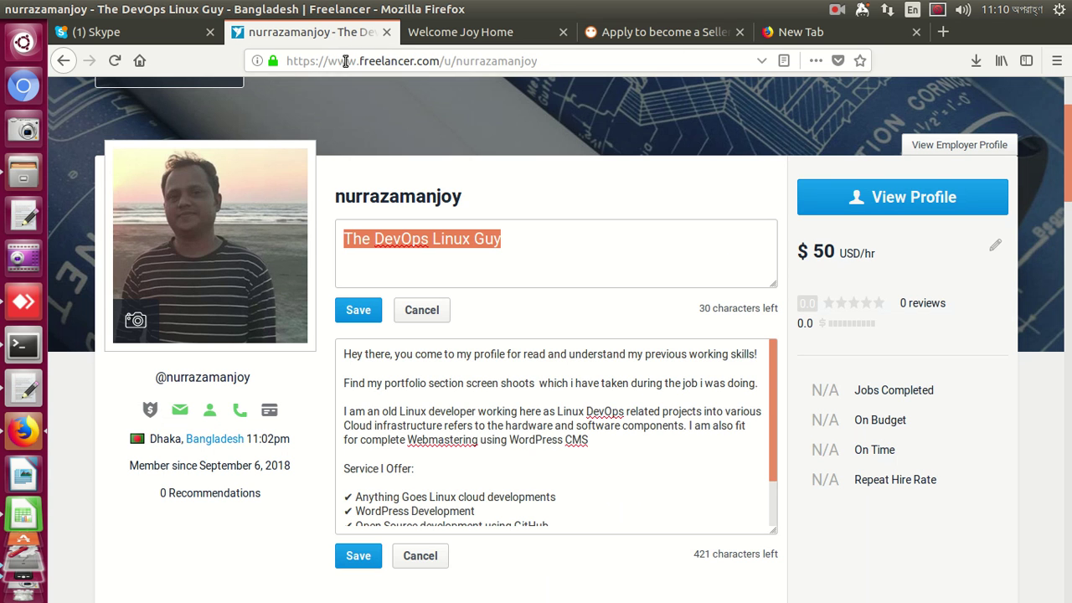
left_click(391, 397)
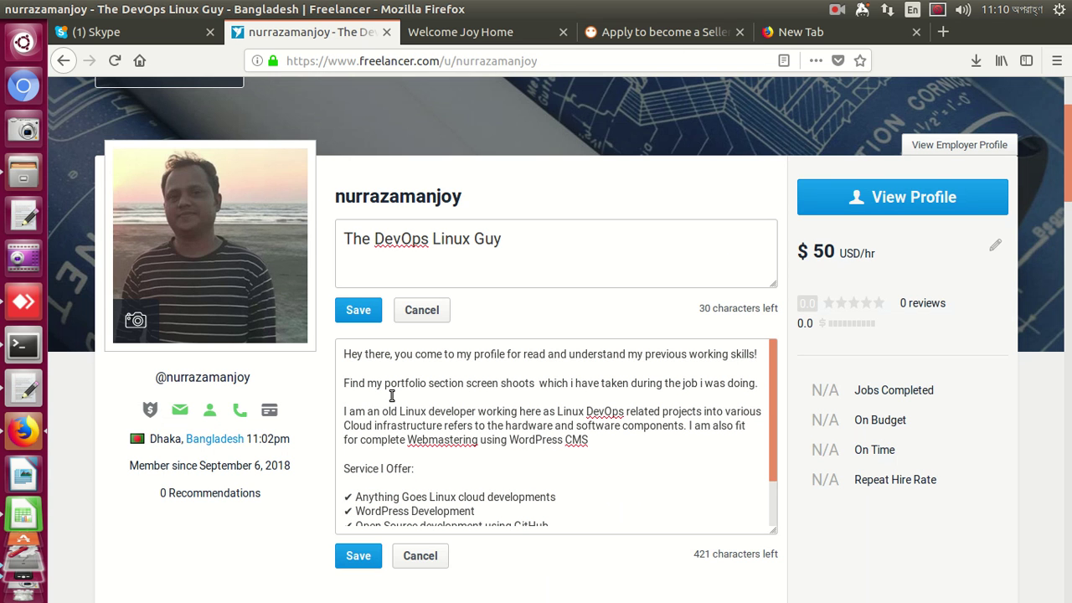
key("ctrl+a")
right_click(393, 413)
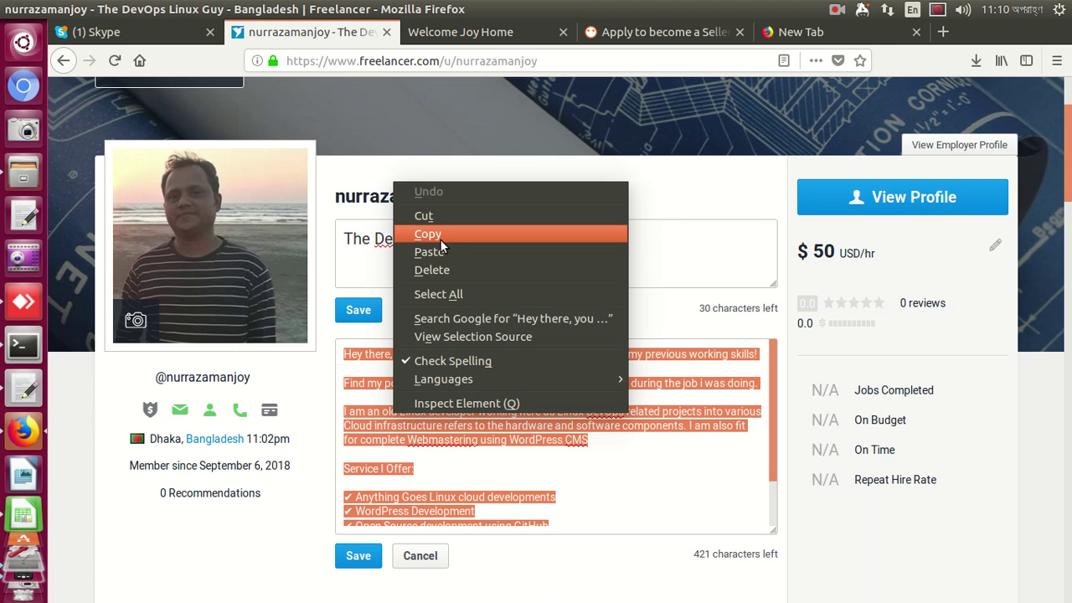
left_click(440, 237)
left_click(641, 33)
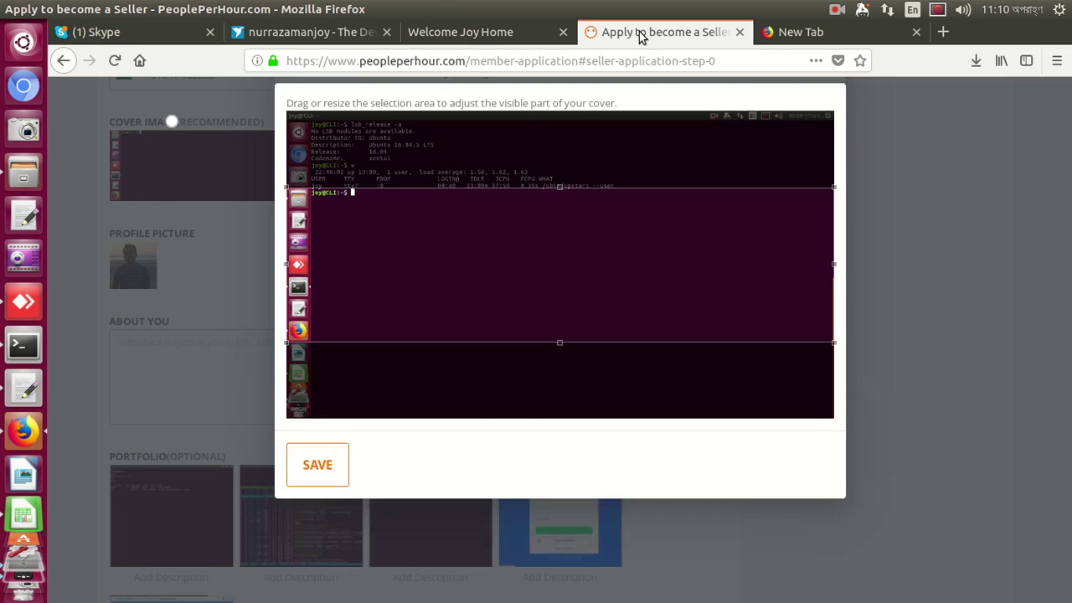
Crop the cover image to its top, save it, and paste the skills list into About You
left_click_drag(574, 338, 575, 247)
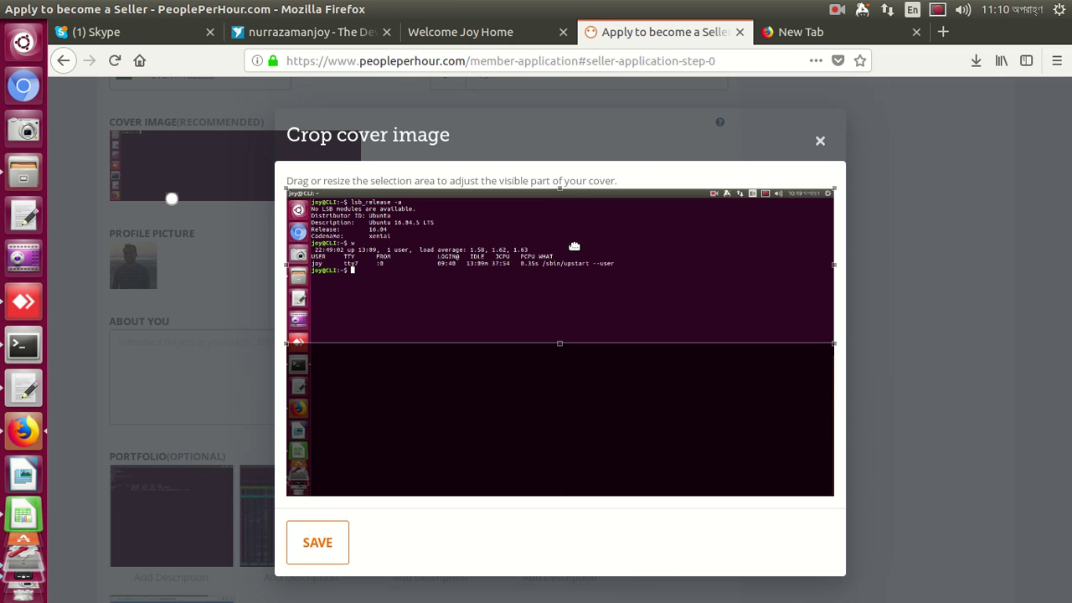
left_click(312, 557)
left_click(337, 395)
right_click(337, 395)
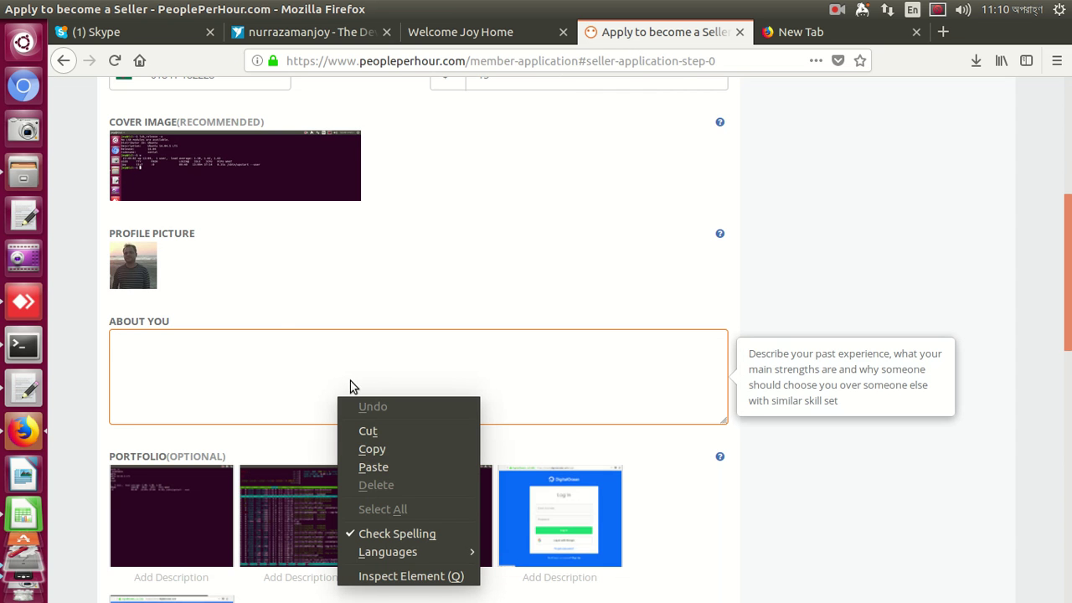
left_click(373, 463)
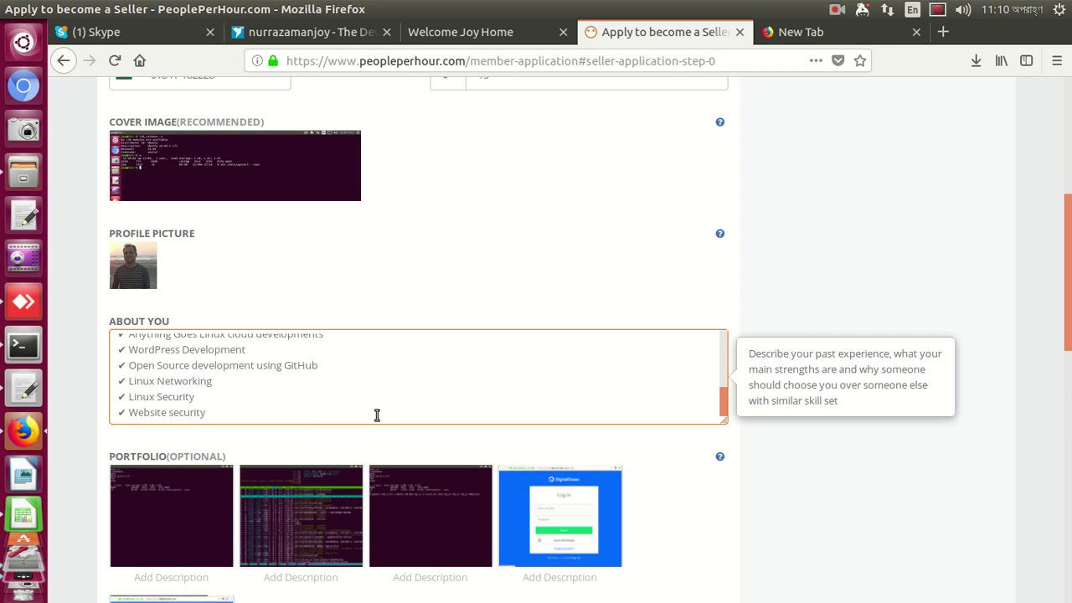
scroll(376, 414, "down", 2)
scroll(375, 419, "down", 5)
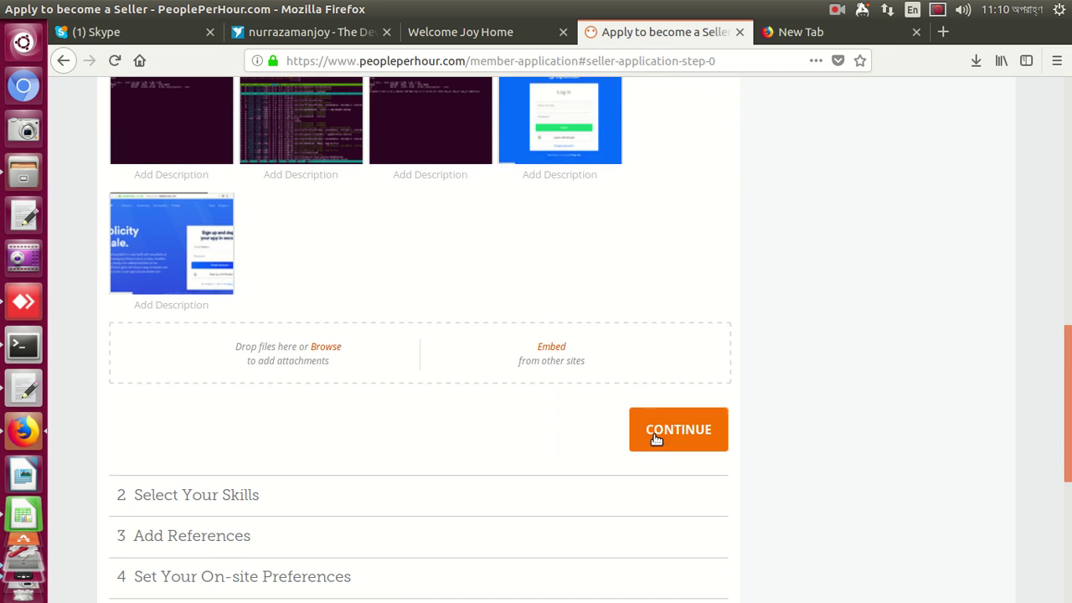
Continue past the first application step and briefly check the Freelancer profile
left_click(678, 425)
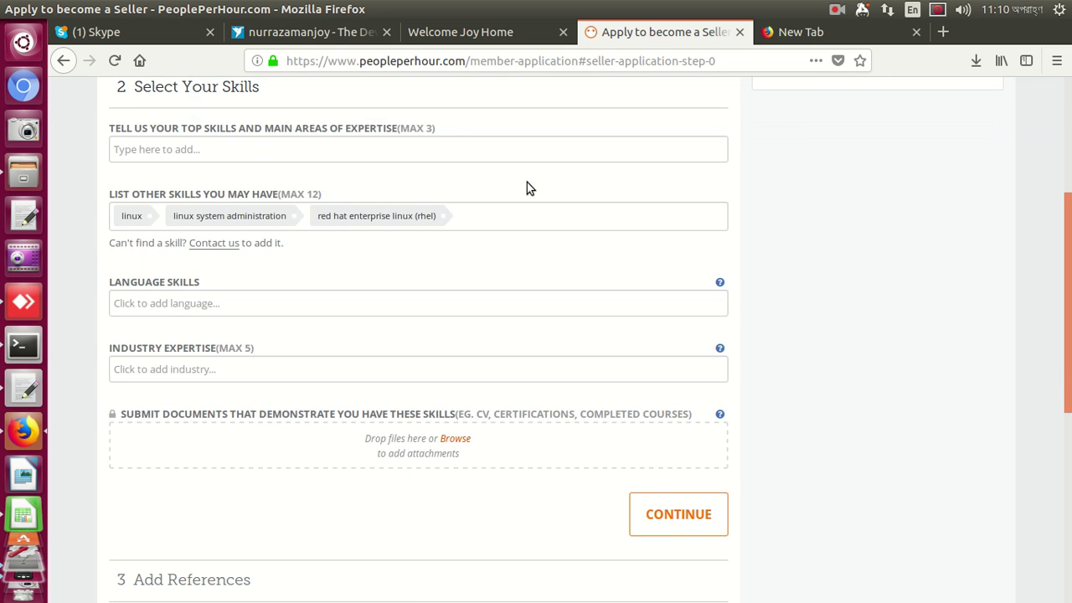
left_click(314, 33)
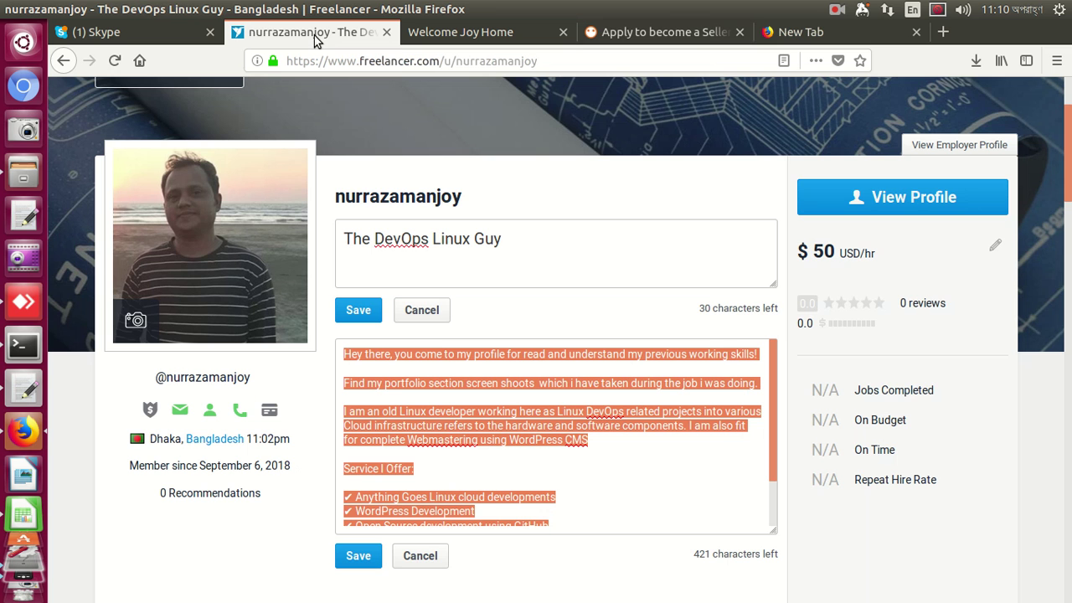
left_click(361, 64)
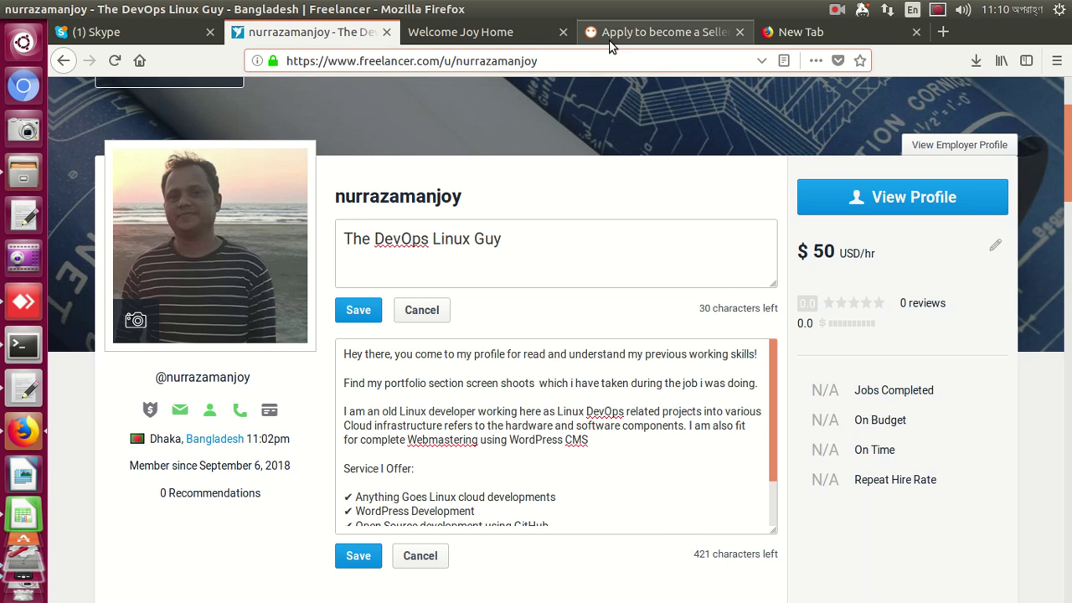
left_click(611, 38)
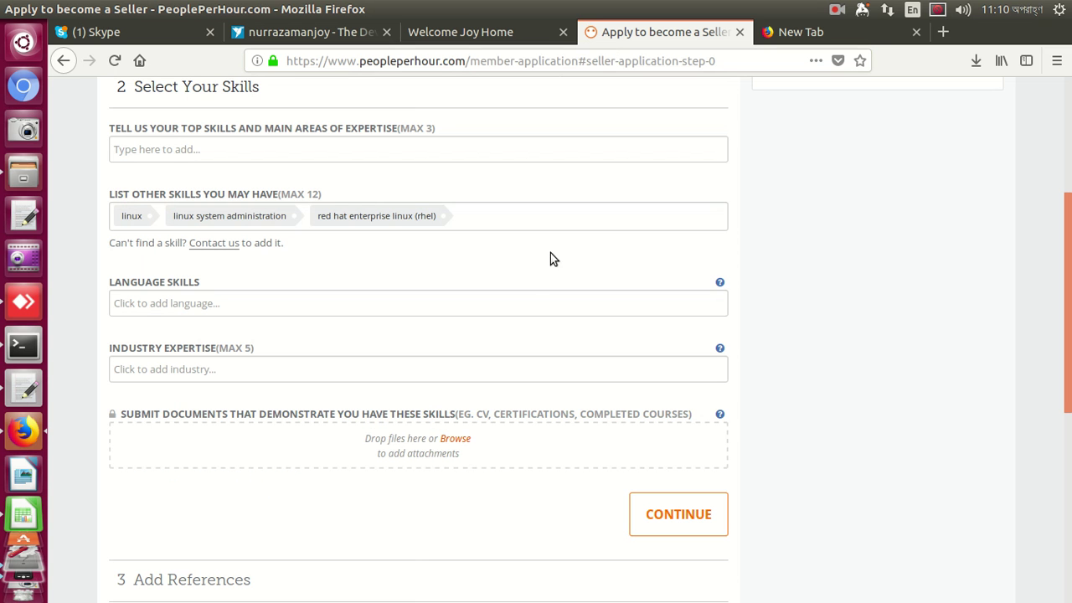
Add English under Language Skills in the Select Your Skills step
left_click(525, 301)
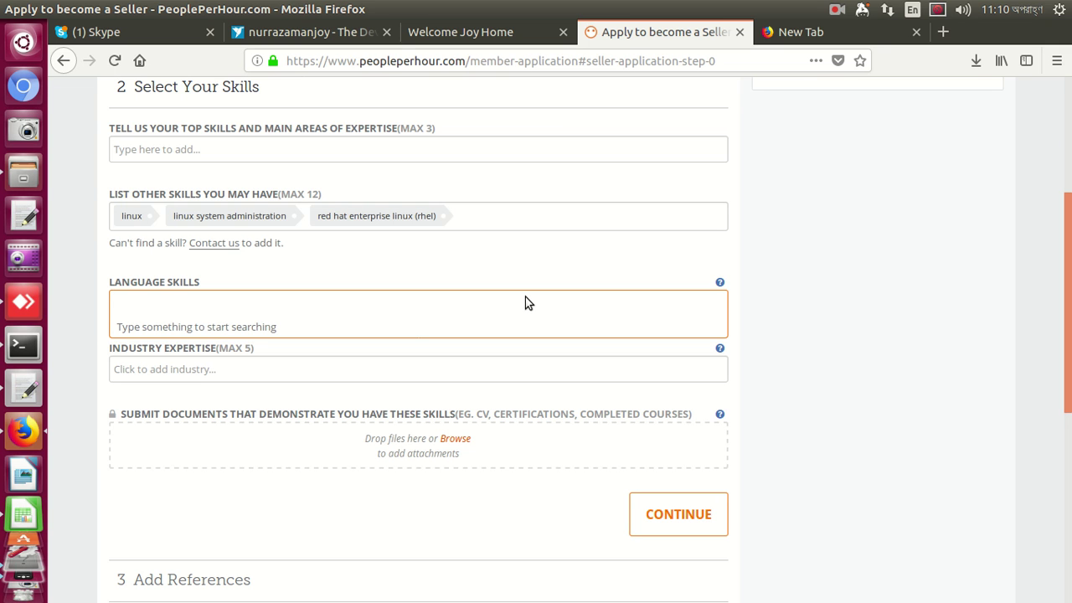
type("English")
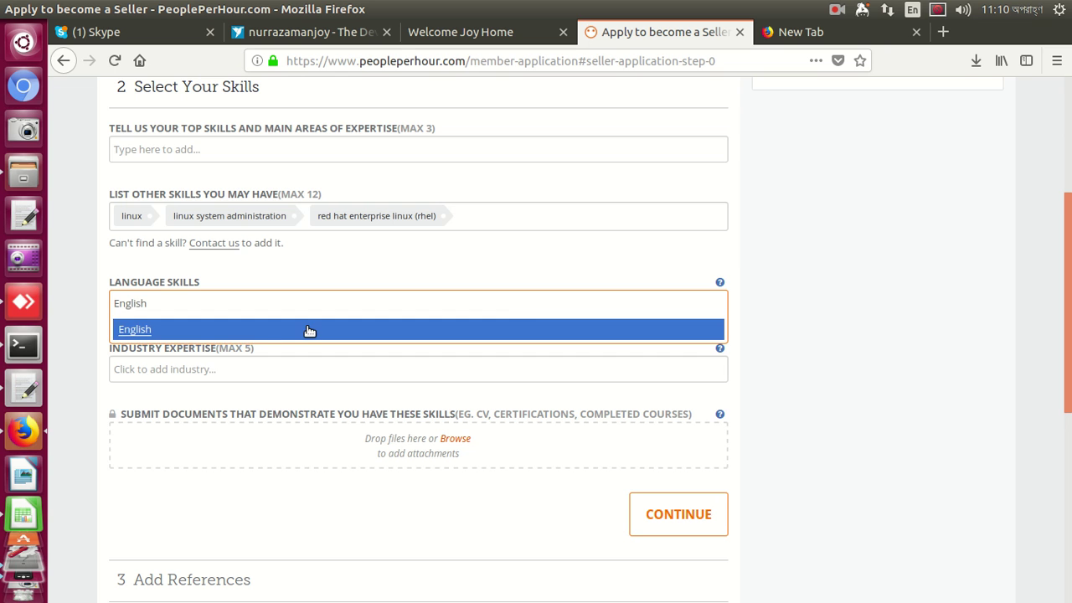
left_click(265, 329)
left_click(283, 372)
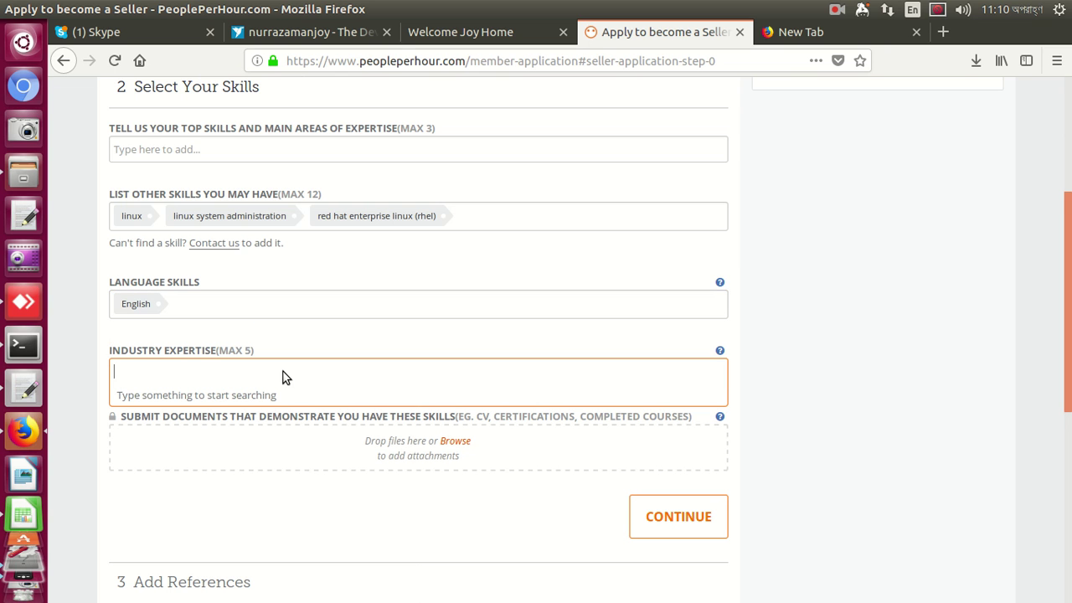
left_click(452, 442)
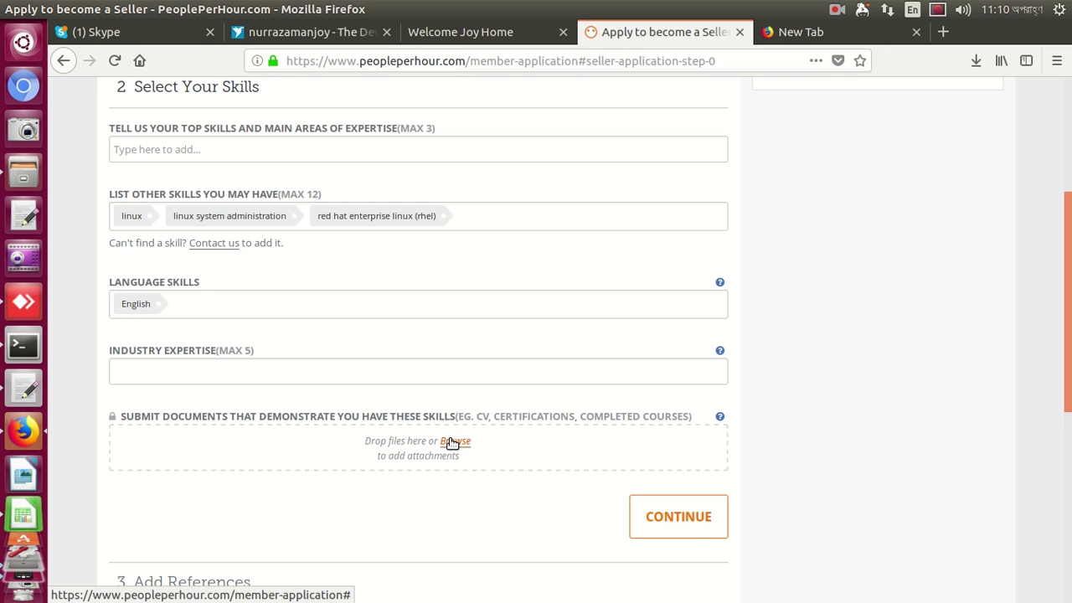
left_click(453, 443)
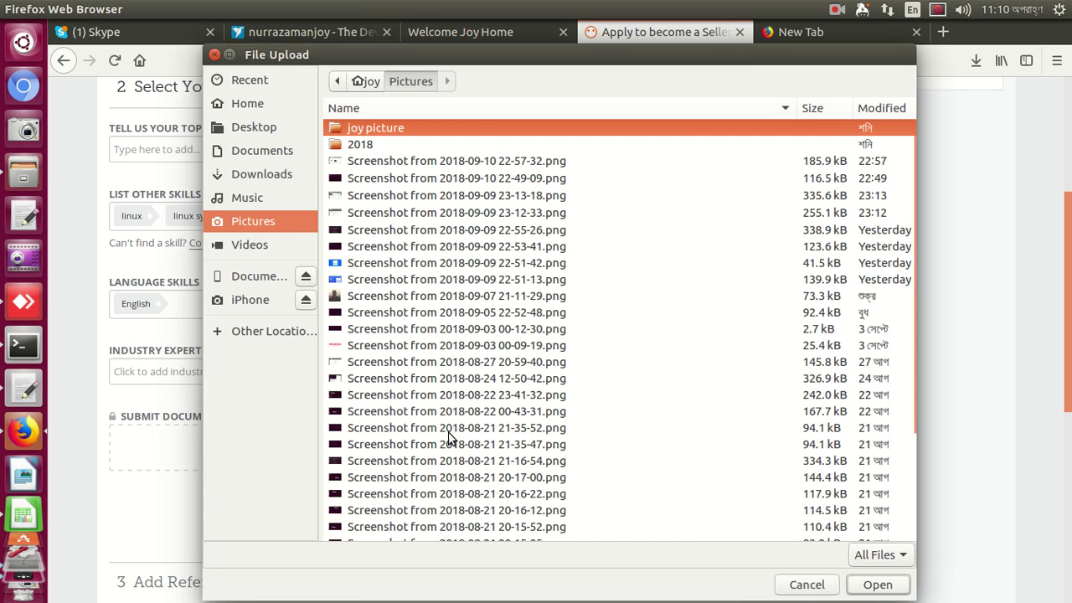
left_click(382, 261)
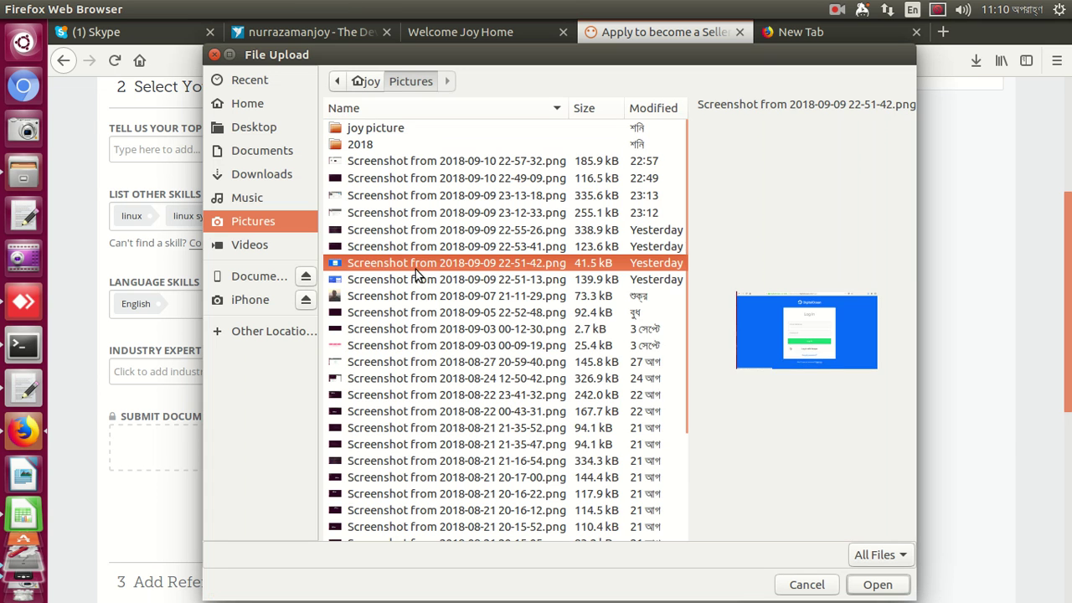
left_click(878, 584)
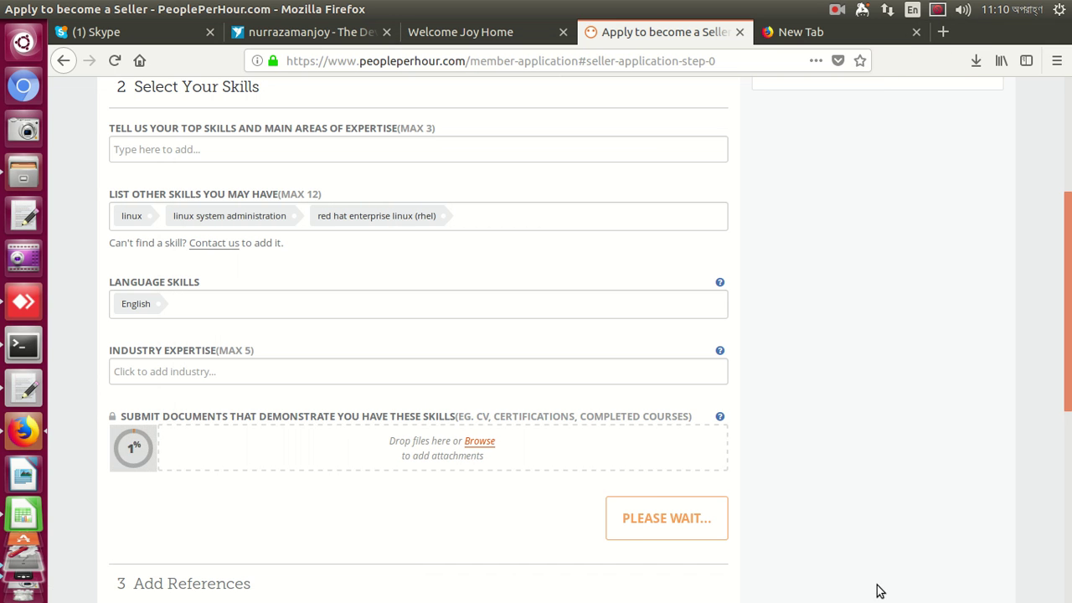
scroll(765, 541, "down", 4)
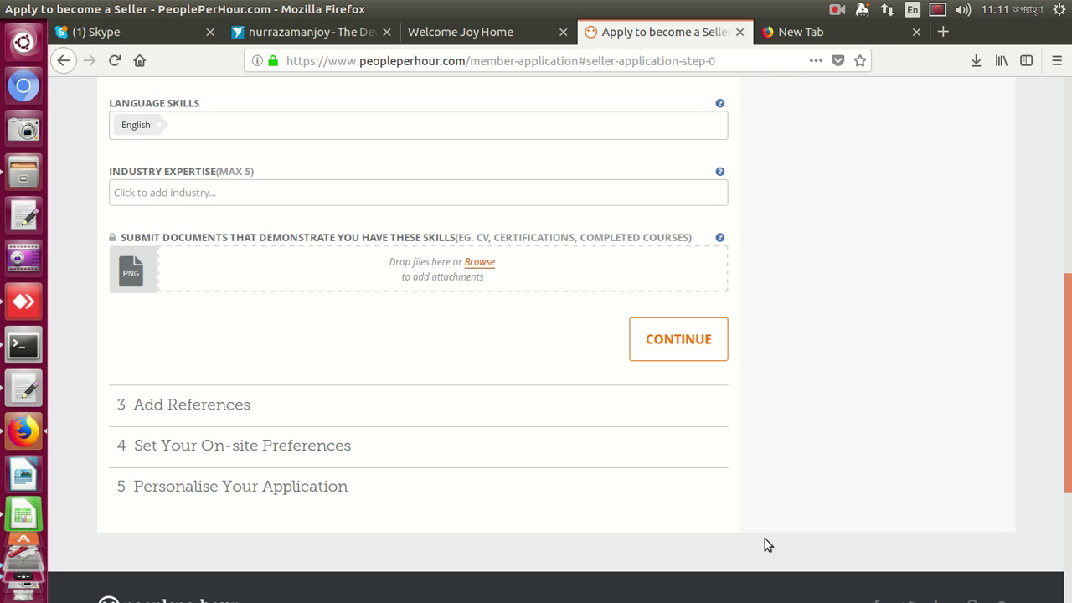
Add linux system and linux programming tools as top skills from the Linux suggestions
left_click(676, 341)
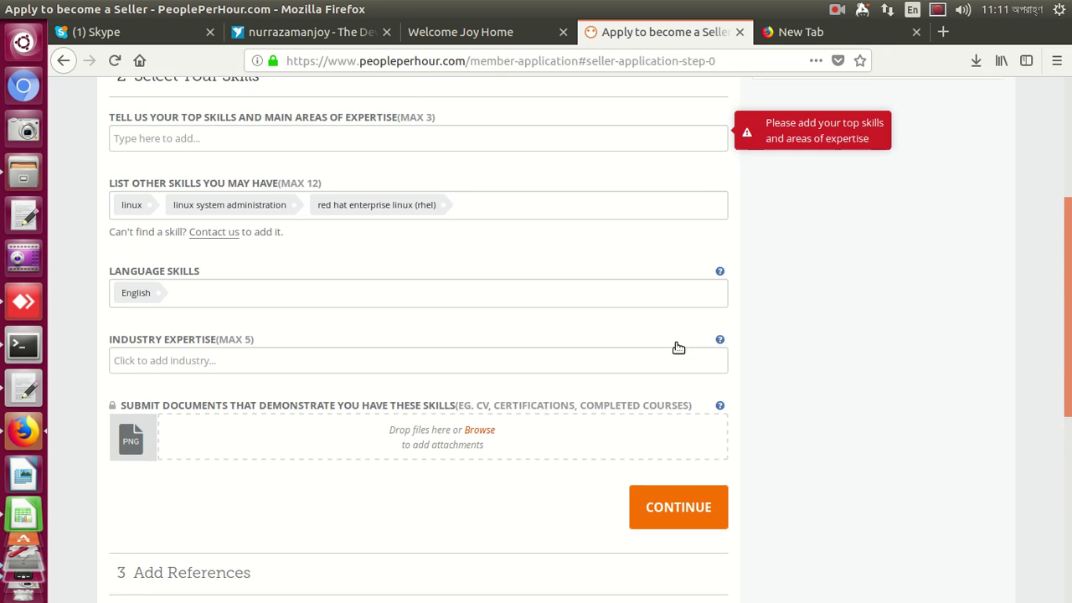
left_click(586, 212)
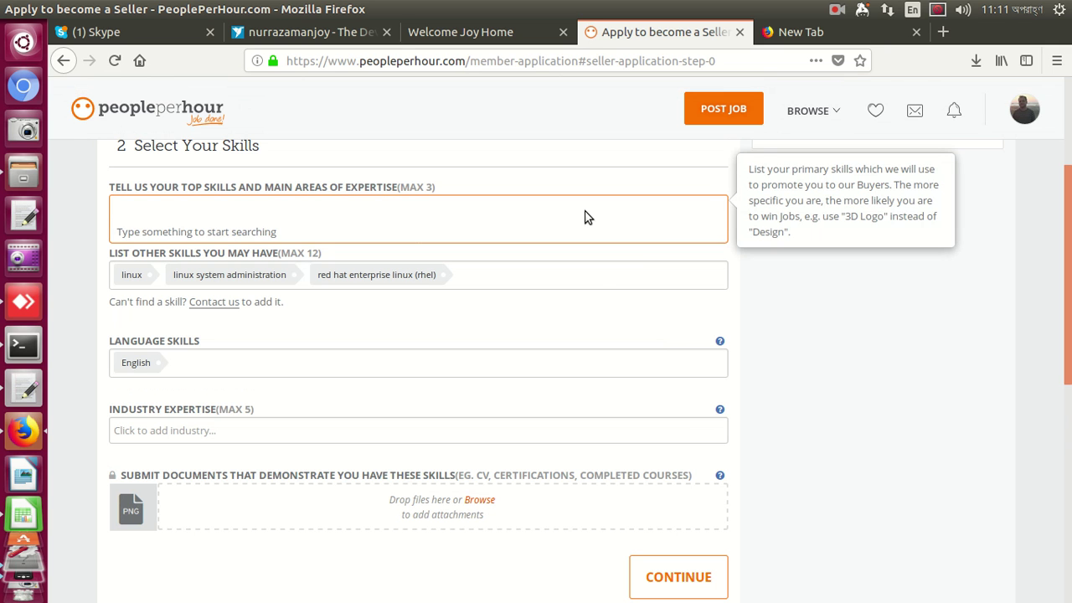
type("Linux")
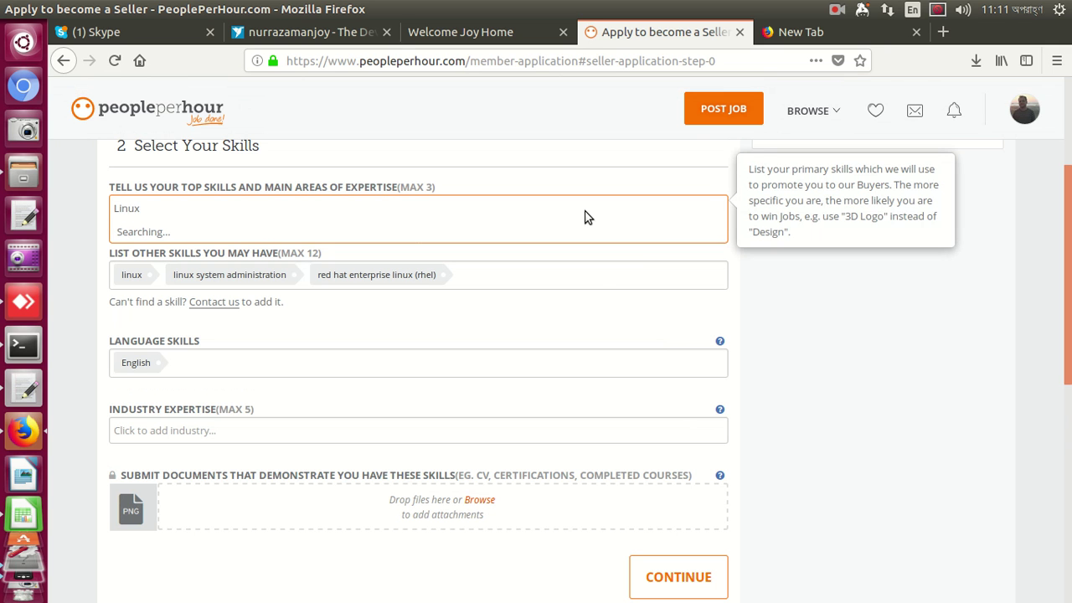
key("Return")
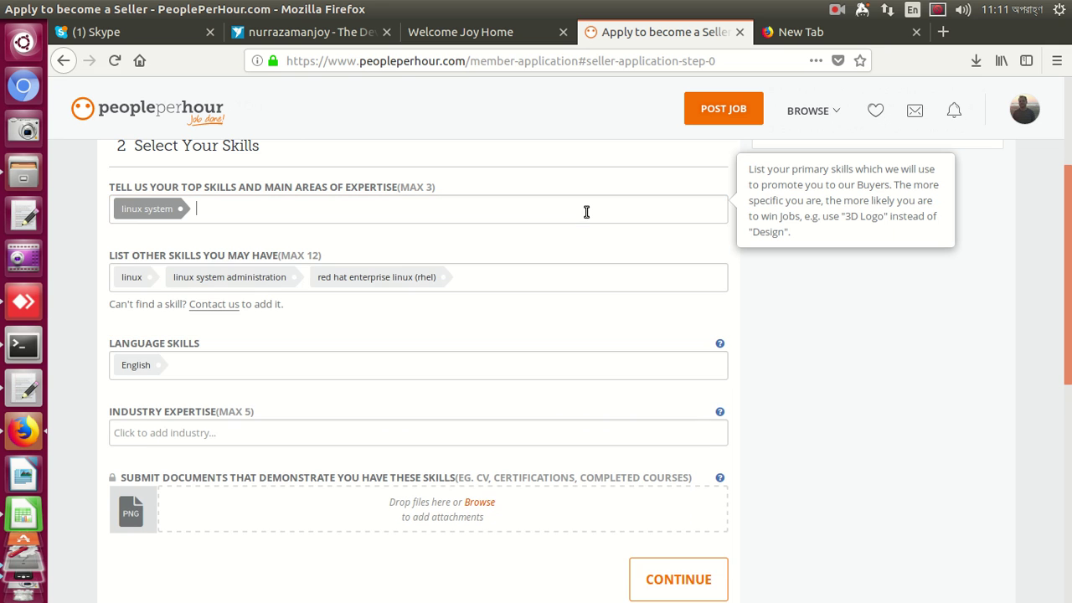
left_click(586, 212)
type("Linux")
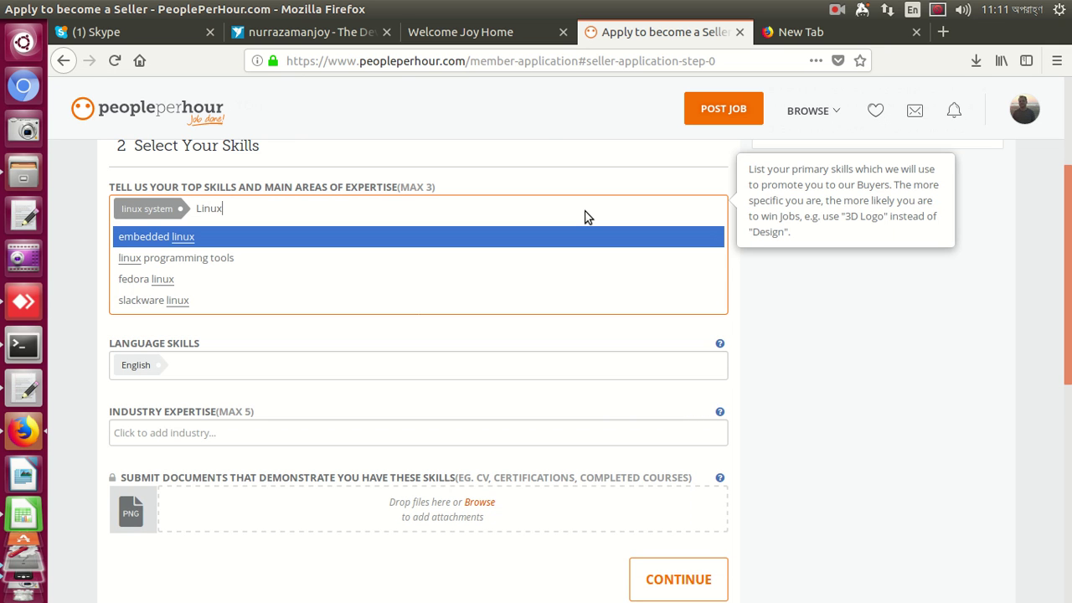
key("Down")
key("Return")
Add fedora linux as the third top skill and continue to Add References
type("Linux")
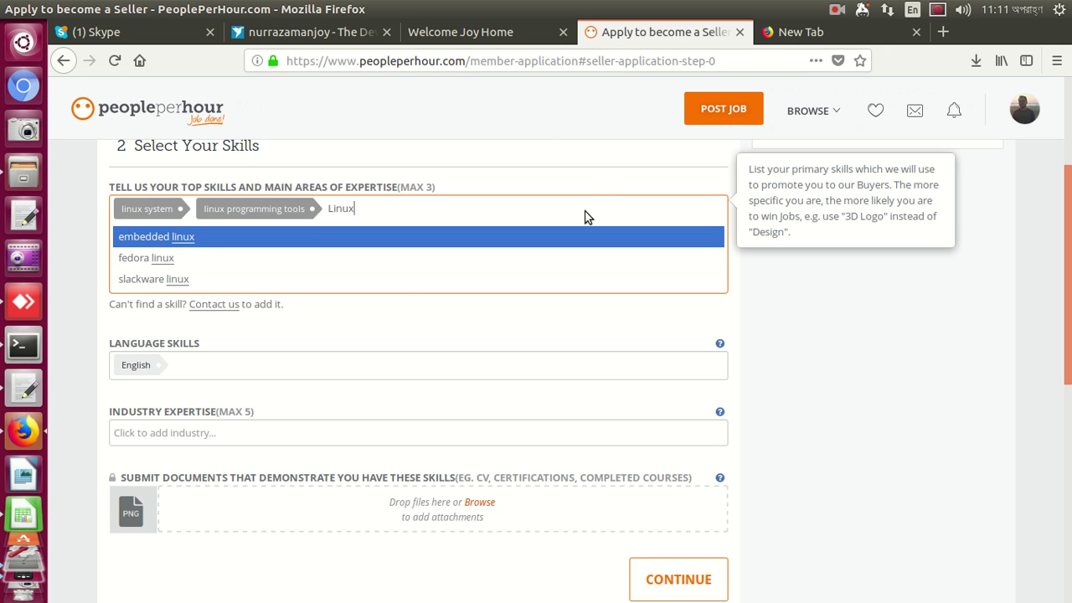
key("Down")
key("Return")
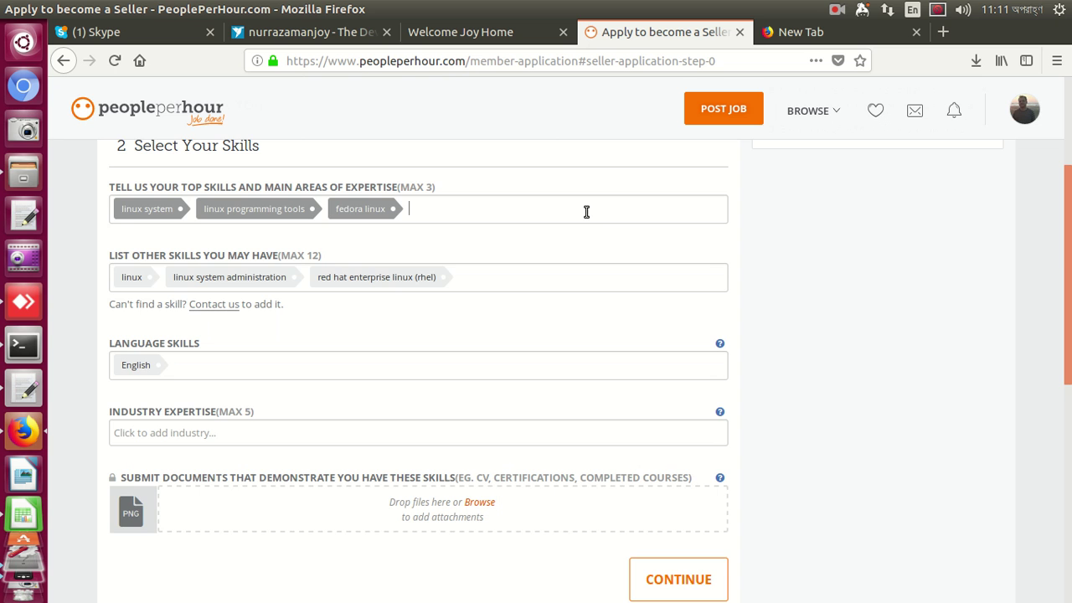
scroll(620, 396, "down", 5)
left_click(679, 353)
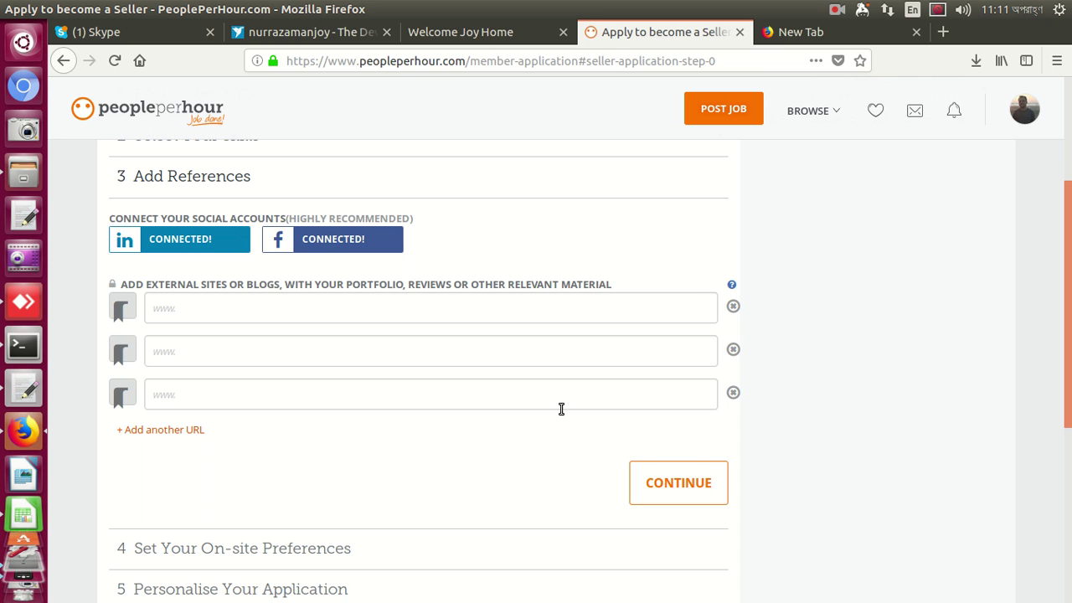
Move past References and On-site Preferences and type the answer about clients releasing money after review
left_click(694, 488)
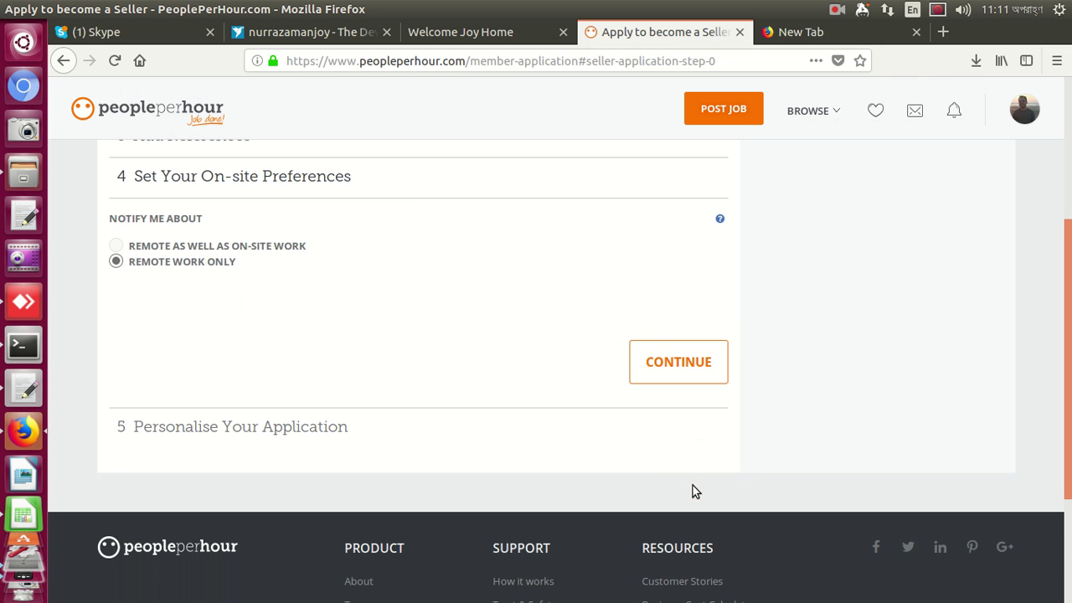
left_click(679, 353)
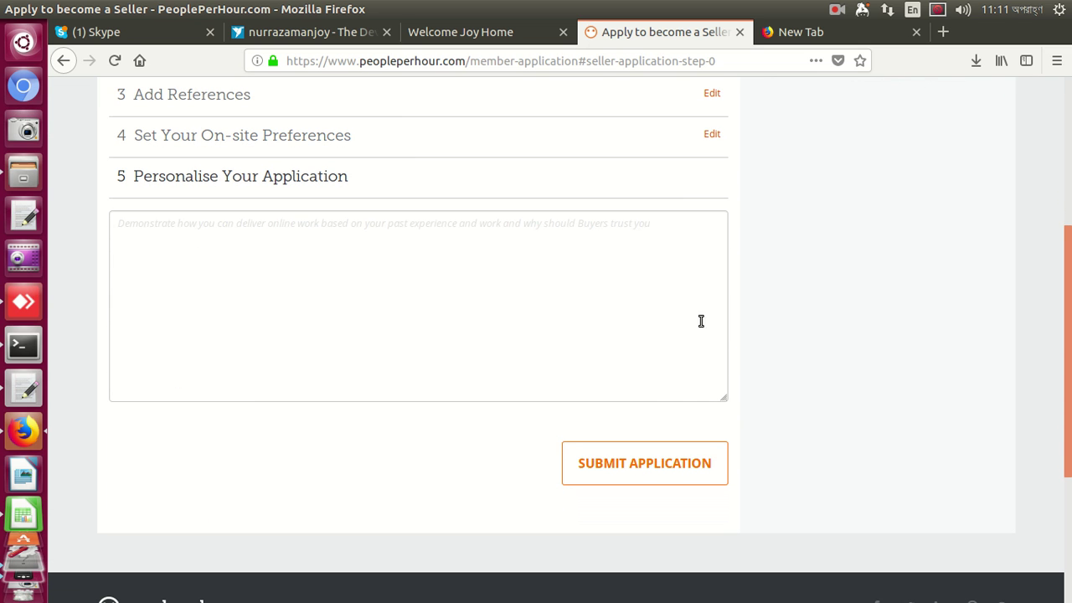
left_click(672, 305)
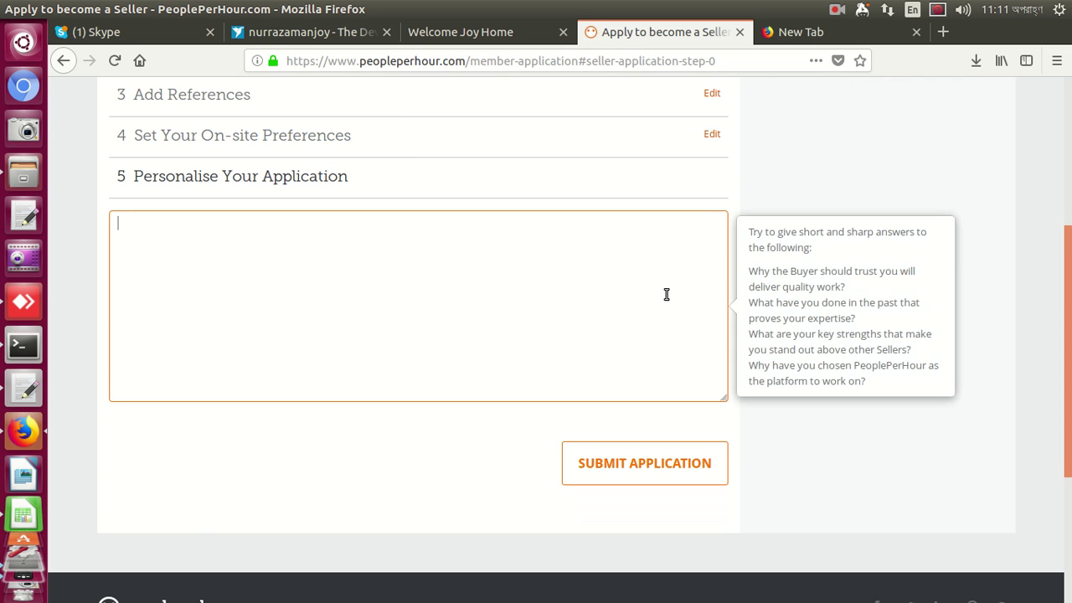
type("Client will release all money after he/shhhhhhe r")
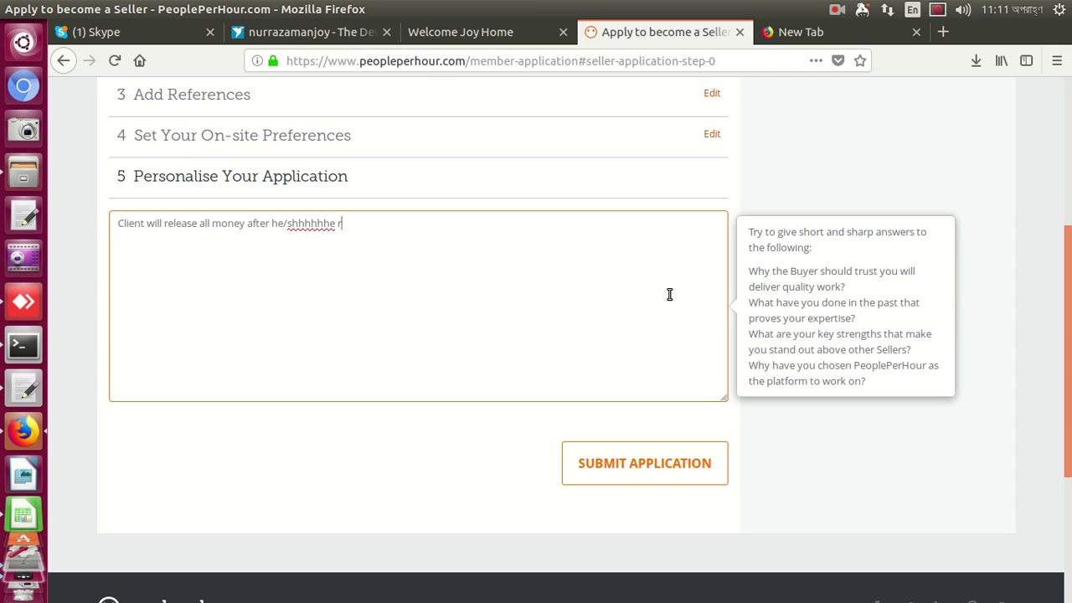
type("eview my jobs. in this w")
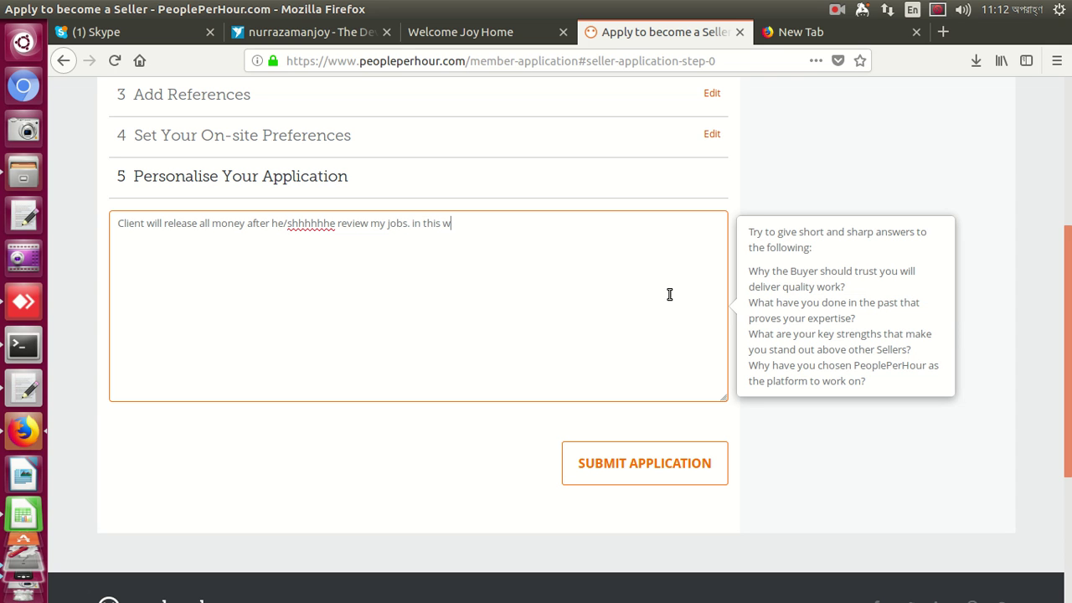
type("hy cle")
Finish the answer with 'client can trust me' and correct 'shhhhhhe' so it reads he/she
key("BackSpace")
type("ient can trust me")
left_click_drag(300, 224, 332, 228)
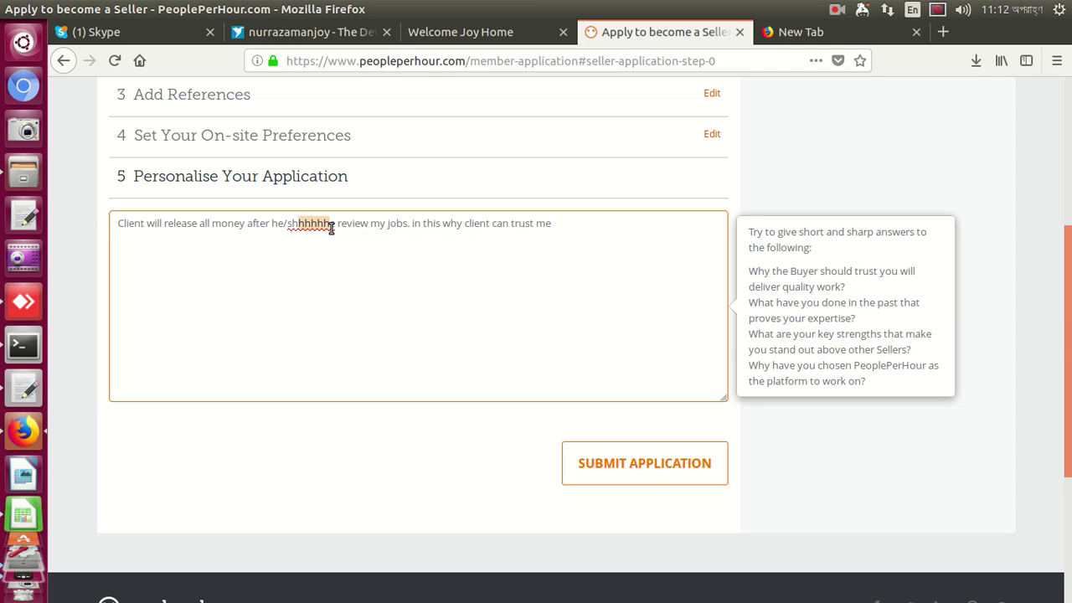
key("BackSpace")
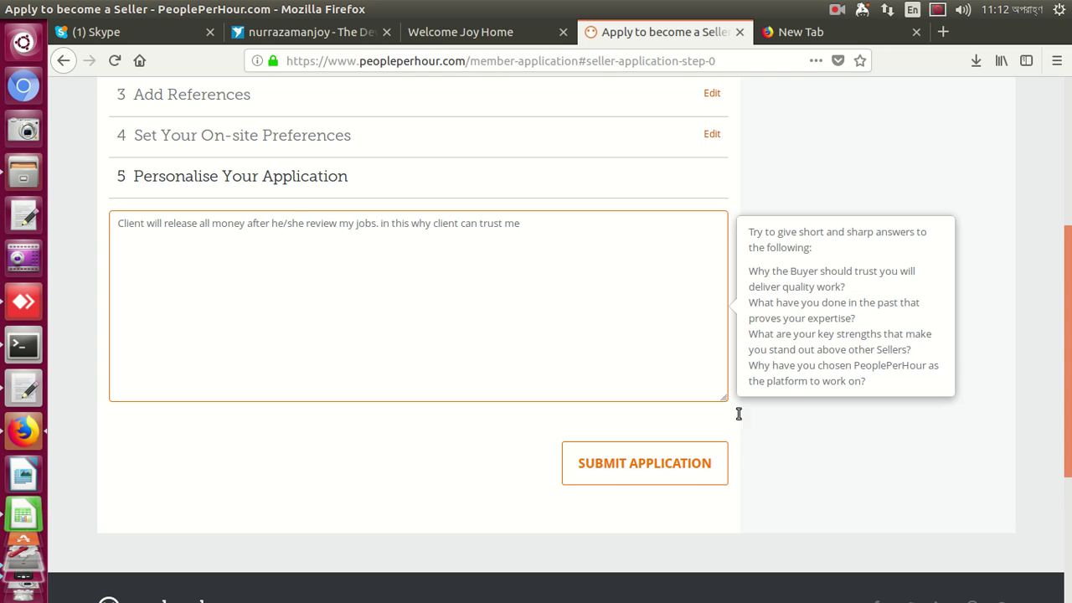
Append 'This will also make long time relation with my client' to the answer and submit the application
left_click(689, 469)
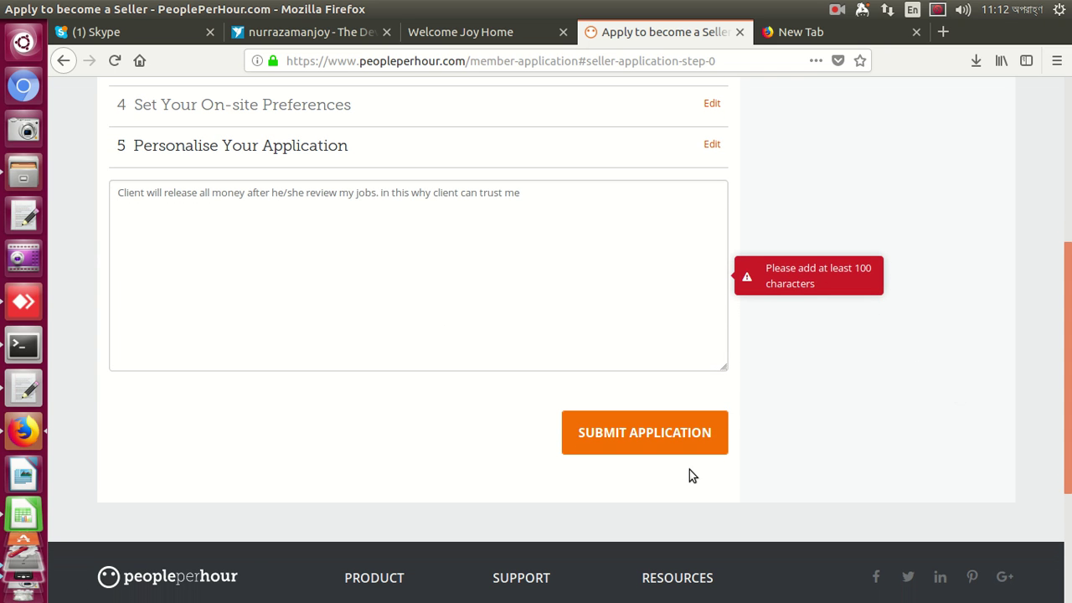
left_click(566, 201)
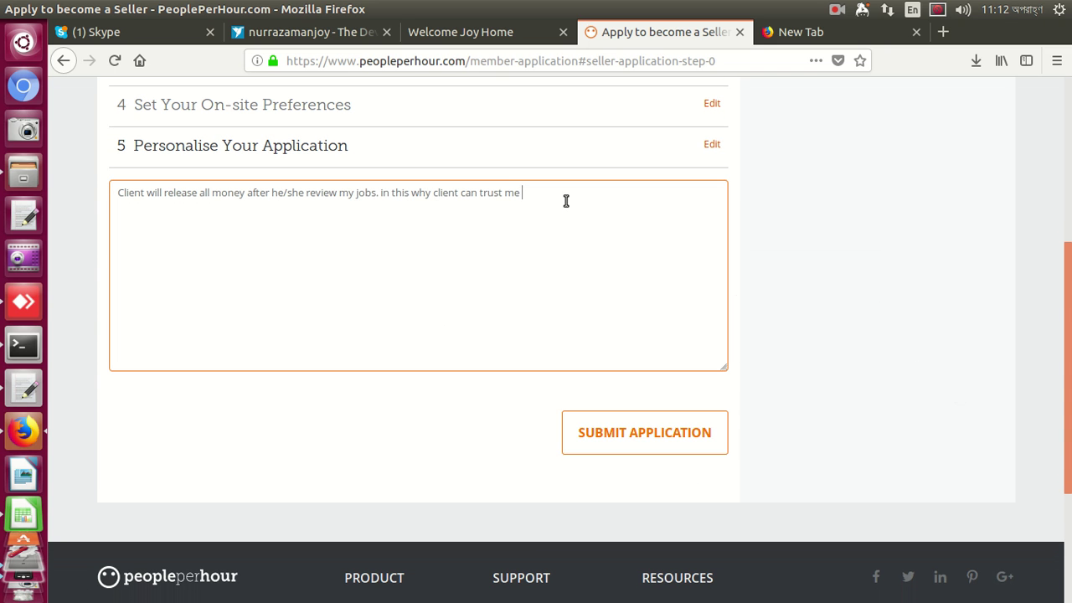
type("This")
type("will also ma")
type("ke long t")
type("ime re")
type("lation w")
type("with m")
type("y clients")
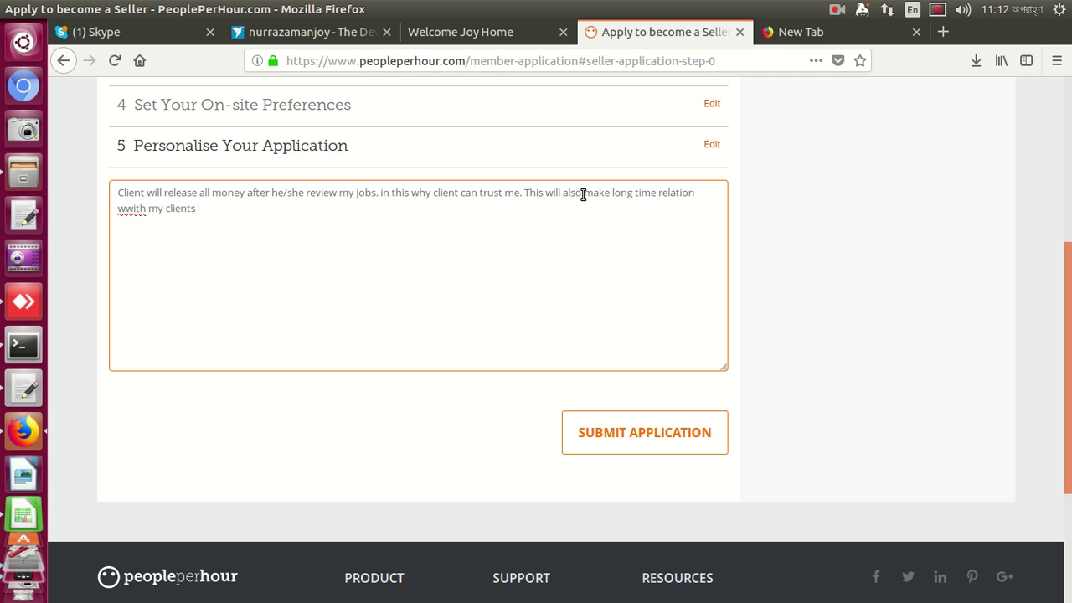
key("Delete")
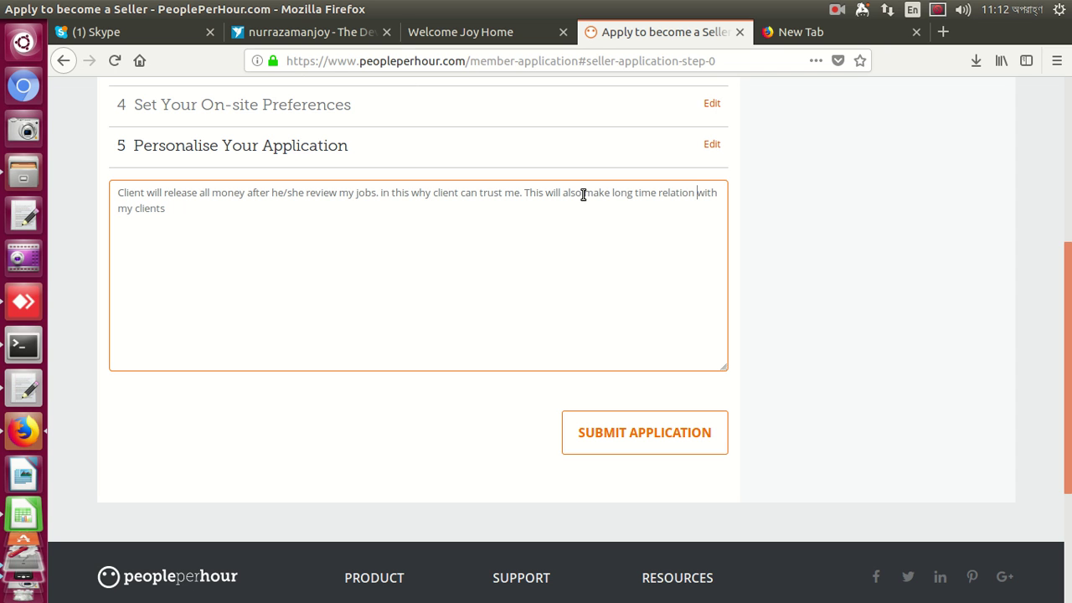
left_click(670, 433)
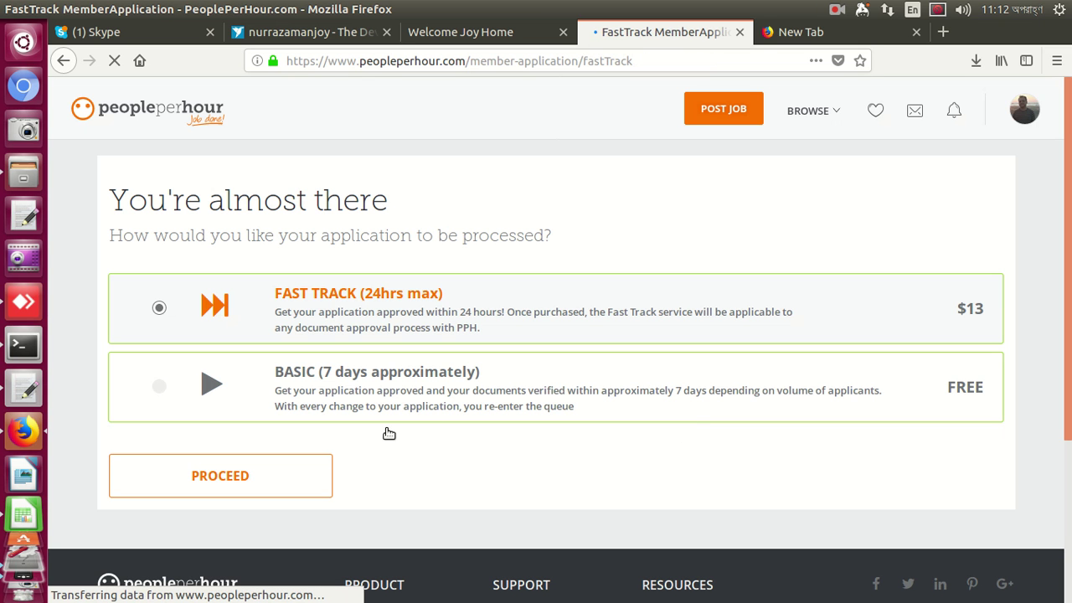
Choose free BASIC (7 days) processing, then go to Customer Support from the account menu
left_click(161, 389)
left_click(194, 474)
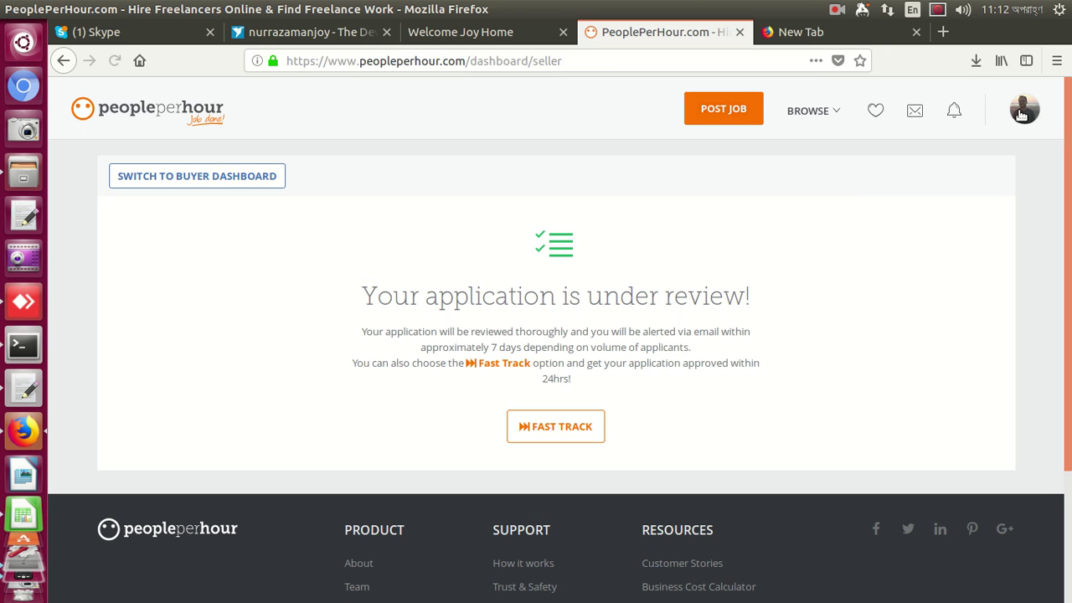
left_click(1019, 114)
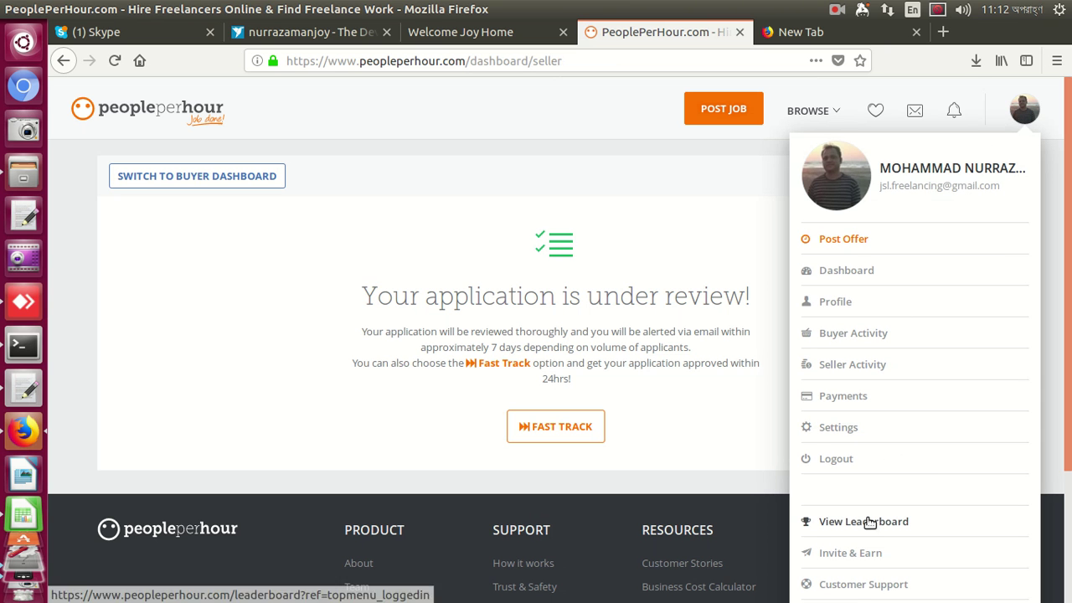
left_click(856, 583)
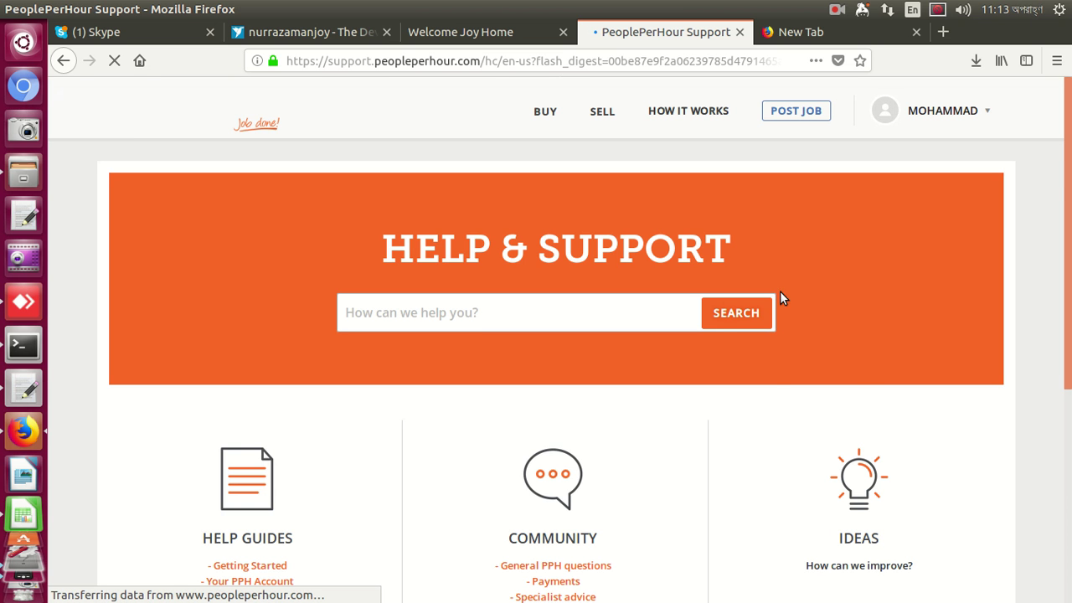
Open the support request form, set the user type to 'I am a seller' and reason to My Account
scroll(778, 299, "down", 5)
scroll(775, 316, "down", 2)
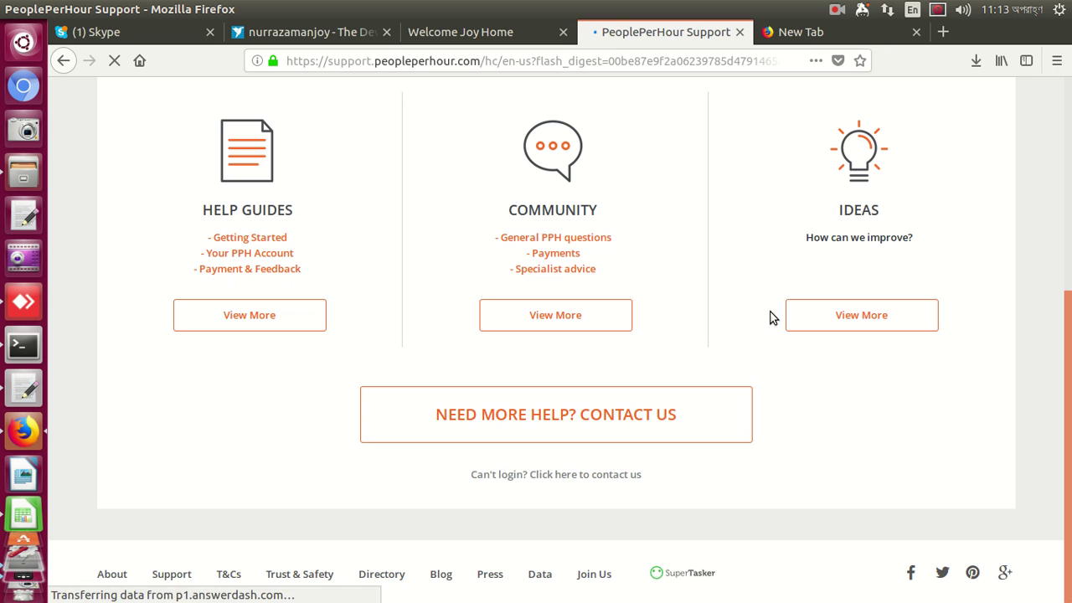
left_click(603, 474)
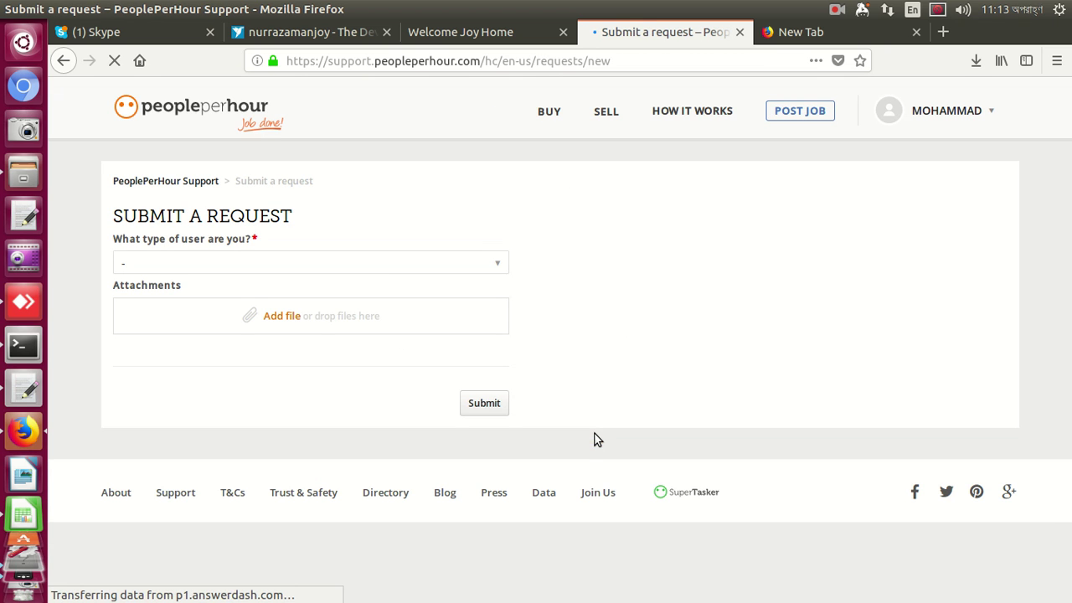
left_click(382, 273)
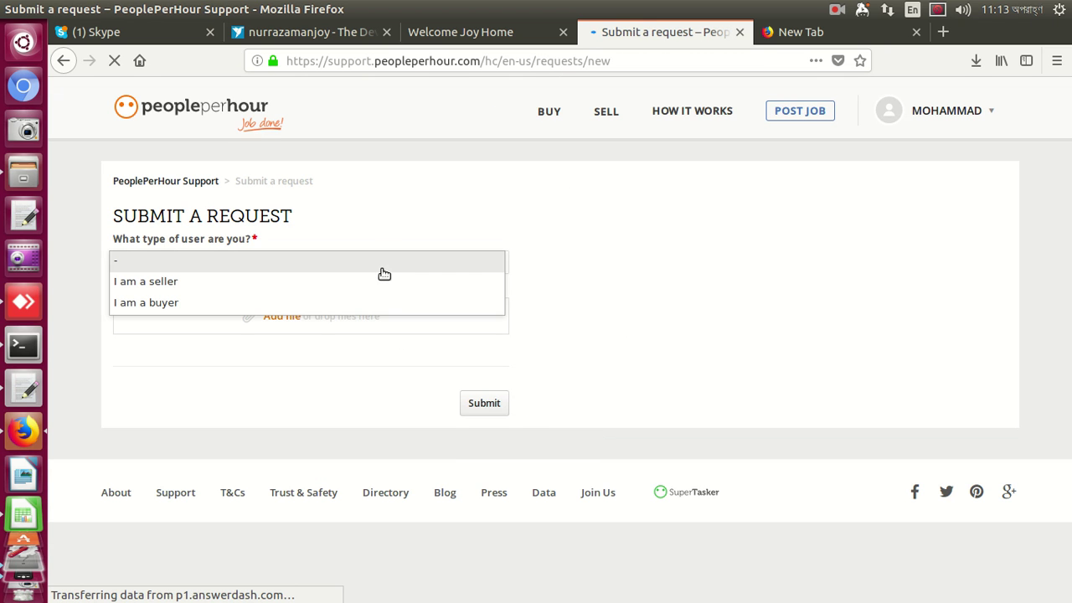
left_click(345, 283)
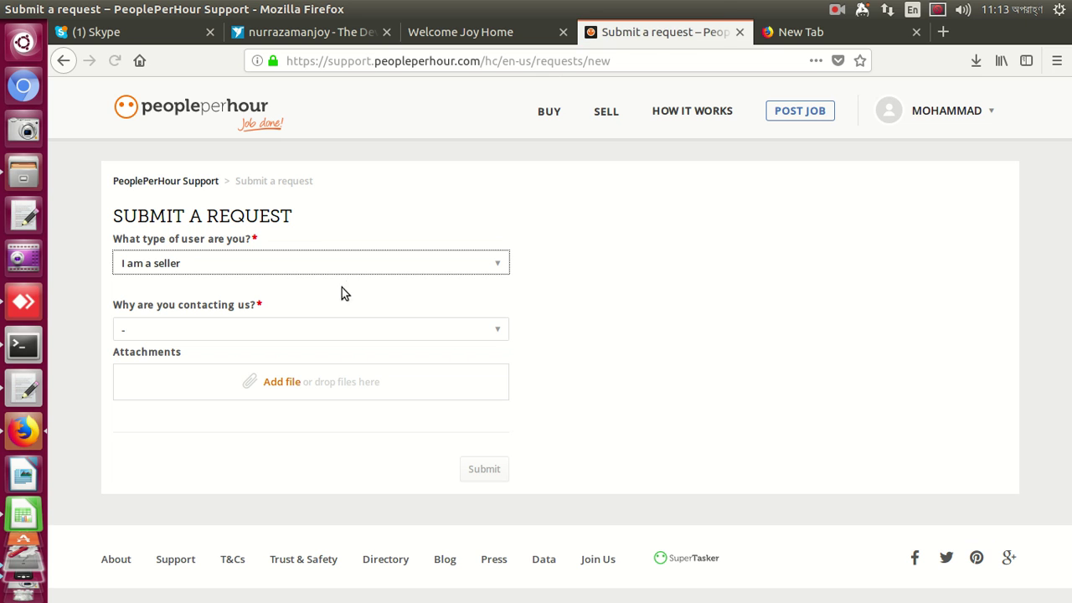
left_click(317, 331)
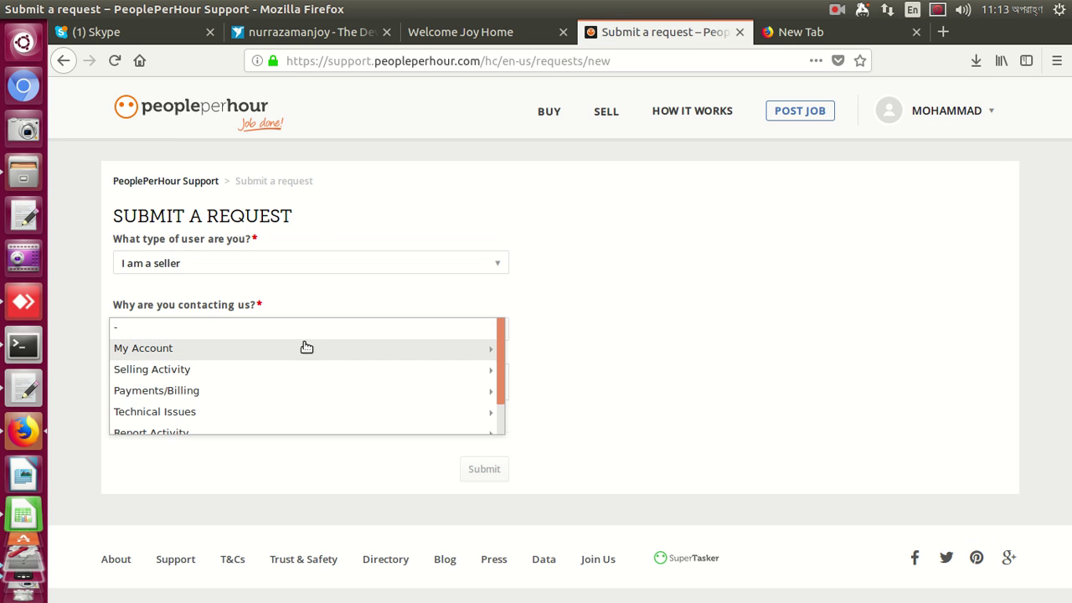
left_click(305, 347)
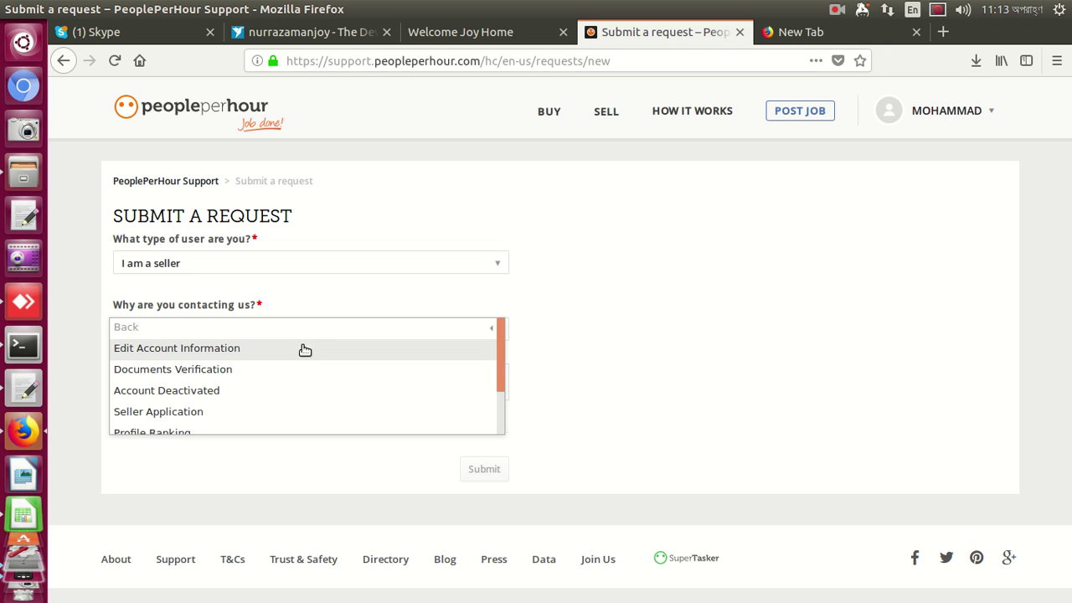
Choose Seller Application and type 'Please approve my seller's', fixing typos with spellcheck suggestions
left_click(283, 410)
left_click(283, 407)
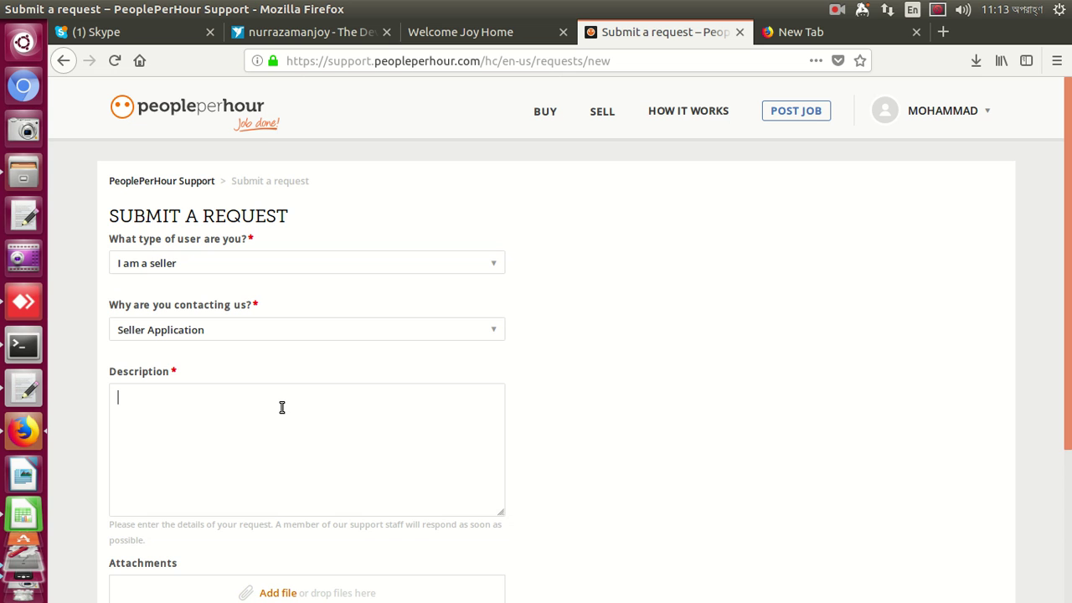
type("Please approvee my sellerrrrrrrrrrr")
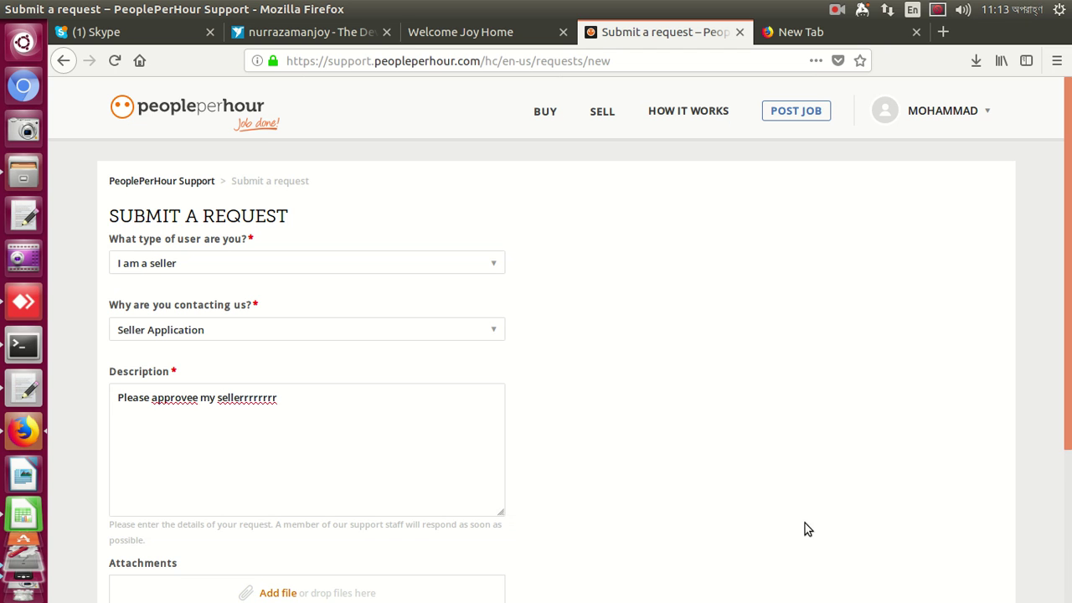
right_click(174, 403)
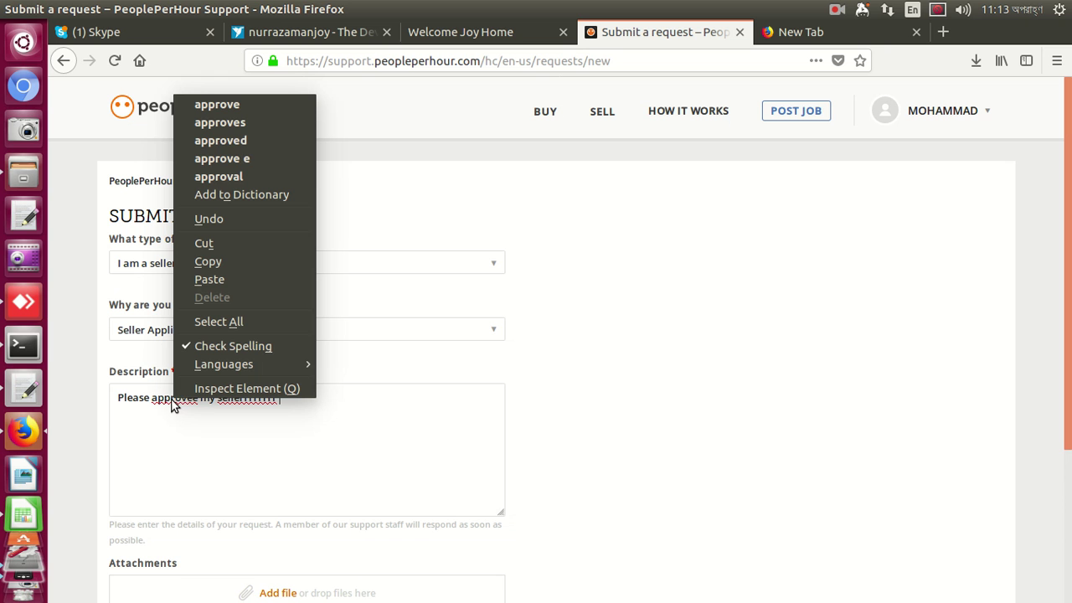
left_click(246, 106)
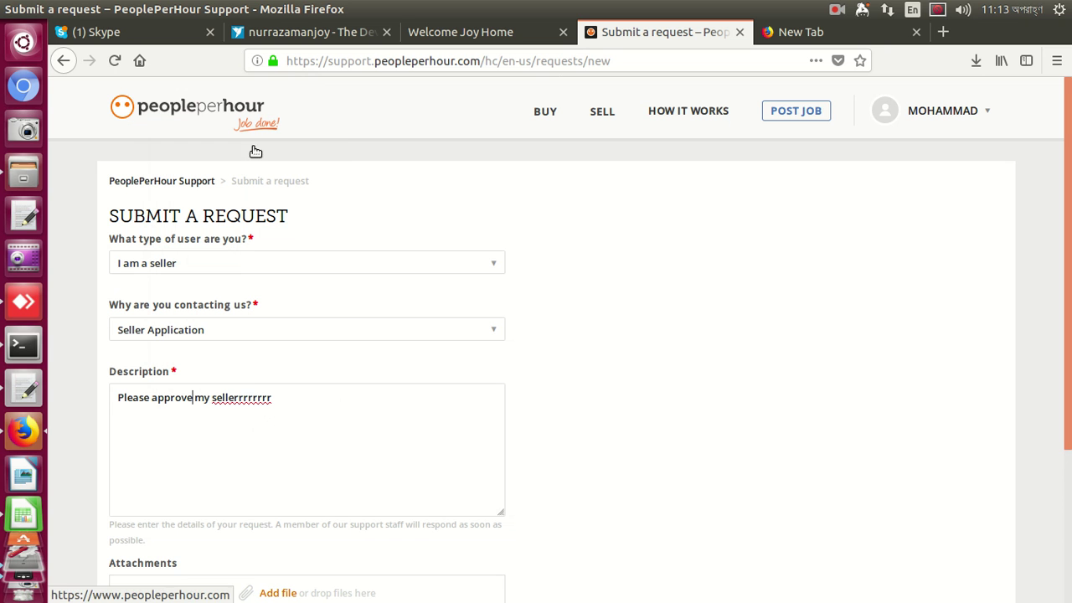
right_click(243, 405)
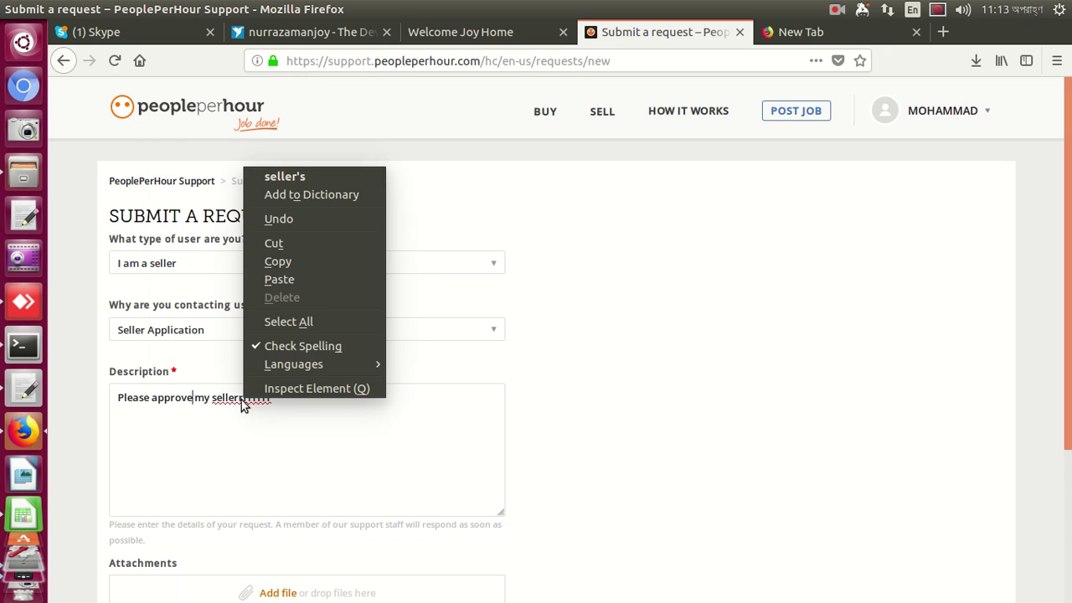
left_click(293, 173)
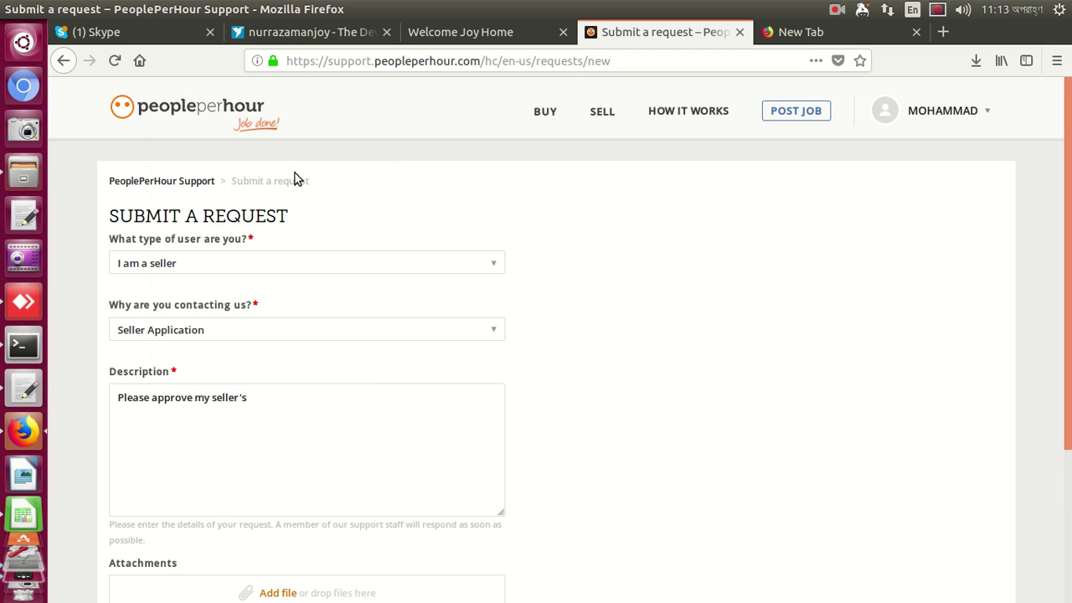
Finish the description with 'account', correct its spelling, and submit the support request
type("accout")
scroll(962, 274, "down", 3)
right_click(263, 266)
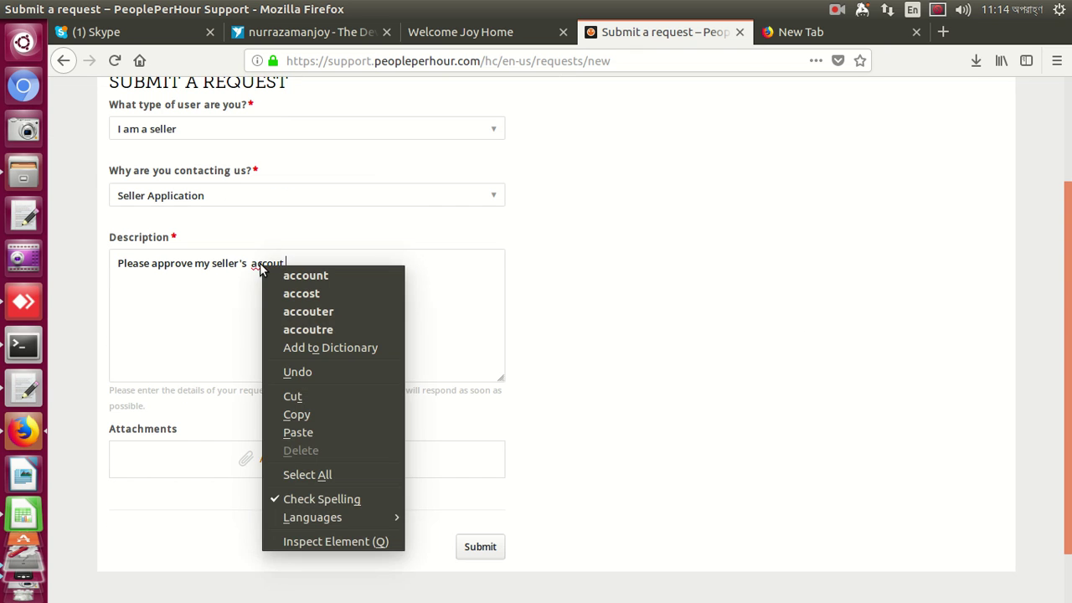
left_click(305, 276)
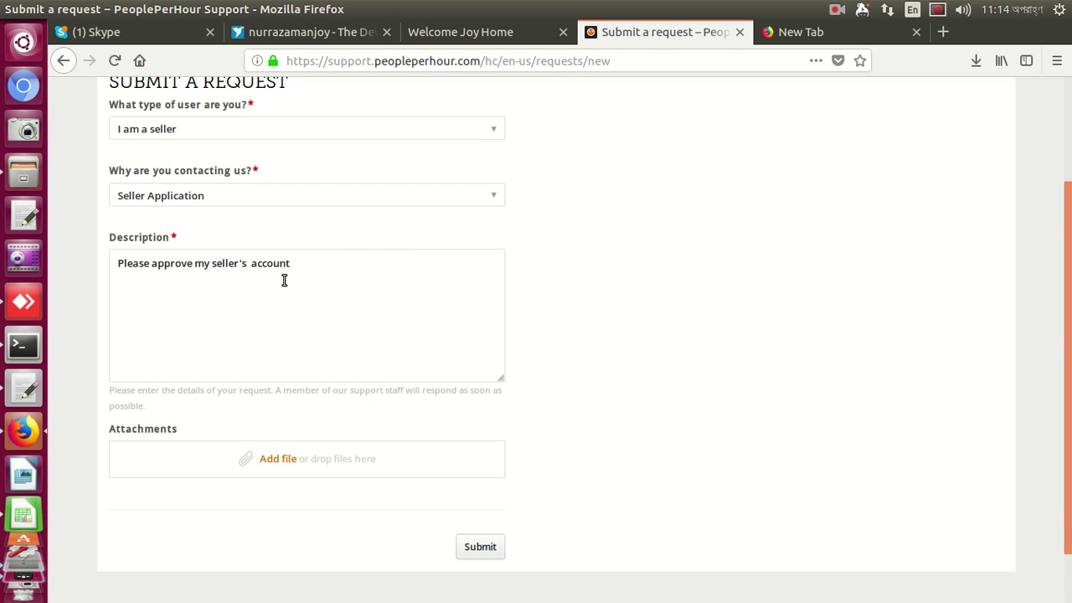
left_click(480, 546)
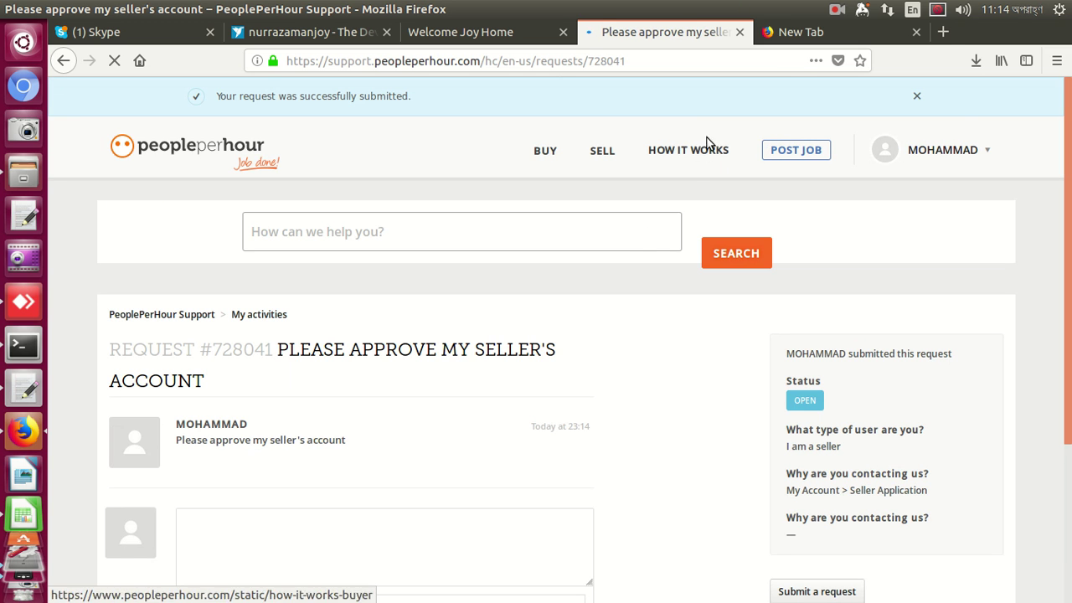
left_click(836, 9)
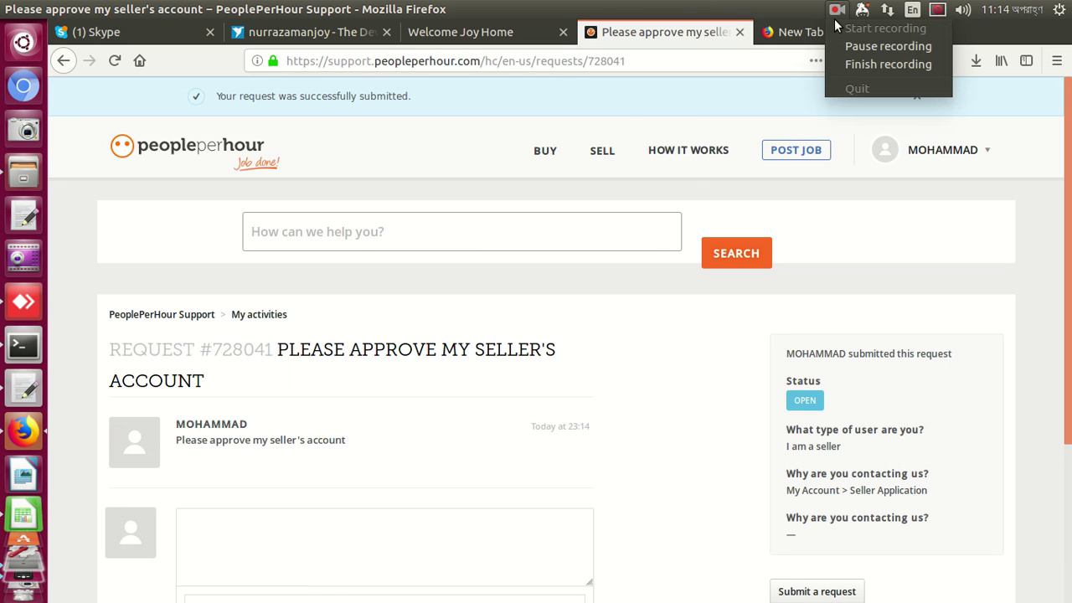